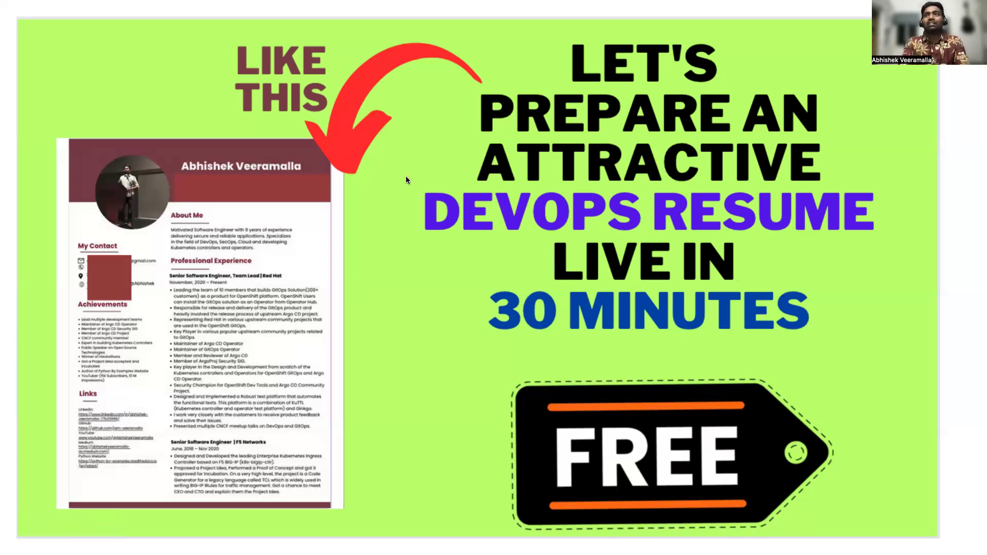
Leave the slideshow, search the web for "canva free resume" and open Canva's Free Online Resume Builder page.
key(Escape)
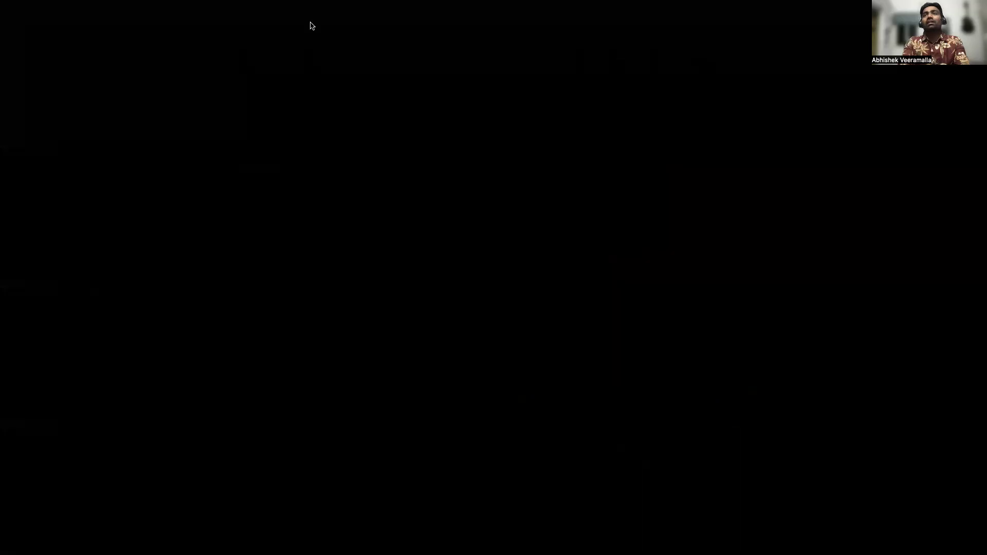
click(320, 25)
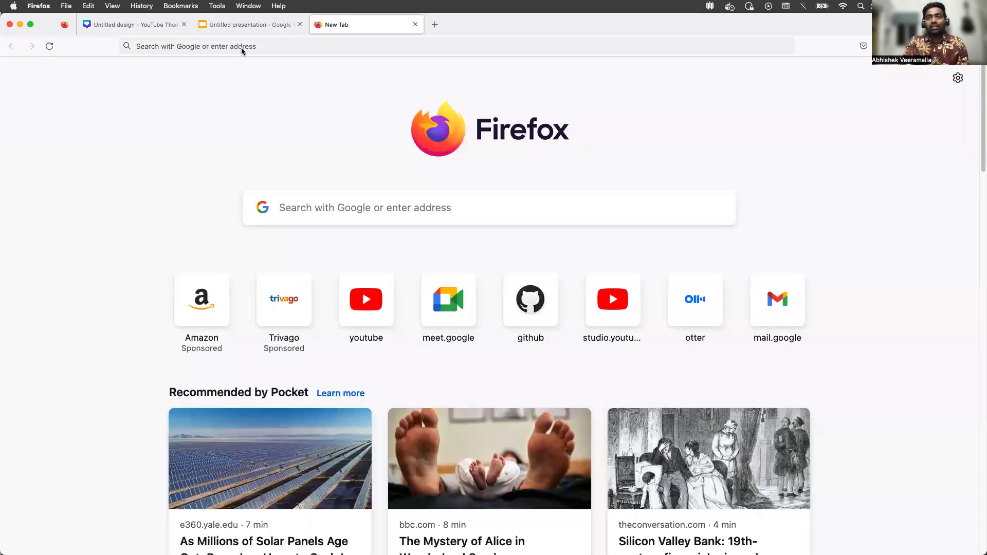
click(294, 44)
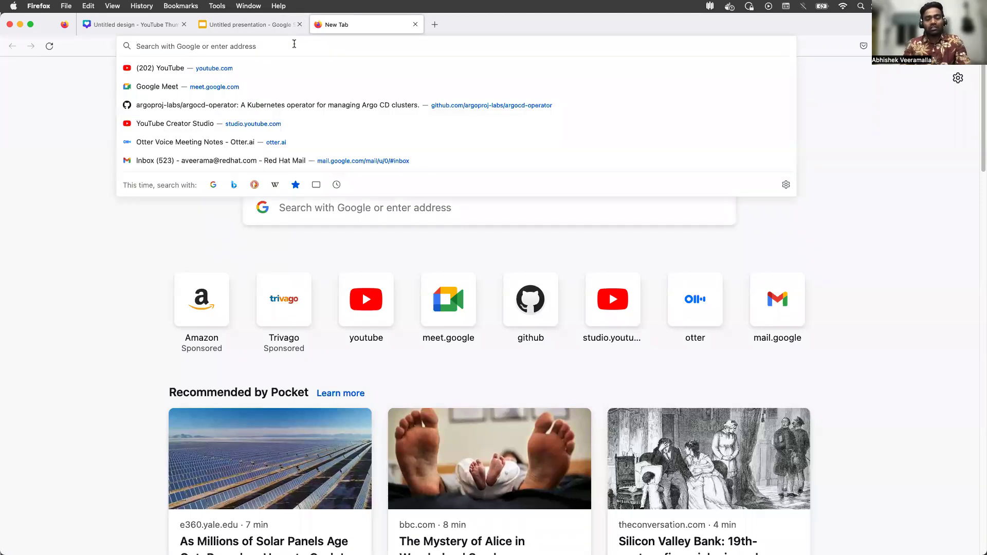
text(canva f)
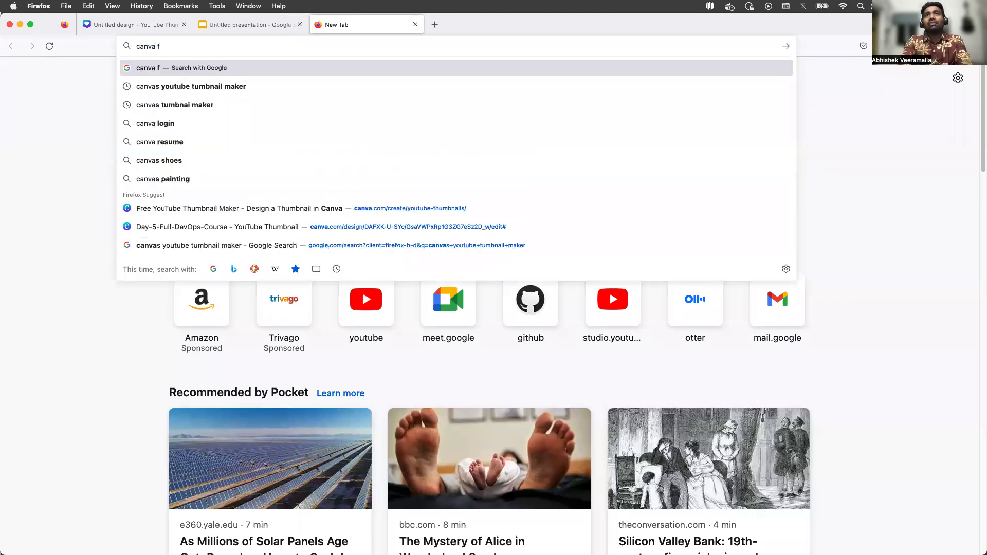
text(ree resume)
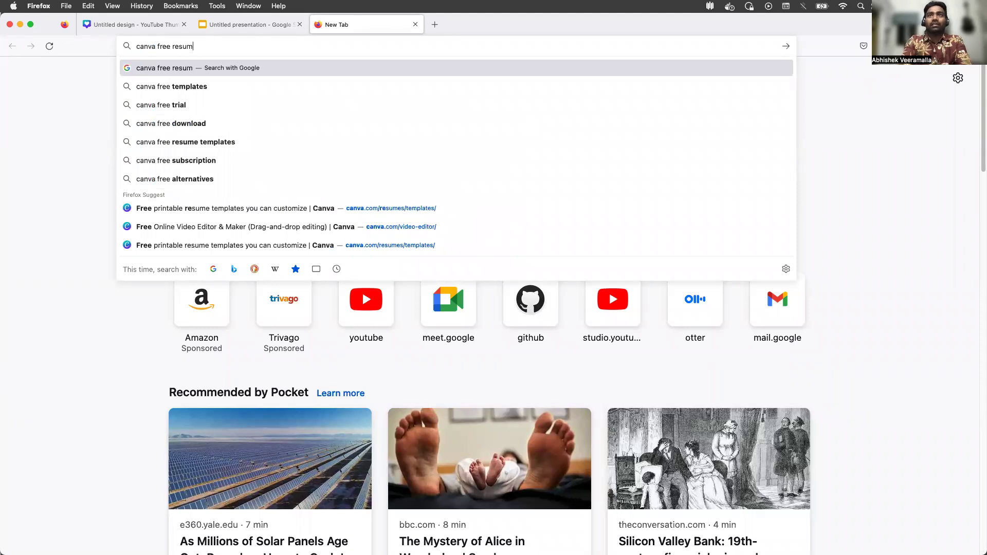
key(Return)
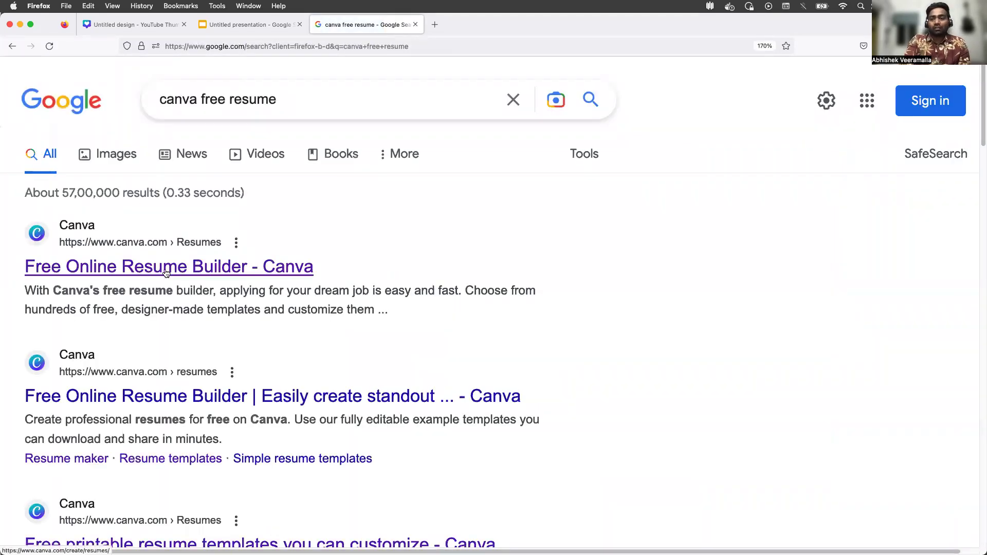
click(229, 277)
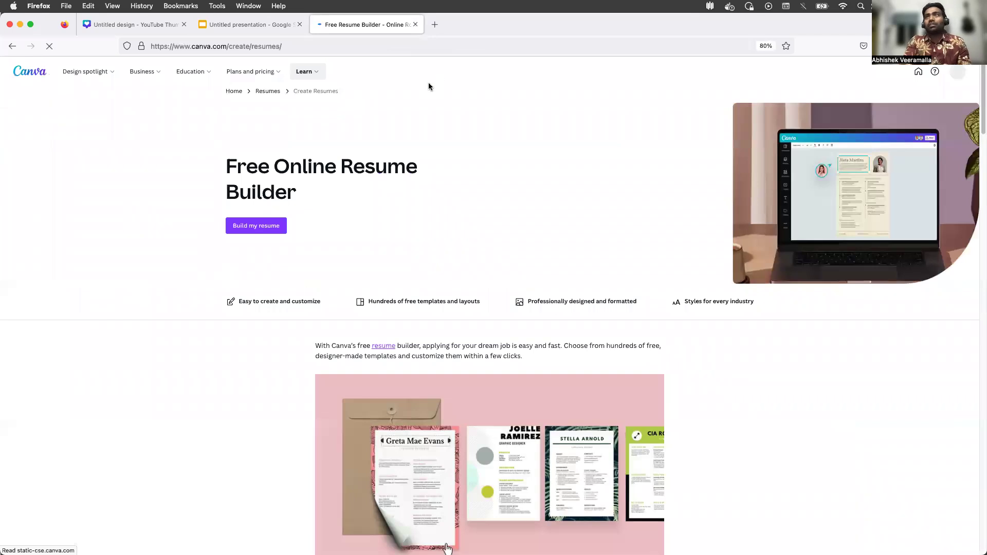
Search the web for "free resume builders" in a separate browser tab.
click(435, 24)
text(fr)
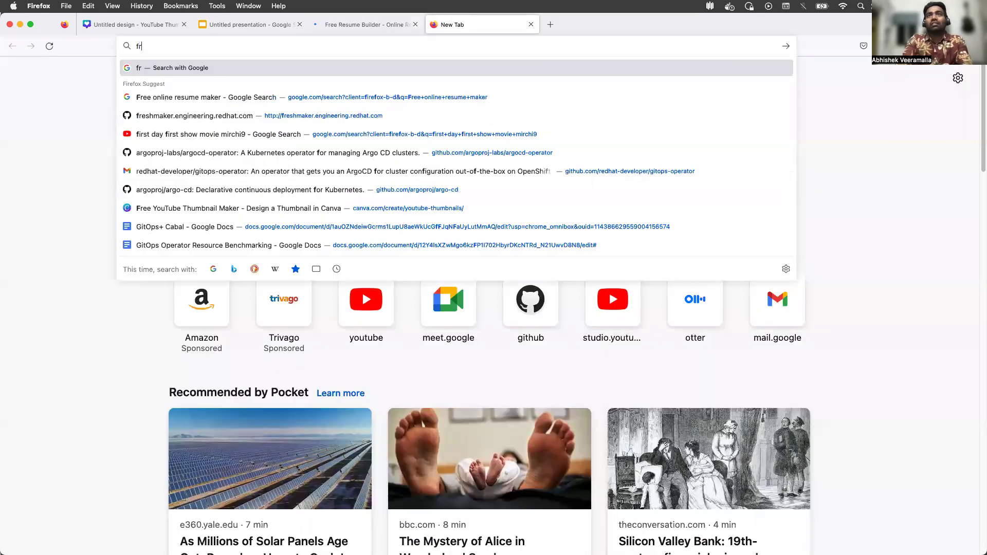
text(ee resume builders)
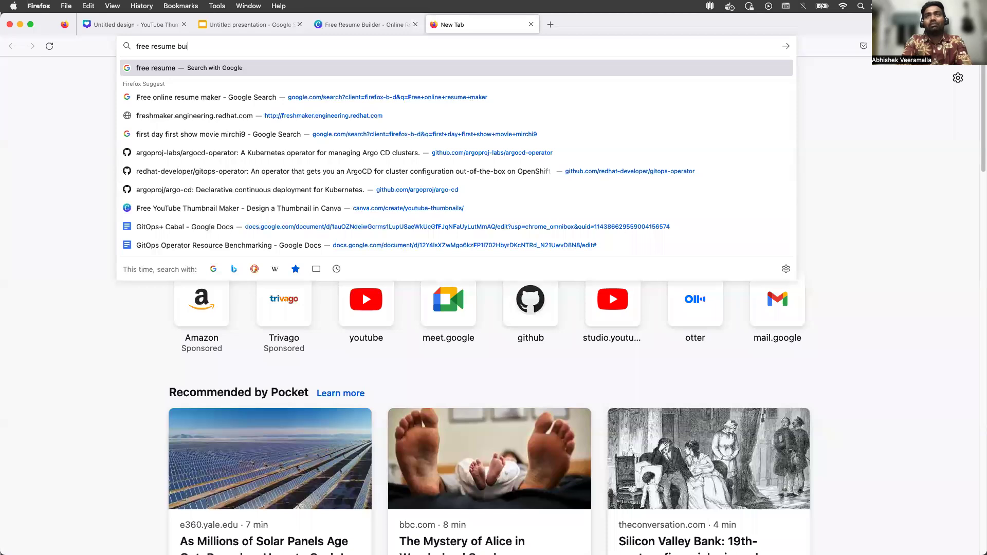
key(Return)
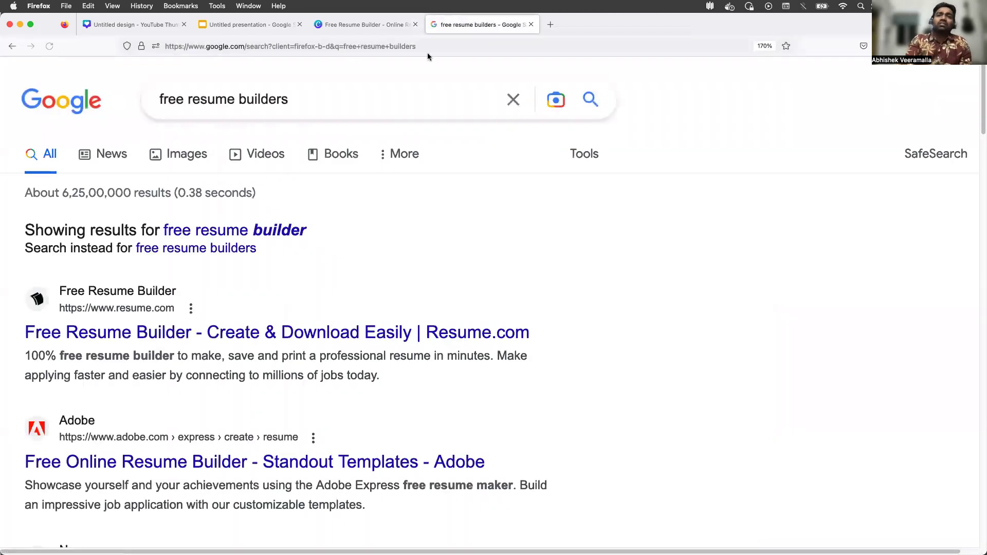
Open the Novorésumé result, look over its home page and close the site.
scroll(278, 287, down, 2)
scroll(278, 287, down, 5)
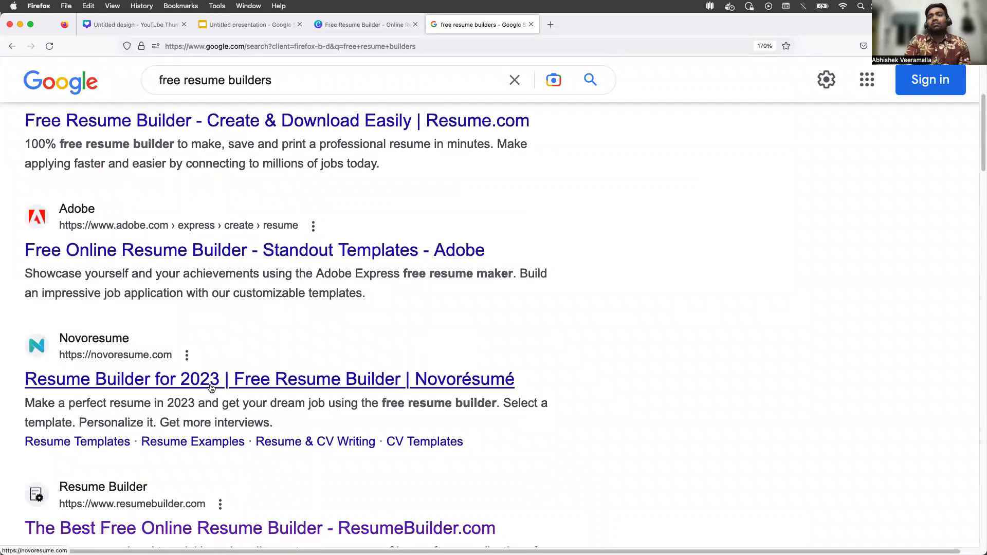
click(211, 388)
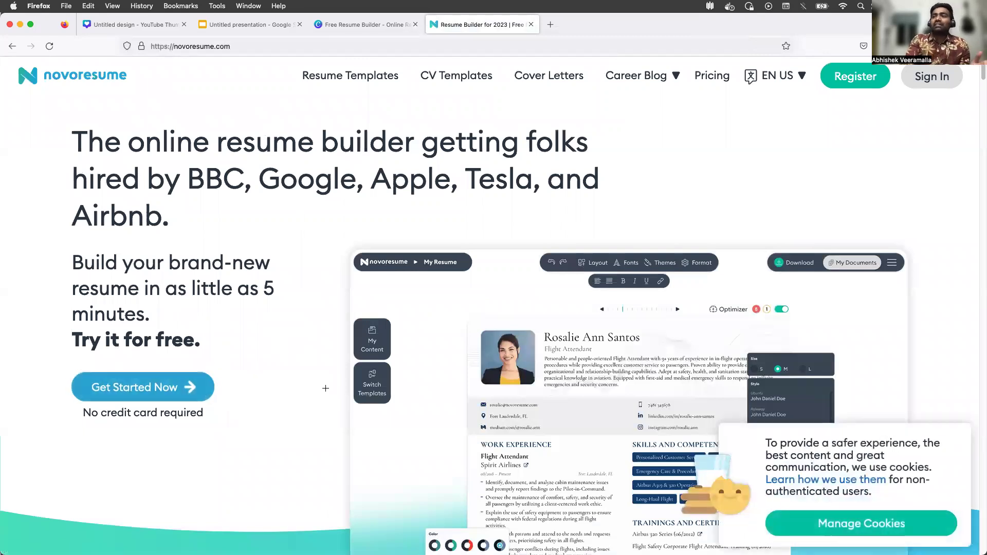
scroll(325, 388, down, 4)
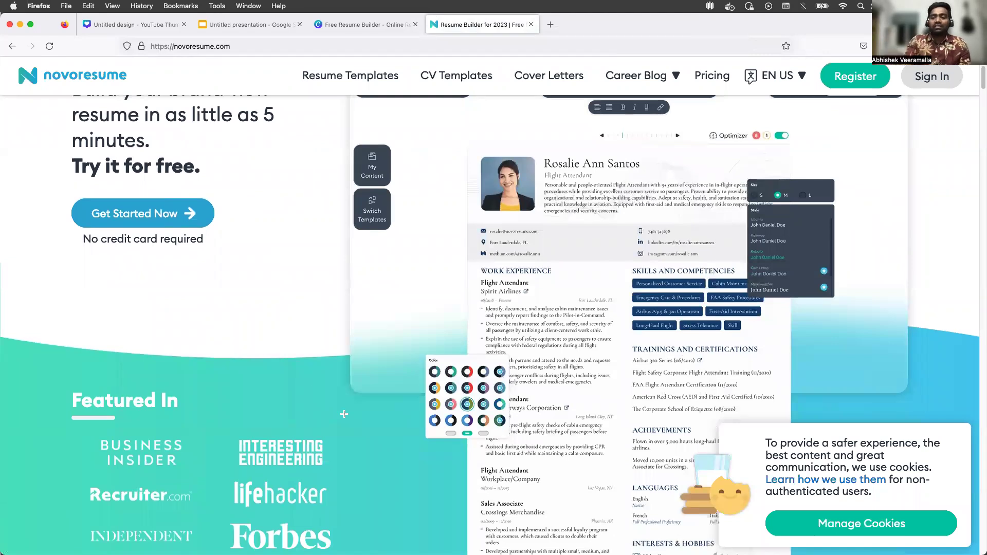
click(530, 24)
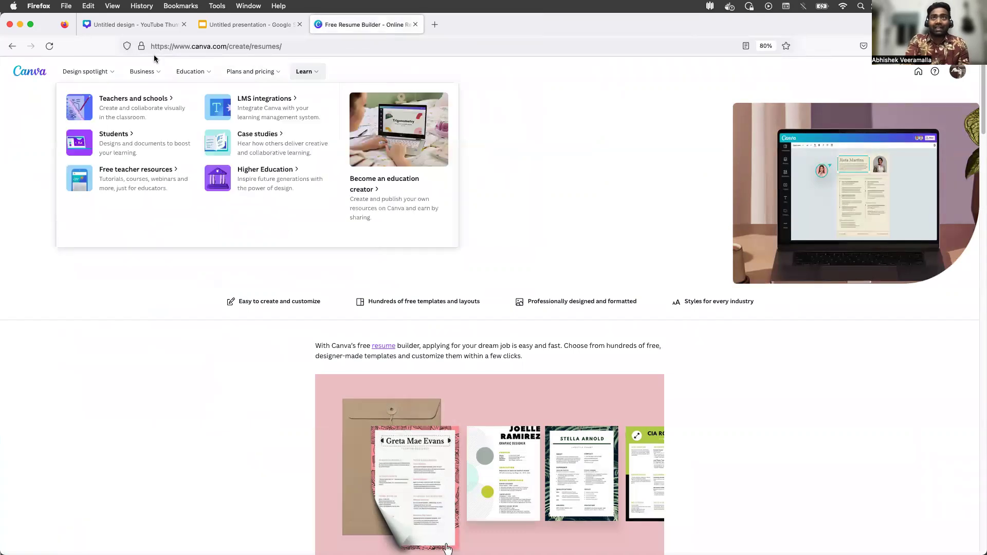
click(237, 222)
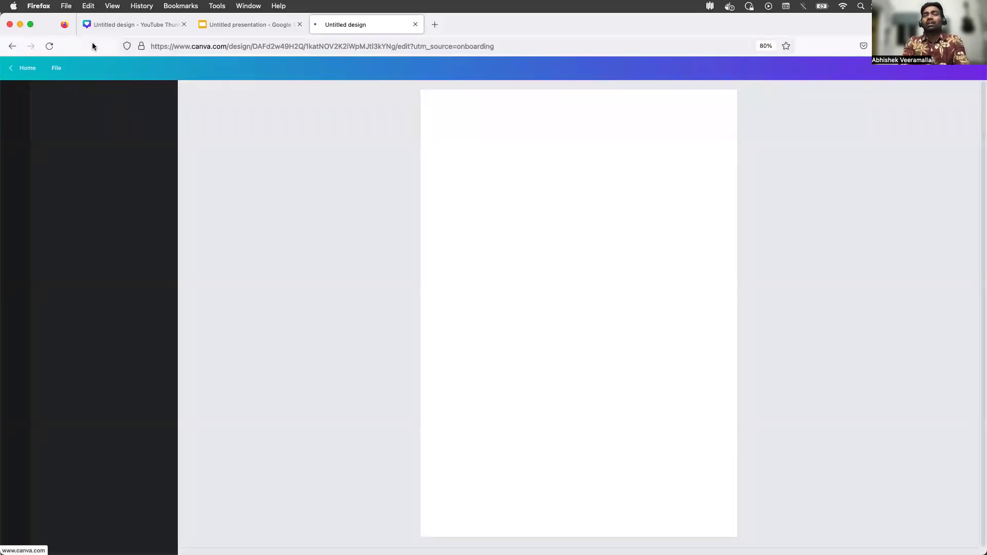
click(206, 49)
key(BackSpace)
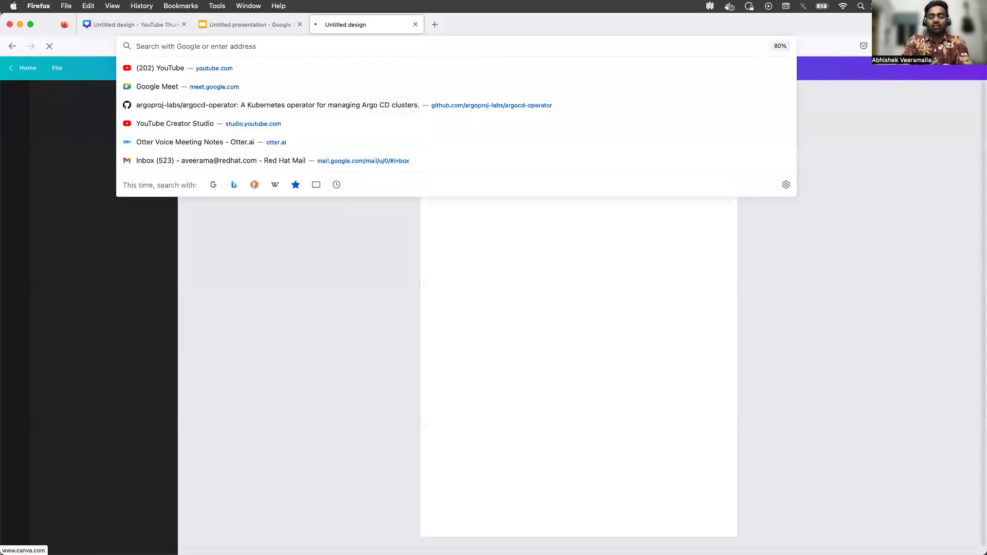
text(canvas)
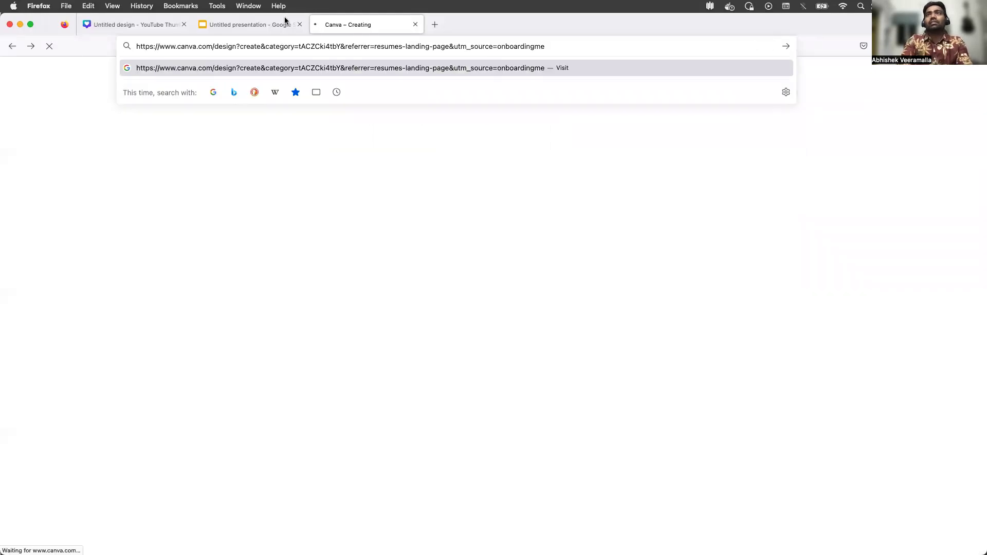
Search the web for "canva resume" and open Canva's page of free printable resume templates.
click(296, 46)
key(BackSpace)
text(canva re)
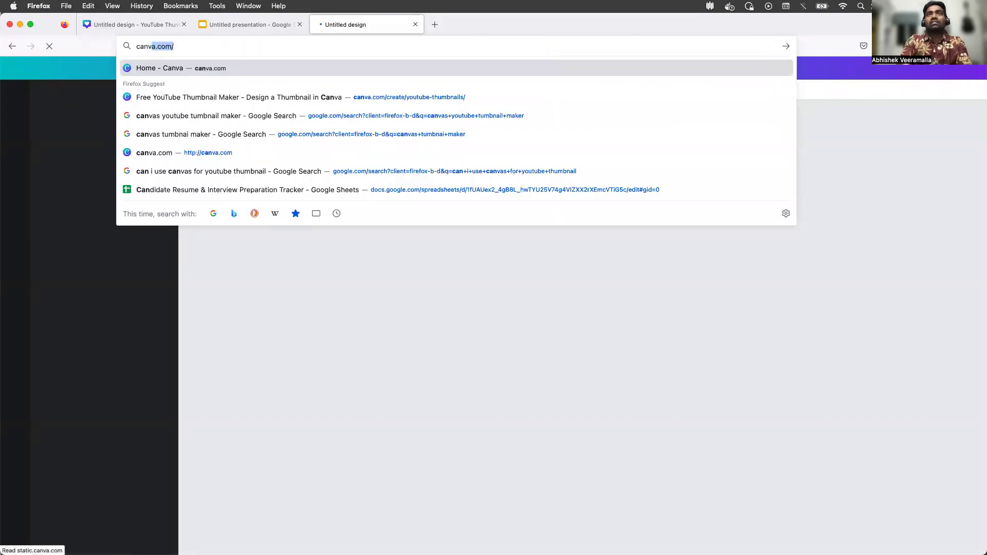
text(sume)
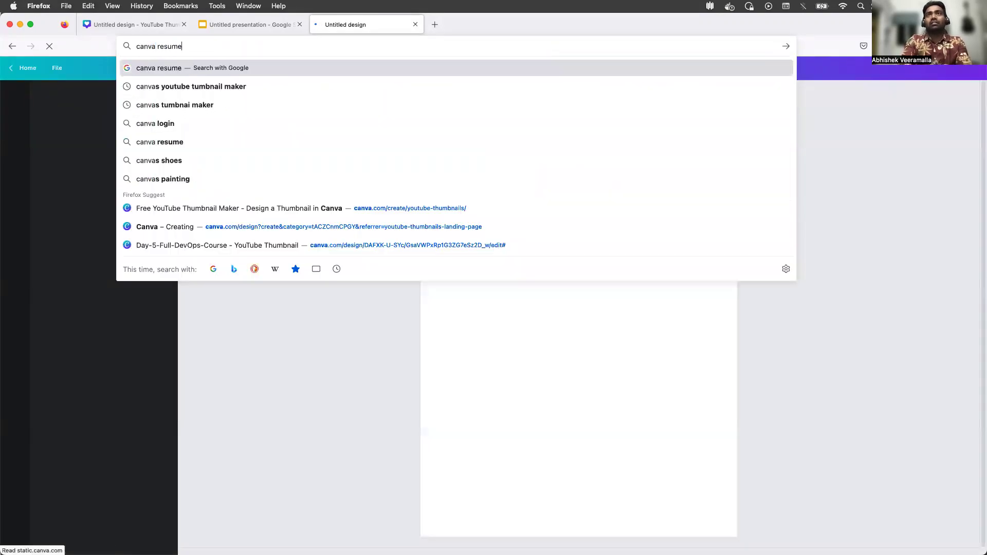
key(Return)
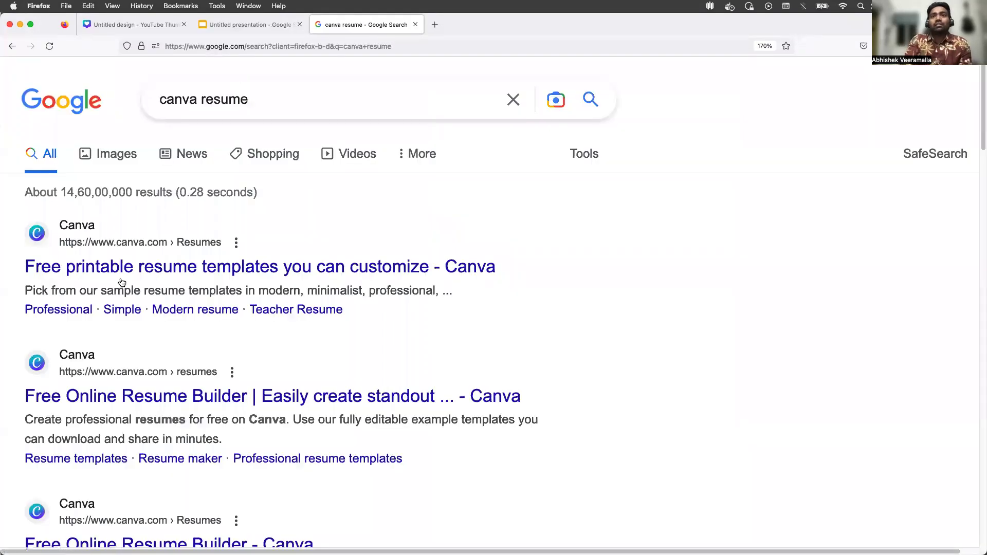
click(258, 270)
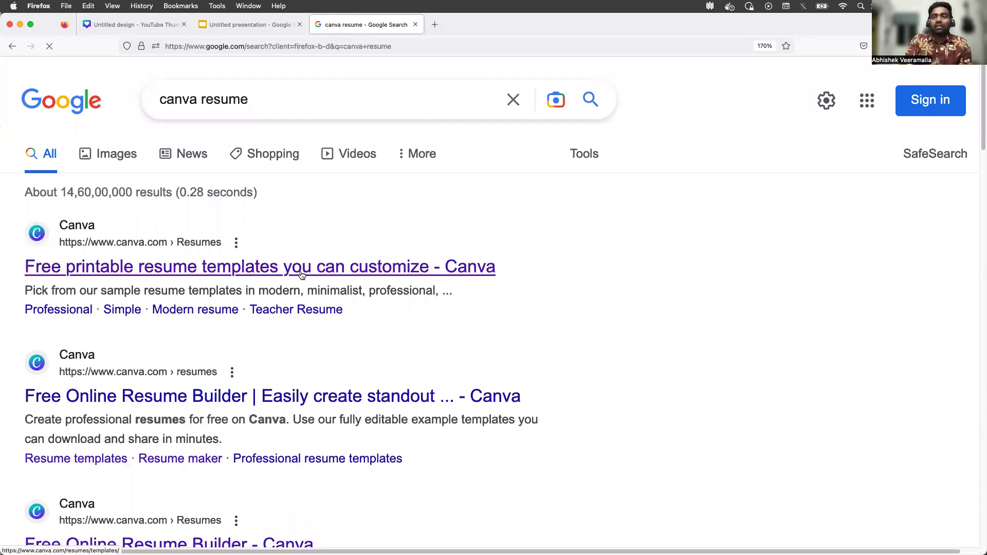
click(369, 272)
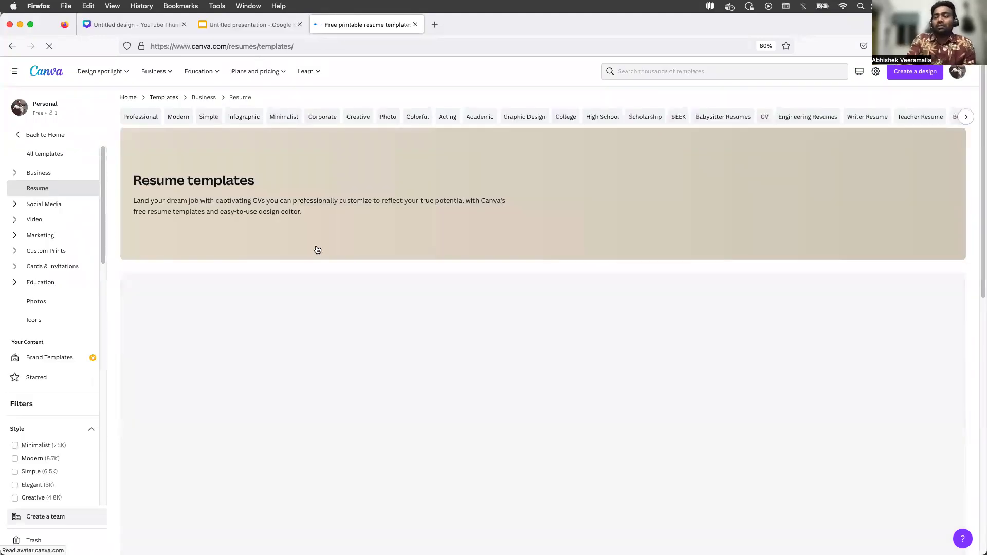
Browse the Canva resume template gallery and compare the layouts, including which ones are free, paid or Pro.
scroll(318, 250, down, 3)
scroll(317, 249, down, 2)
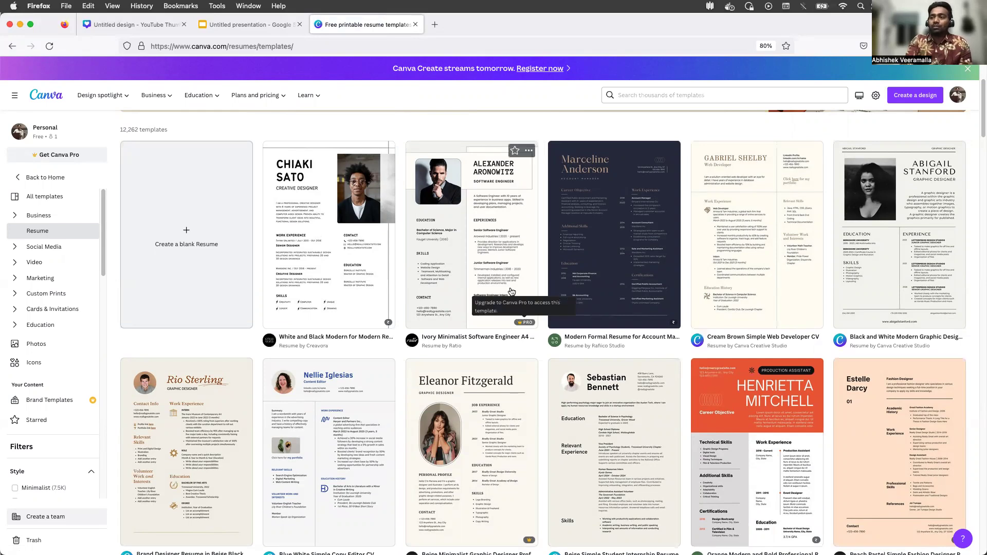
scroll(304, 257, up, 1)
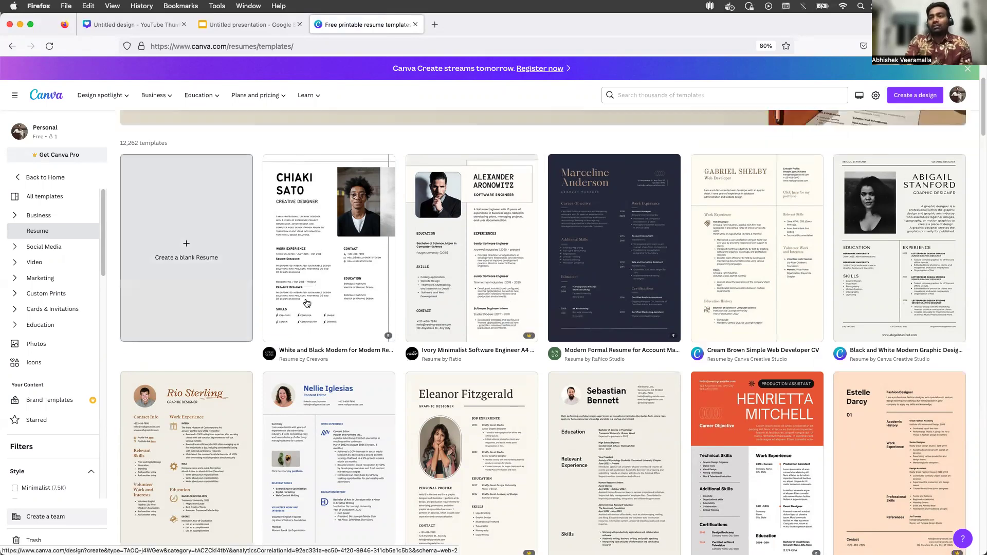
scroll(307, 303, down, 3)
scroll(306, 303, down, 5)
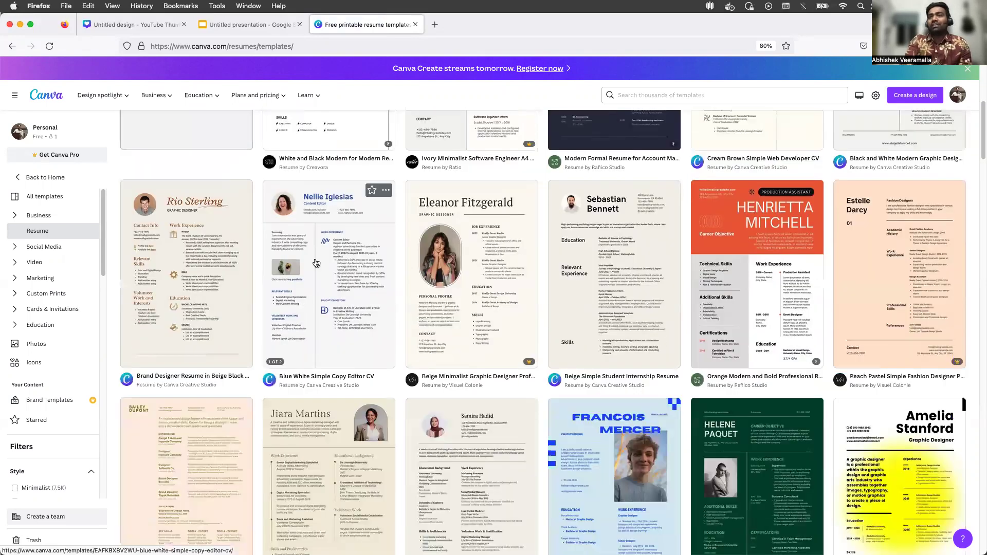
scroll(316, 264, down, 3)
scroll(316, 264, up, 1)
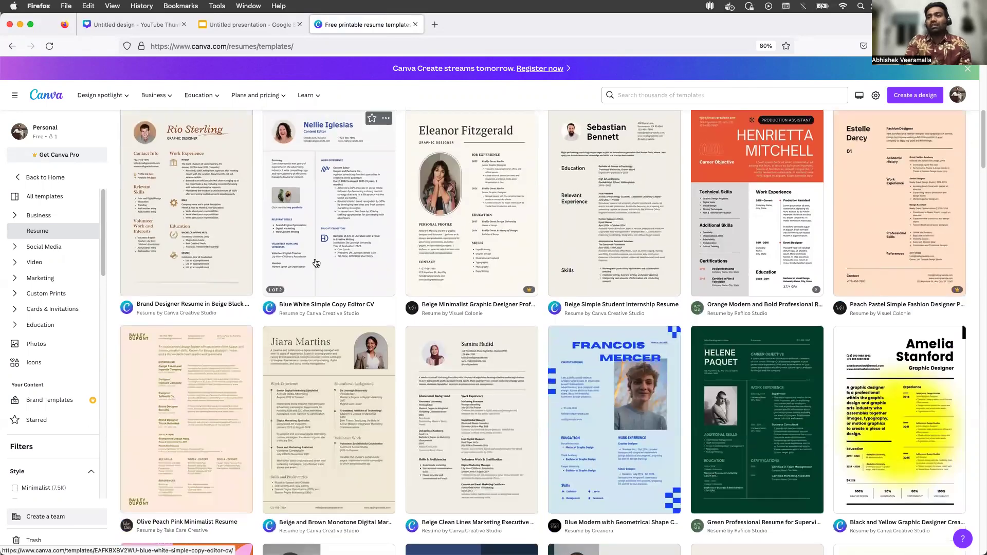
scroll(316, 264, down, 1)
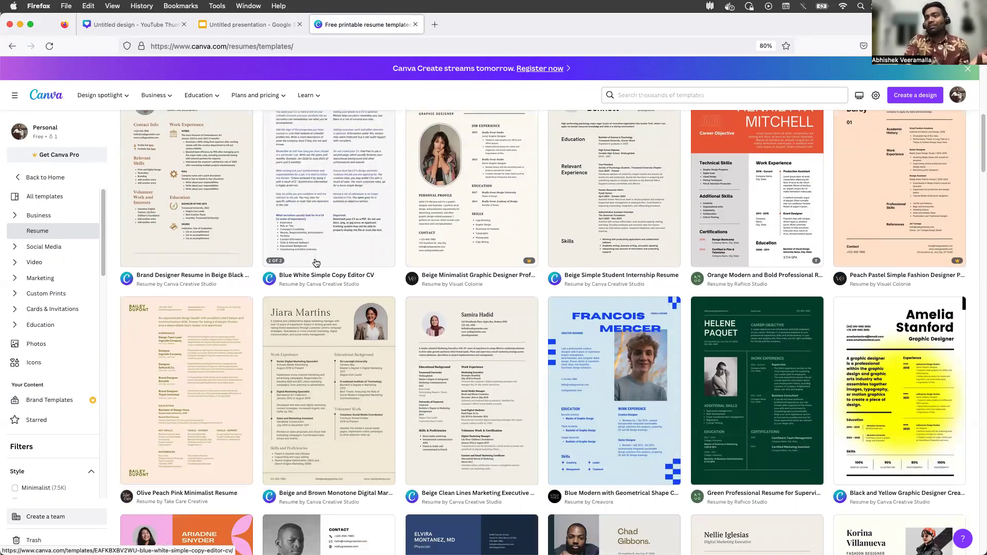
scroll(315, 264, down, 1)
scroll(315, 263, down, 4)
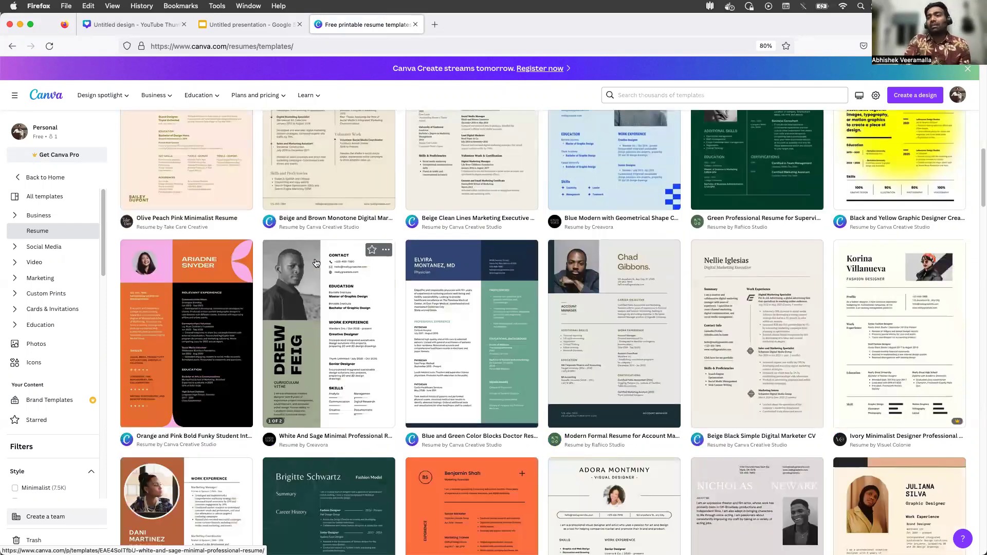
scroll(316, 264, down, 4)
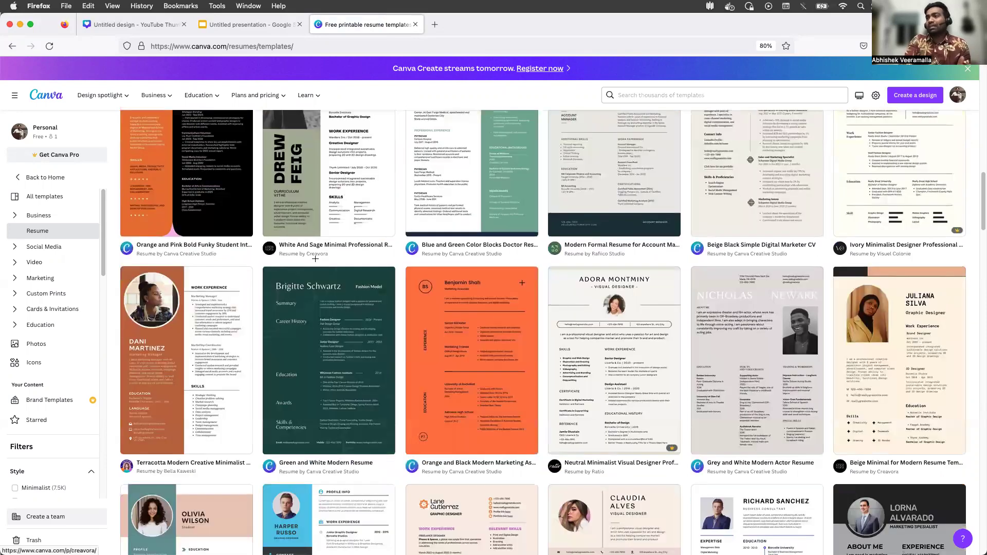
scroll(316, 262, down, 1)
scroll(315, 263, down, 1)
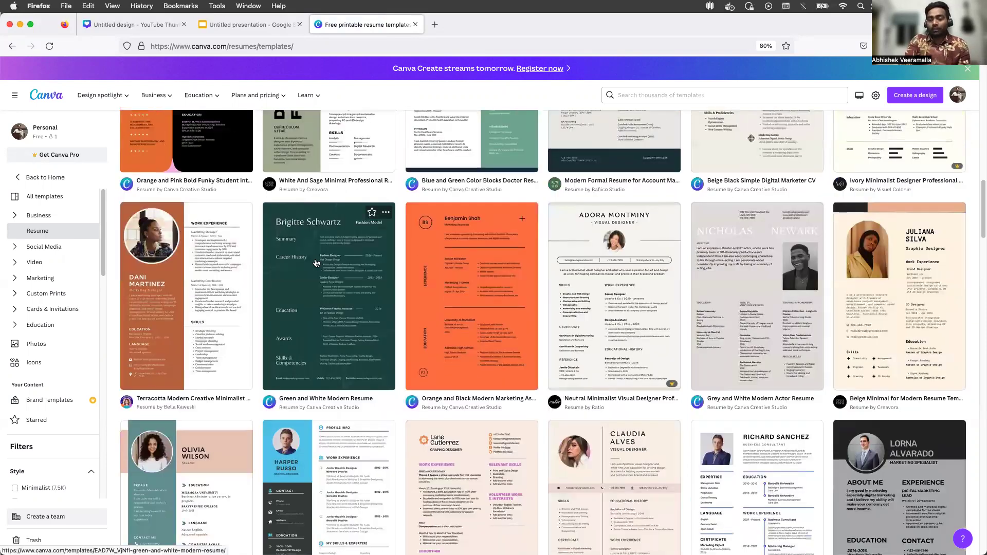
scroll(316, 263, down, 3)
scroll(315, 264, down, 1)
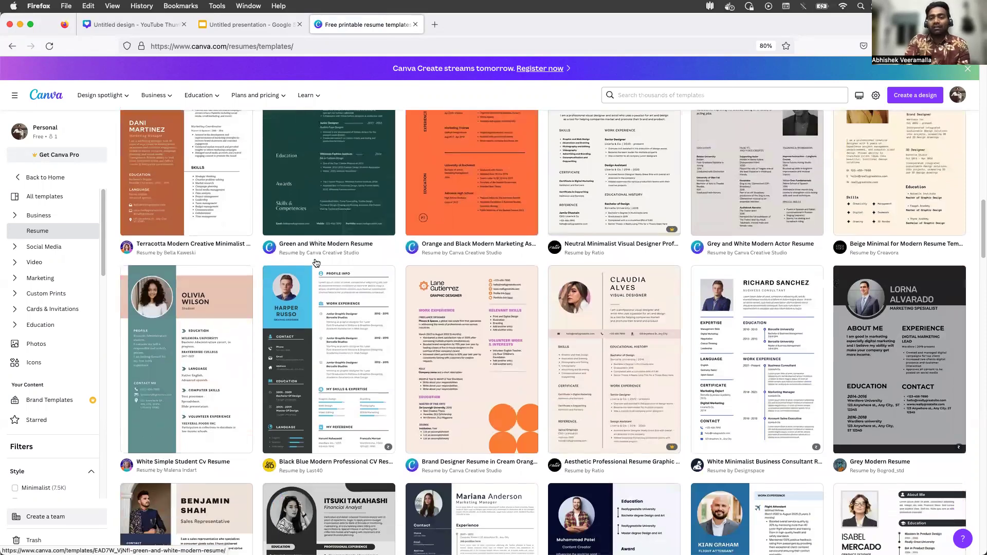
scroll(315, 264, down, 1)
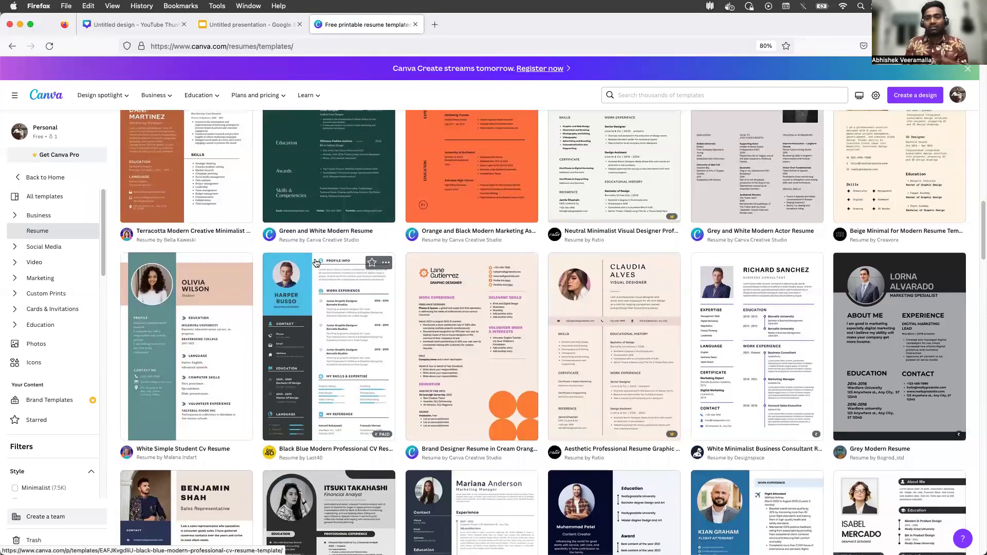
scroll(316, 263, down, 1)
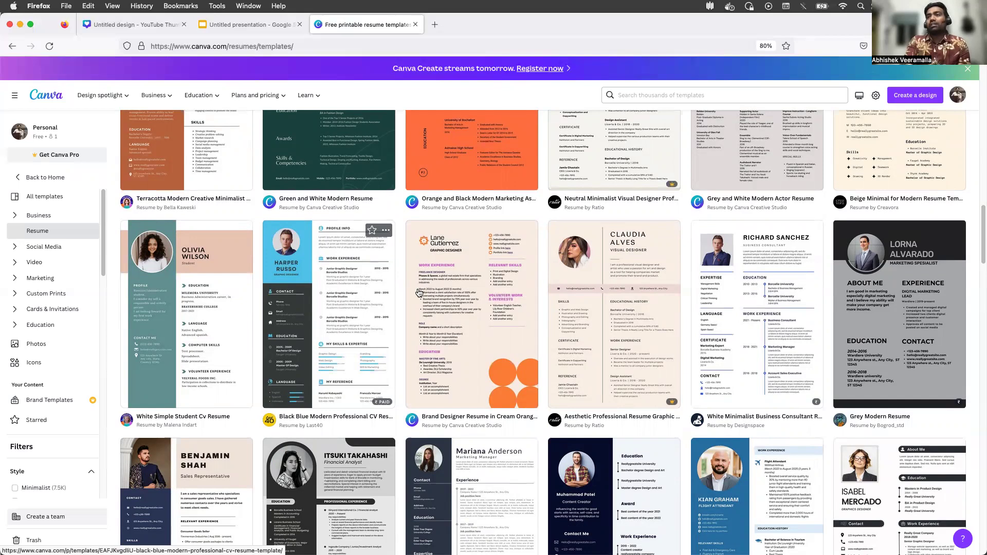
scroll(420, 290, down, 1)
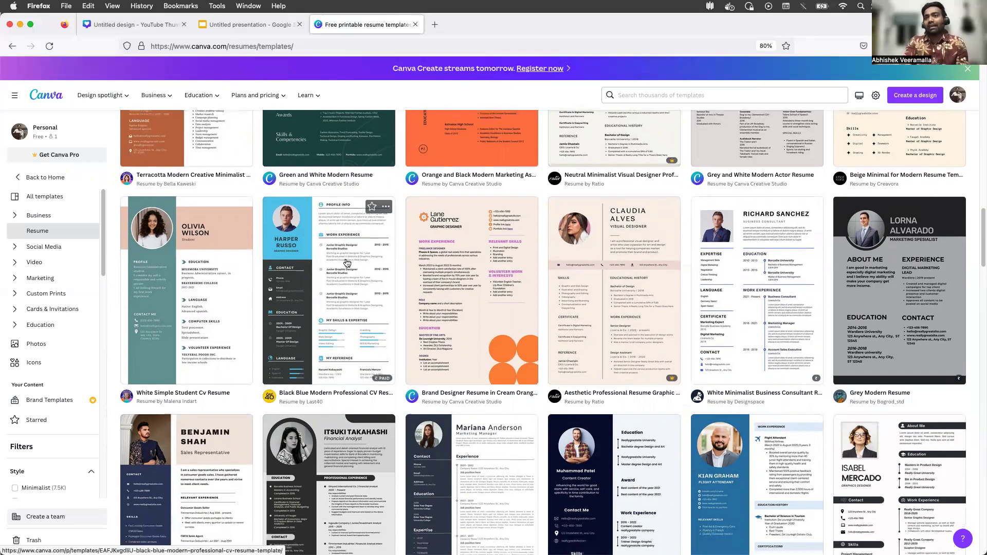
scroll(347, 262, down, 1)
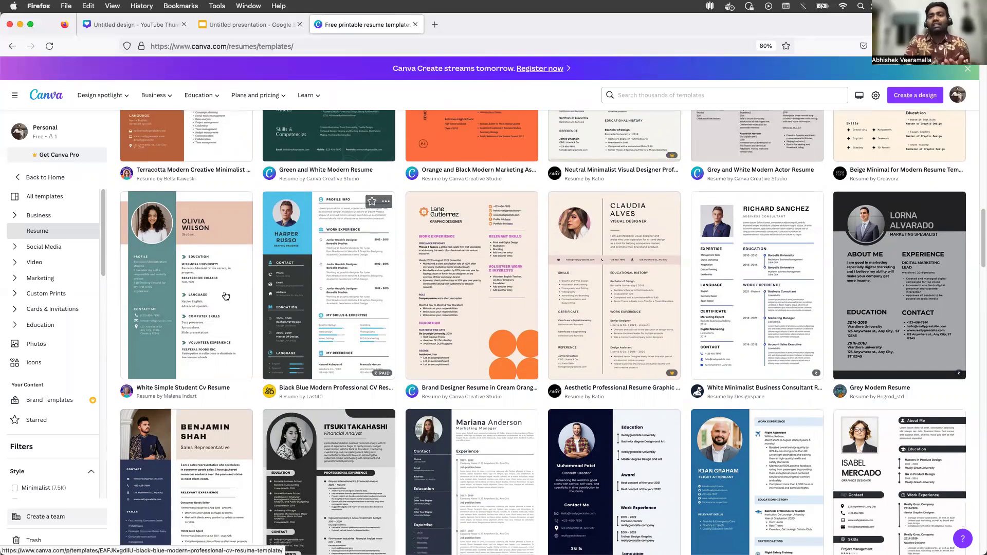
Choose the Pink Simple Profile Resume template from the gallery and open it for customization in the design editor.
scroll(226, 296, down, 5)
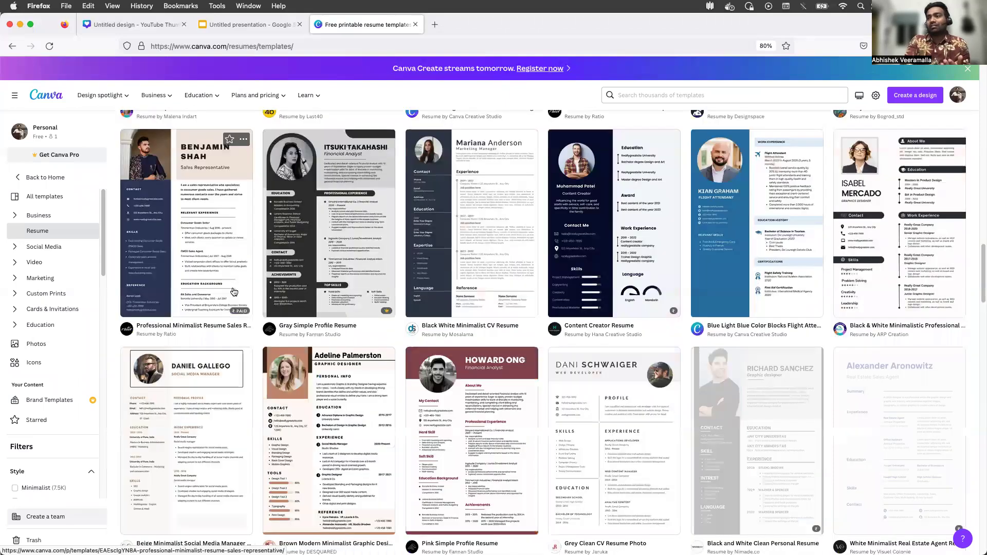
scroll(460, 278, down, 3)
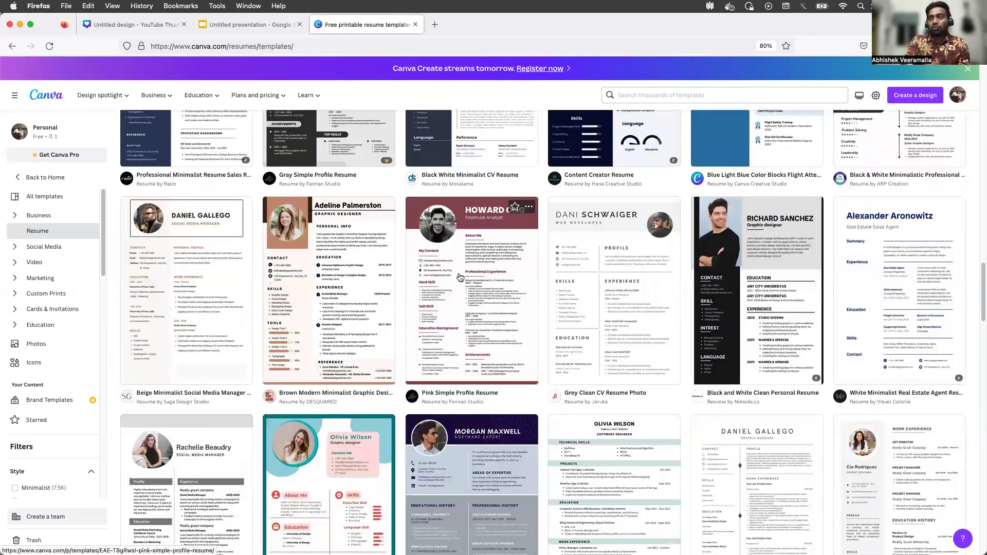
click(460, 278)
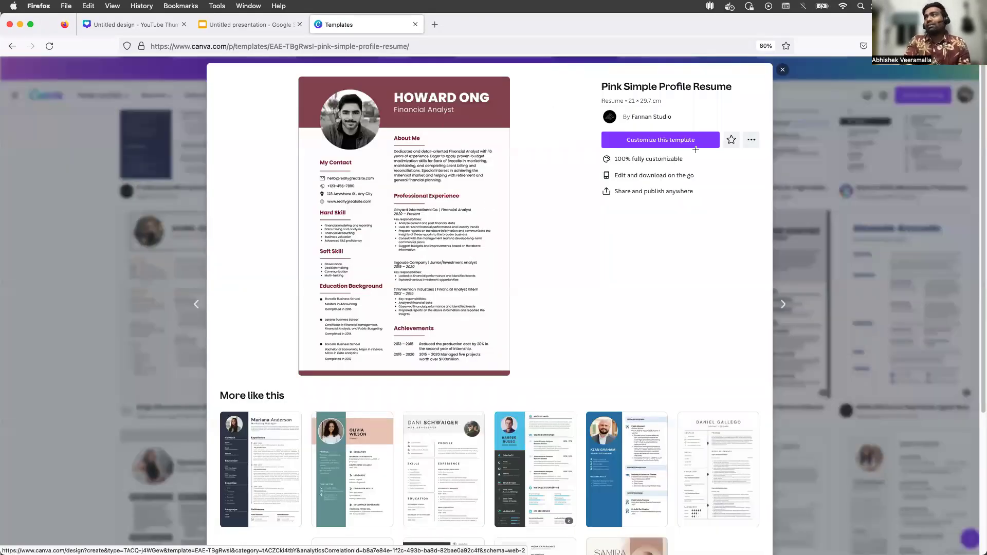
click(672, 143)
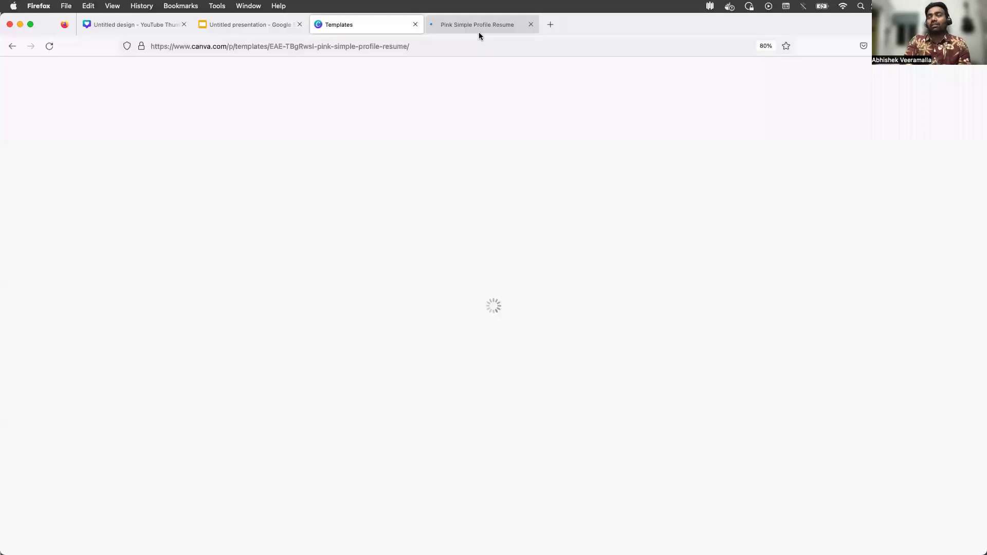
click(479, 25)
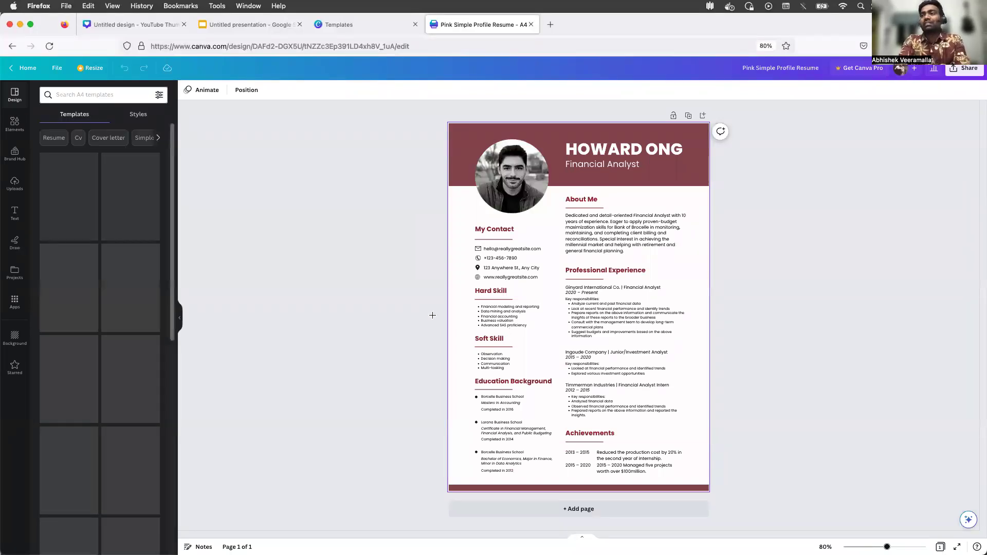
Look over the full resume template from the header and photo down to the education and achievements sections.
key(super+plus)
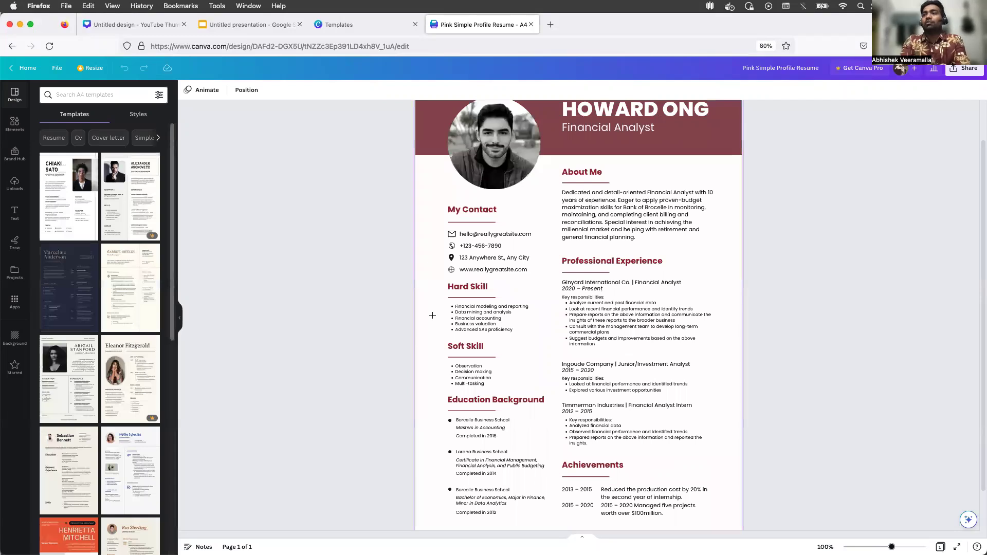
key(super+plus)
scroll(427, 322, up, 1)
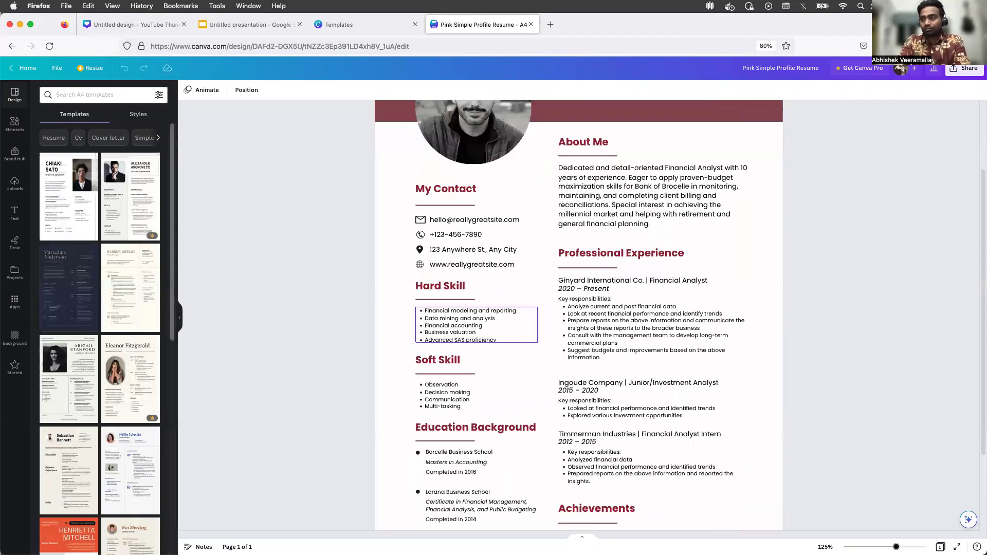
scroll(412, 343, up, 2)
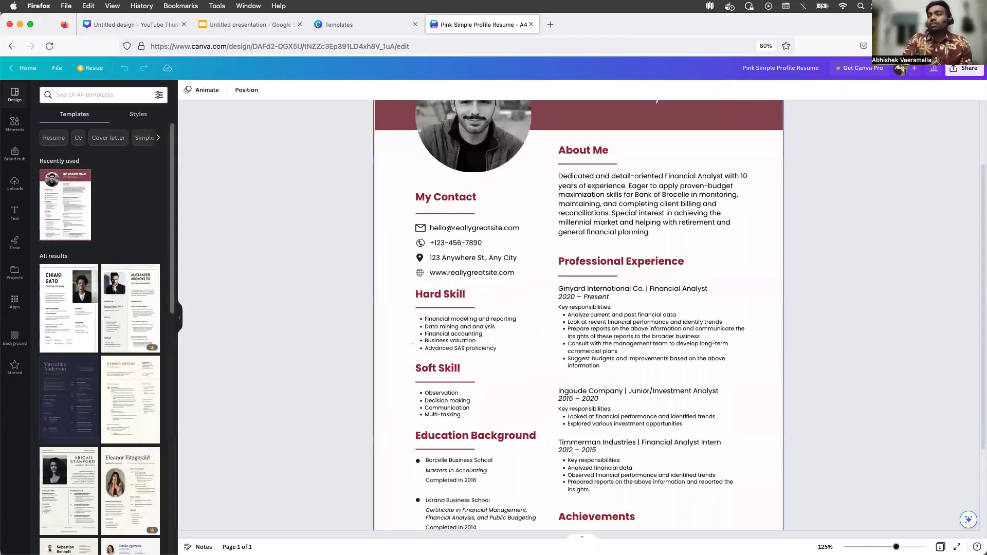
scroll(412, 343, up, 5)
scroll(411, 343, down, 1)
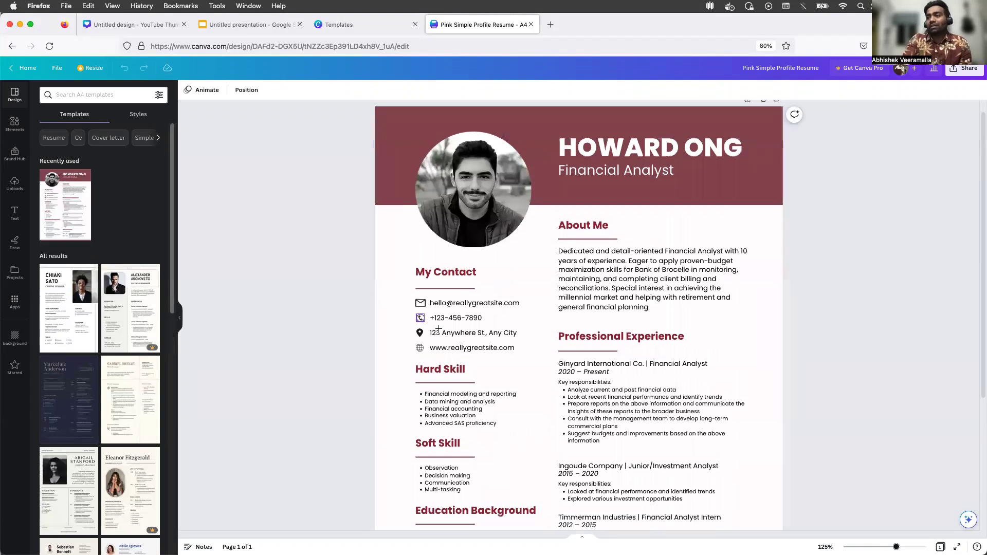
scroll(439, 329, down, 5)
scroll(438, 329, down, 5)
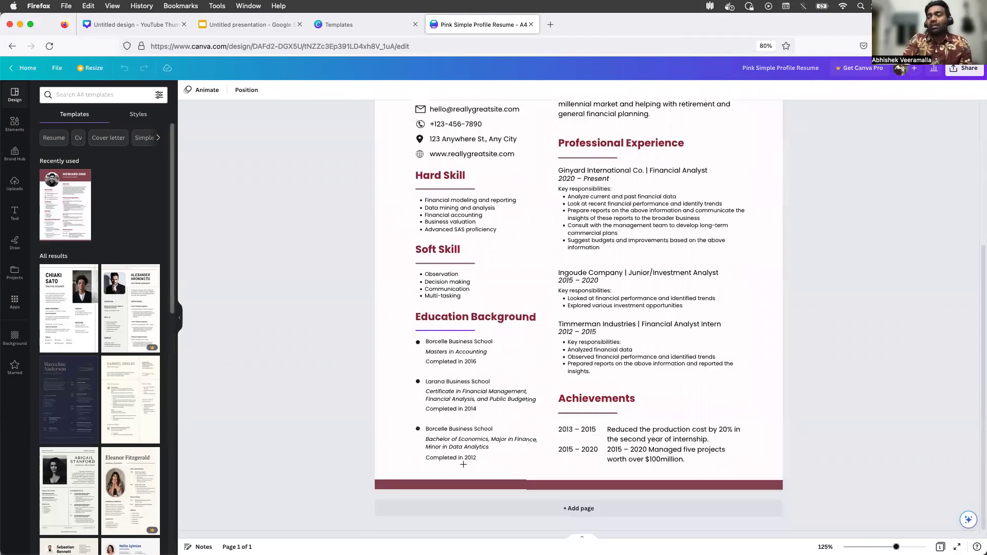
scroll(464, 465, up, 4)
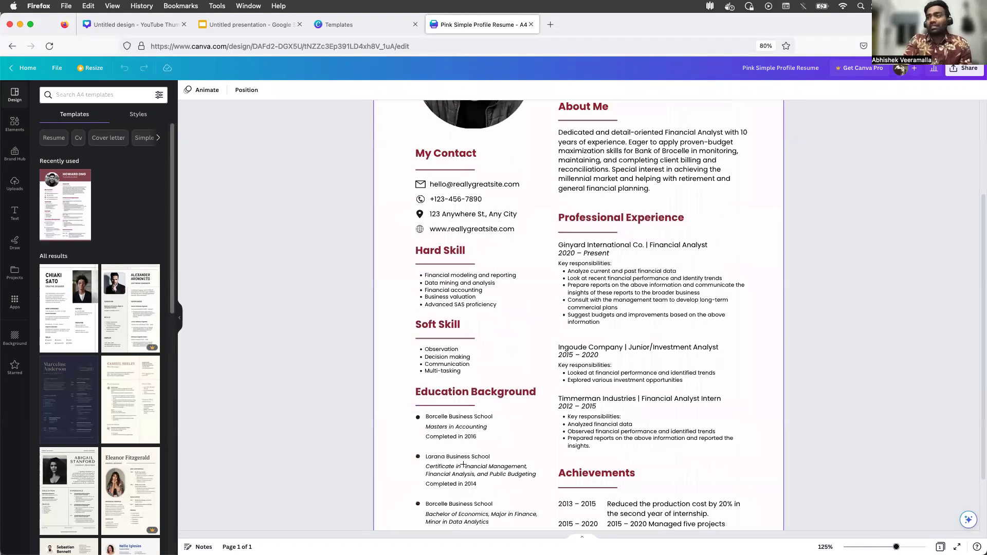
scroll(463, 465, up, 1)
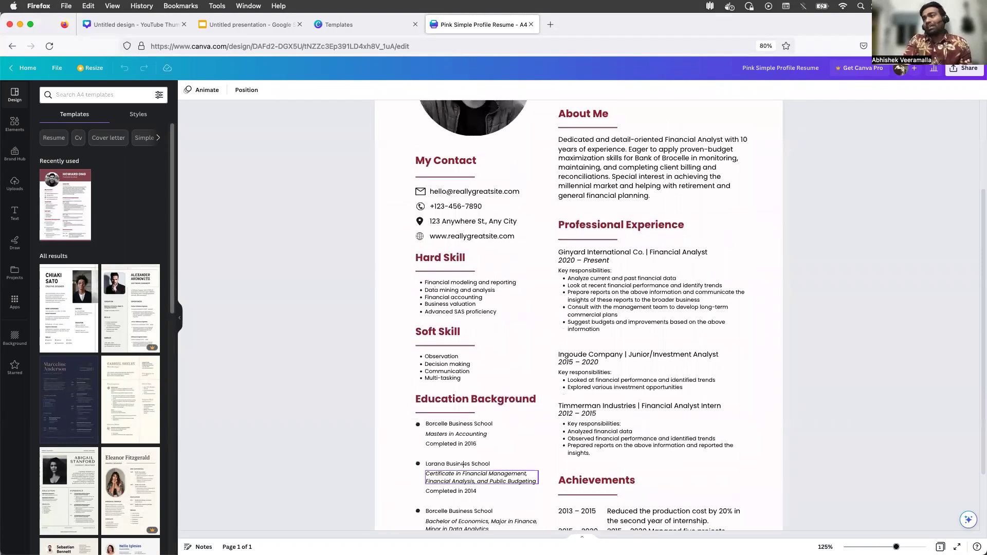
Examine how the template presents the About Me summary and the job entries under Professional Experience.
scroll(463, 464, up, 1)
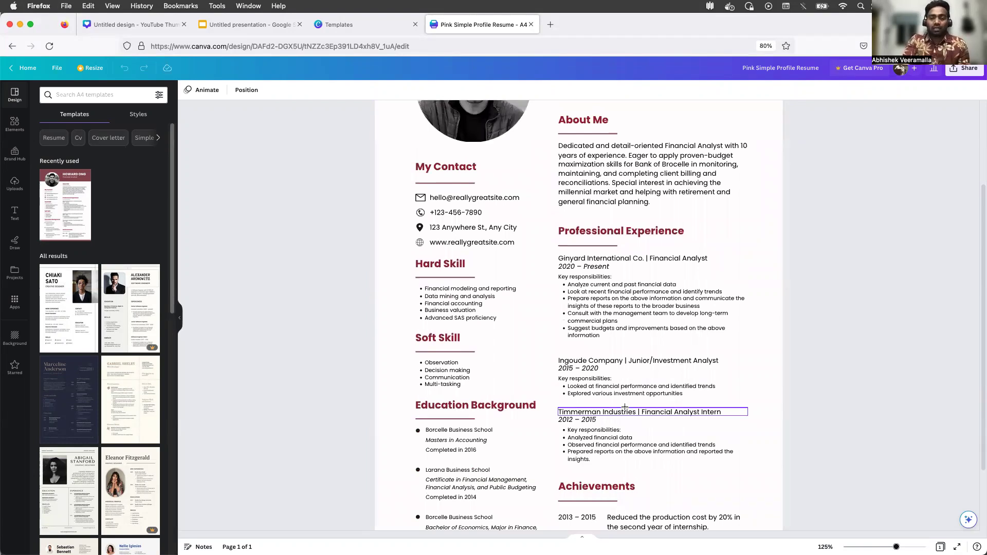
scroll(625, 406, down, 1)
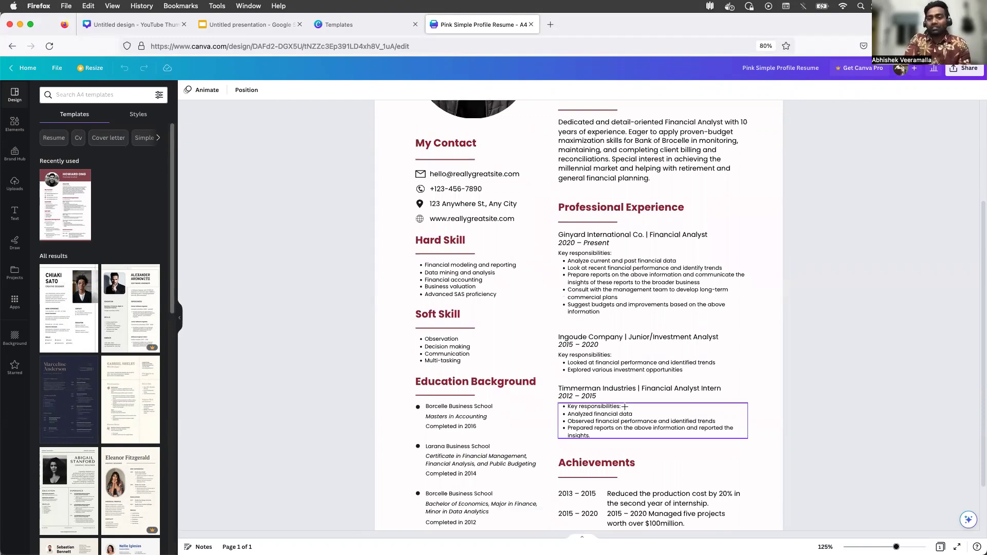
scroll(625, 406, up, 1)
scroll(624, 406, up, 1)
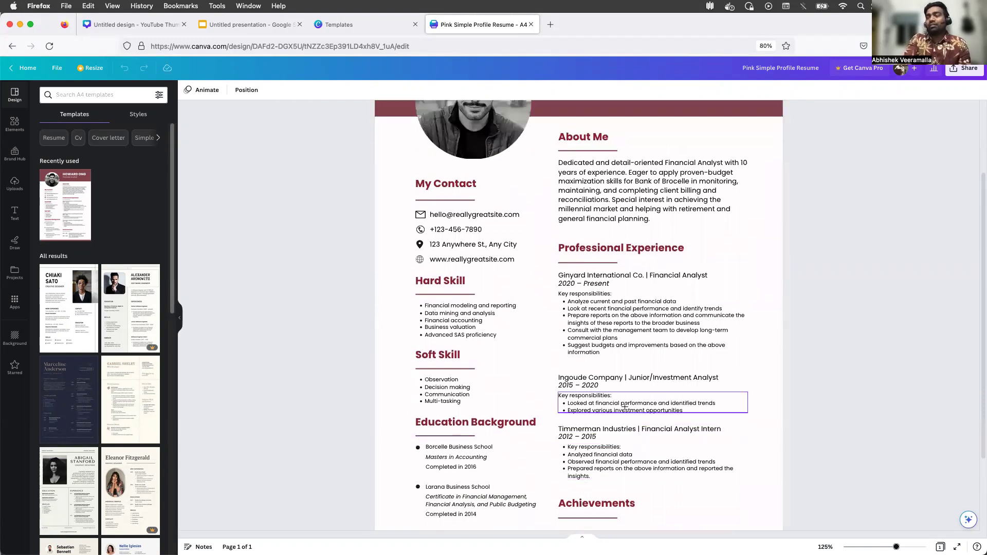
scroll(625, 407, up, 3)
scroll(625, 407, up, 1)
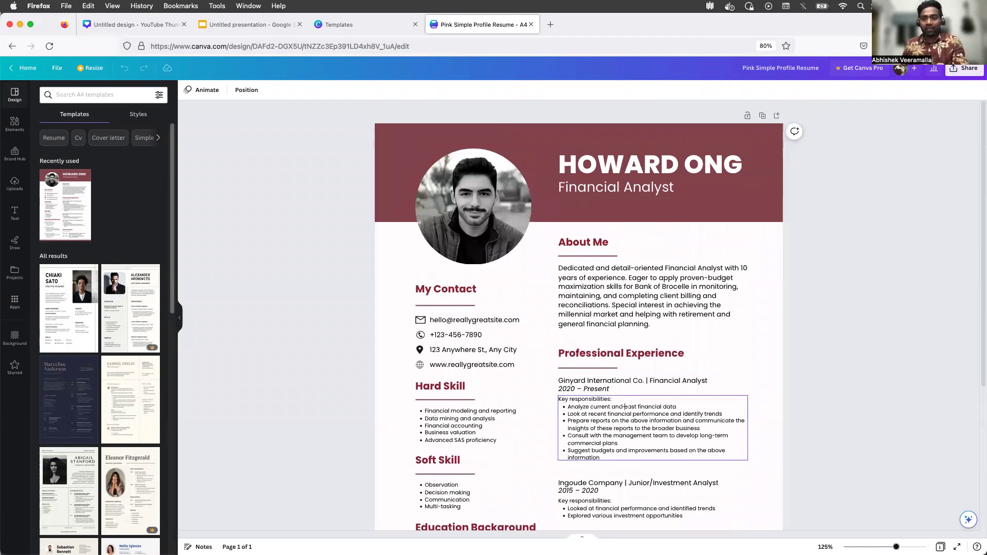
scroll(625, 406, down, 1)
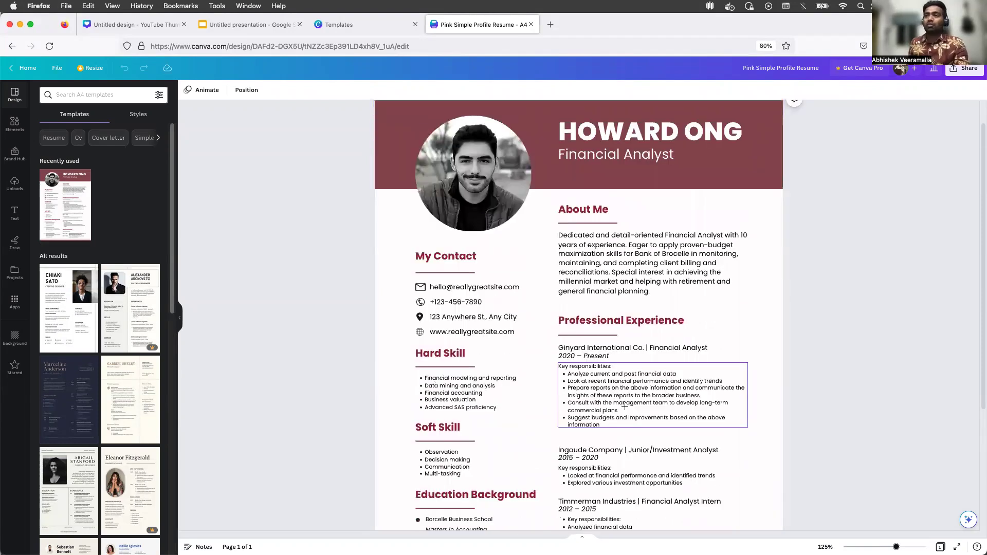
scroll(625, 407, down, 3)
scroll(624, 407, down, 1)
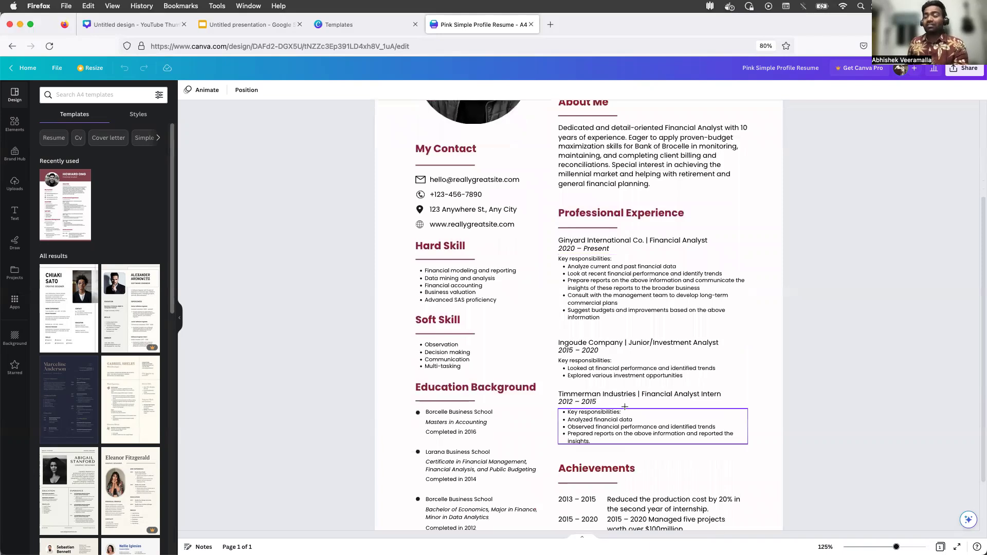
scroll(625, 407, up, 1)
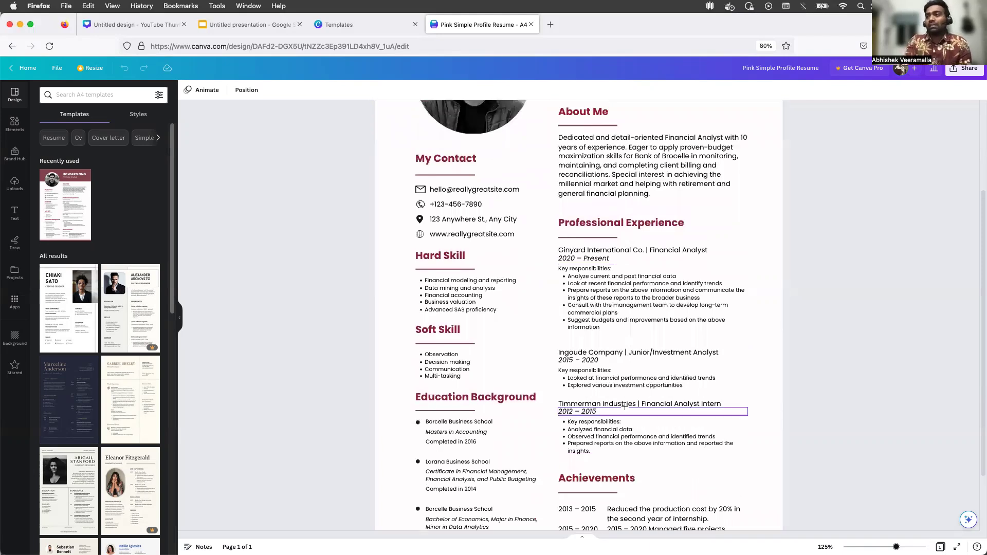
scroll(624, 406, up, 1)
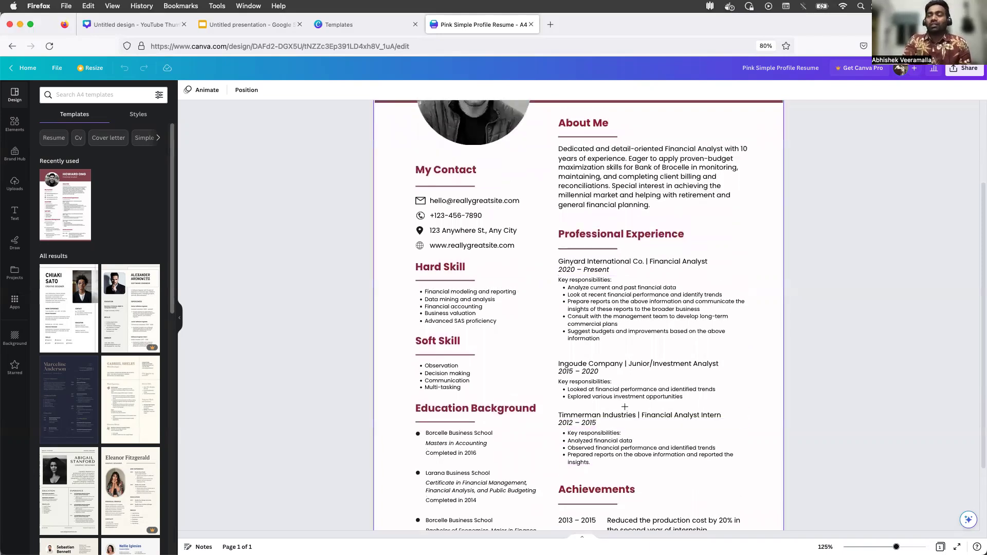
scroll(625, 407, up, 1)
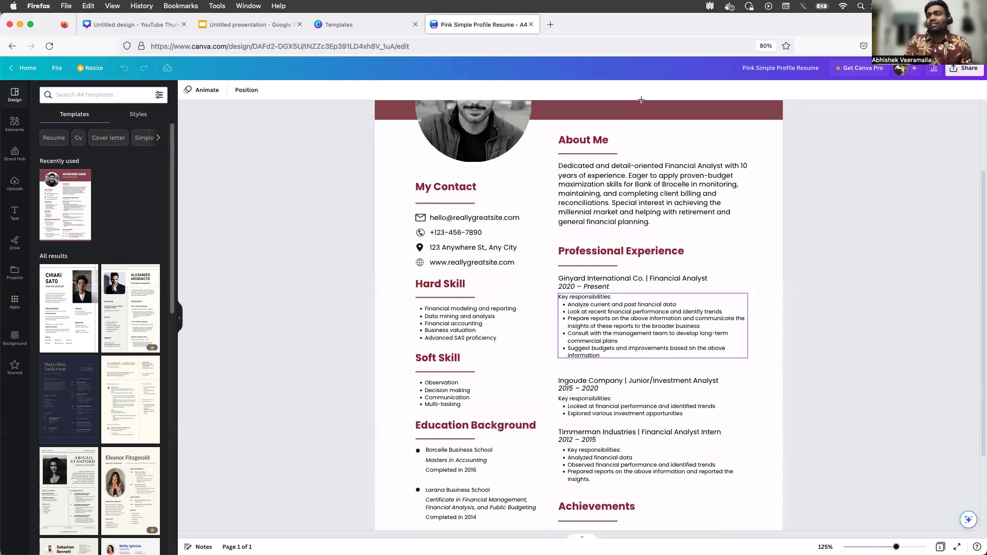
scroll(641, 100, up, 2)
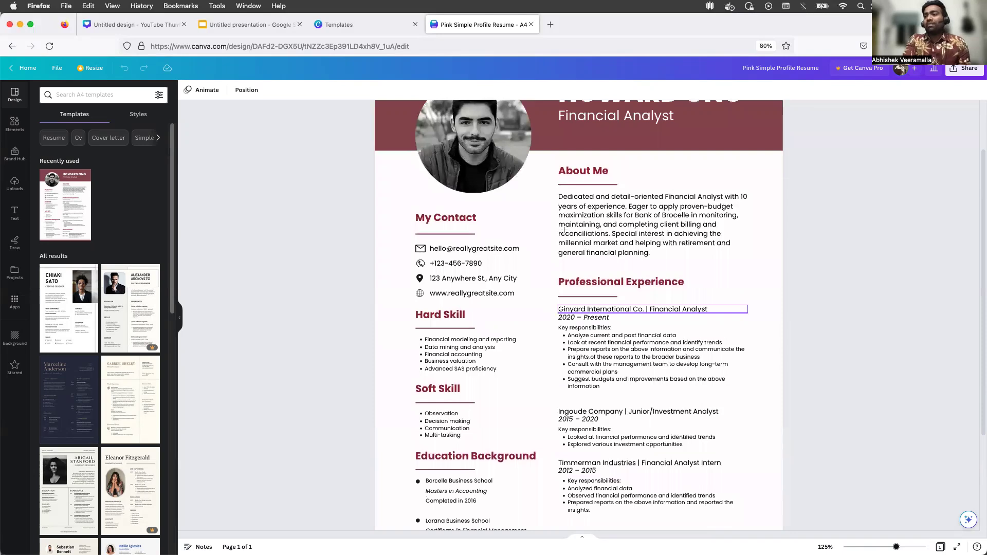
scroll(564, 230, down, 1)
scroll(564, 230, up, 3)
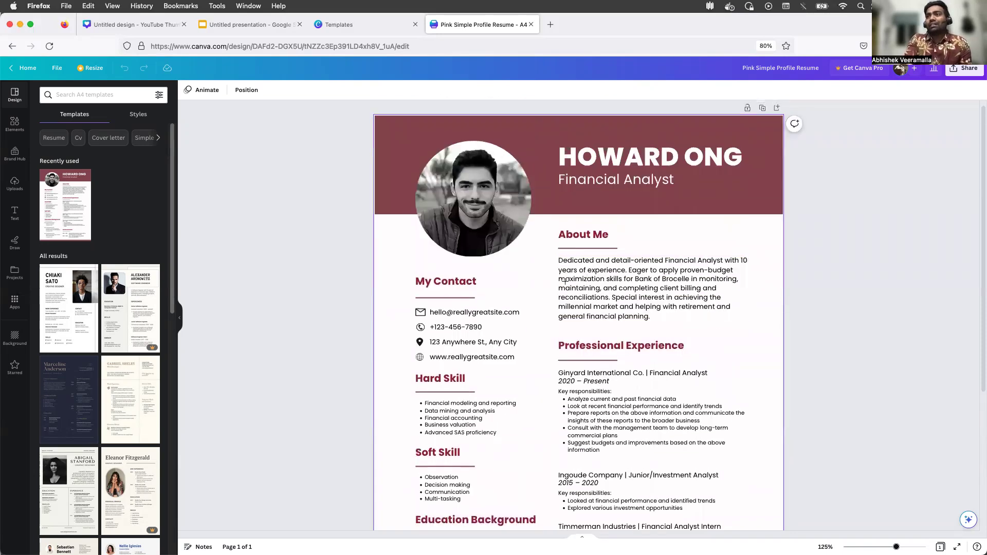
scroll(650, 194, down, 2)
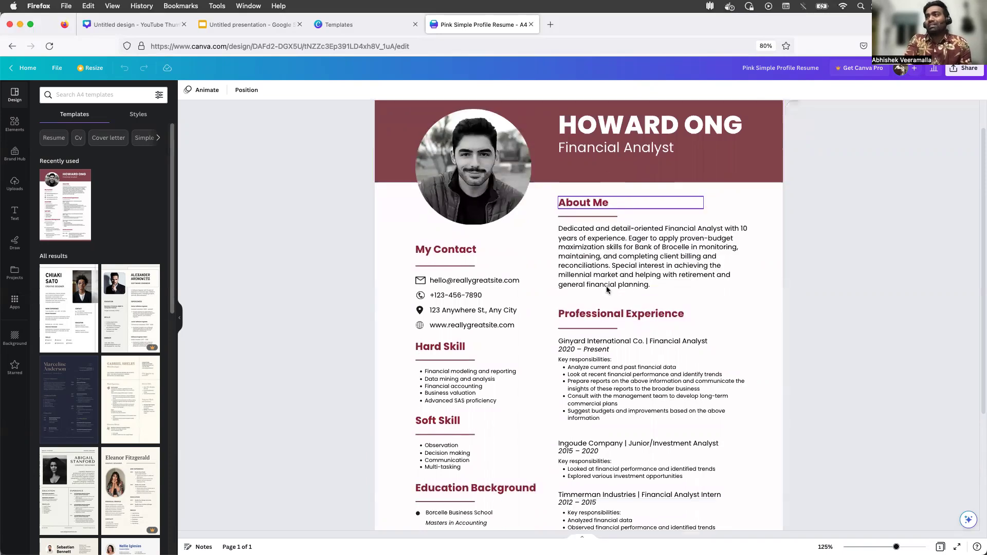
scroll(590, 238, down, 3)
scroll(628, 271, down, 1)
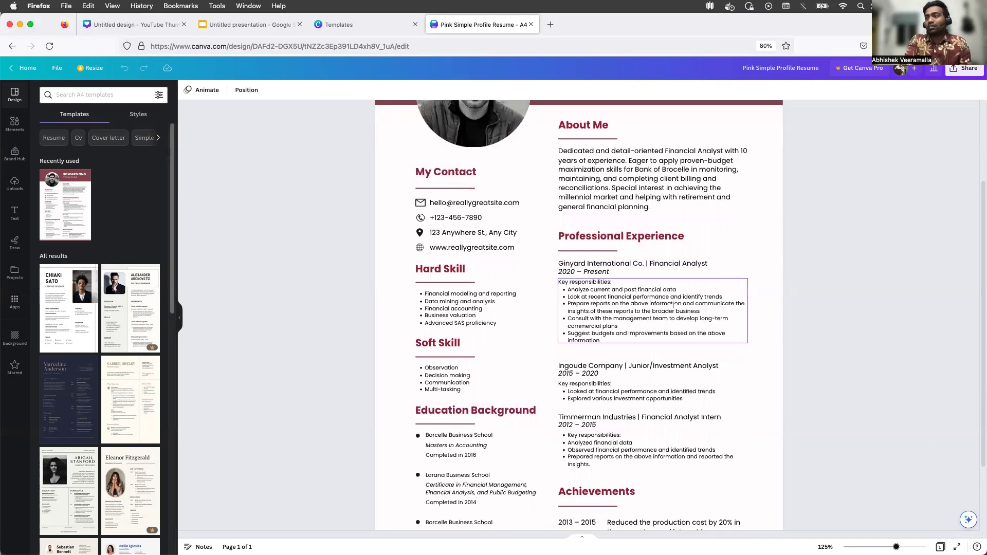
scroll(672, 305, down, 4)
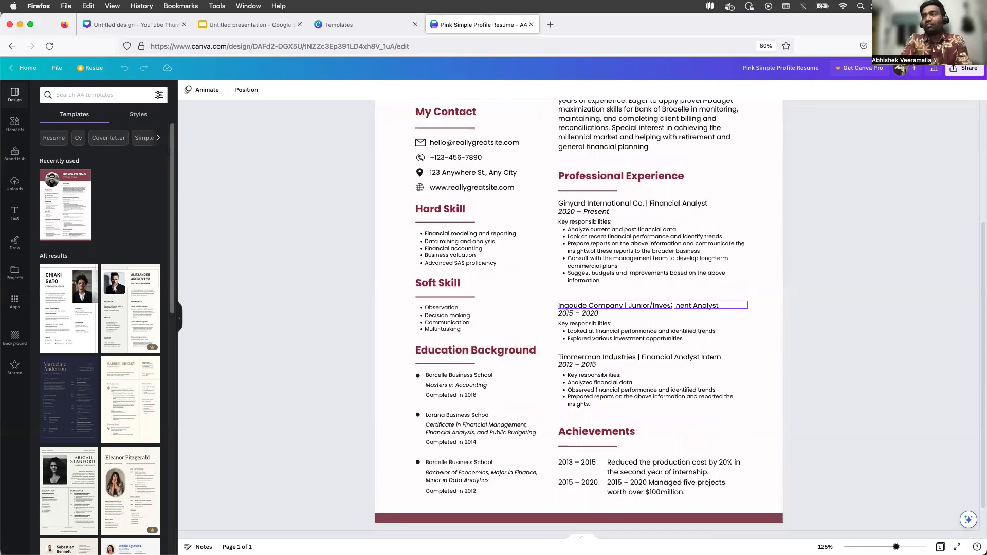
Review the template's contact, Hard Skill, Soft Skill, Education Background and Achievements sections at a larger size.
key(super+plus)
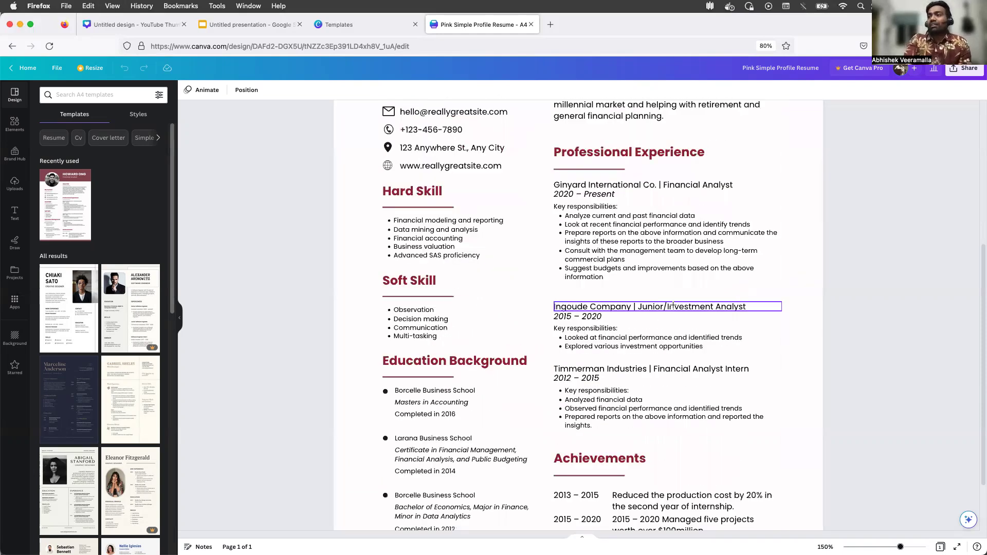
scroll(666, 278, down, 4)
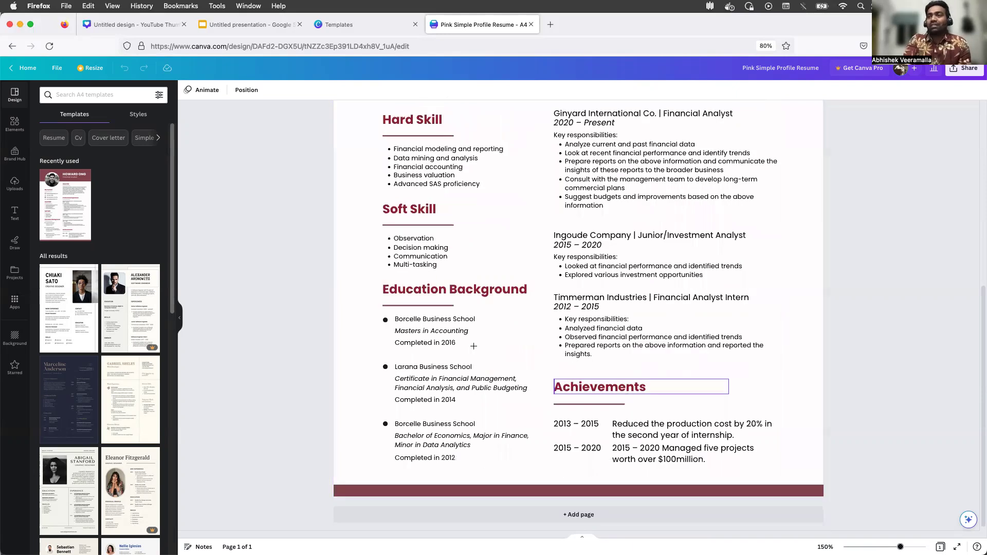
scroll(474, 346, up, 3)
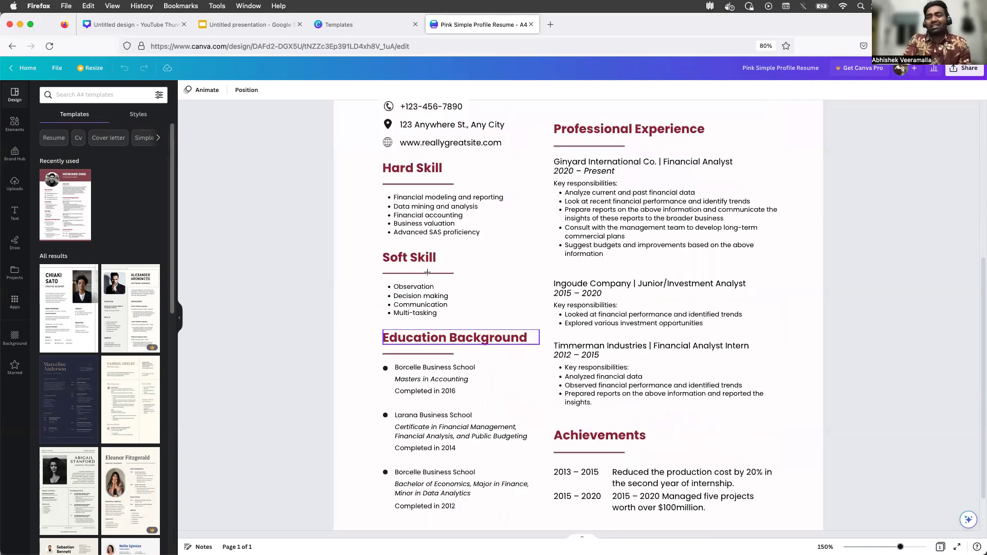
scroll(427, 273, up, 2)
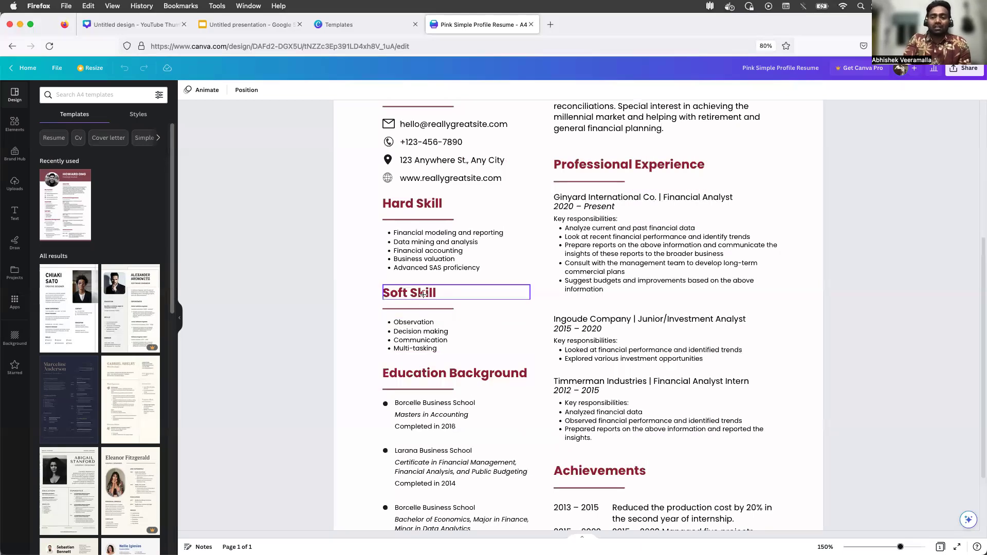
scroll(422, 291, up, 3)
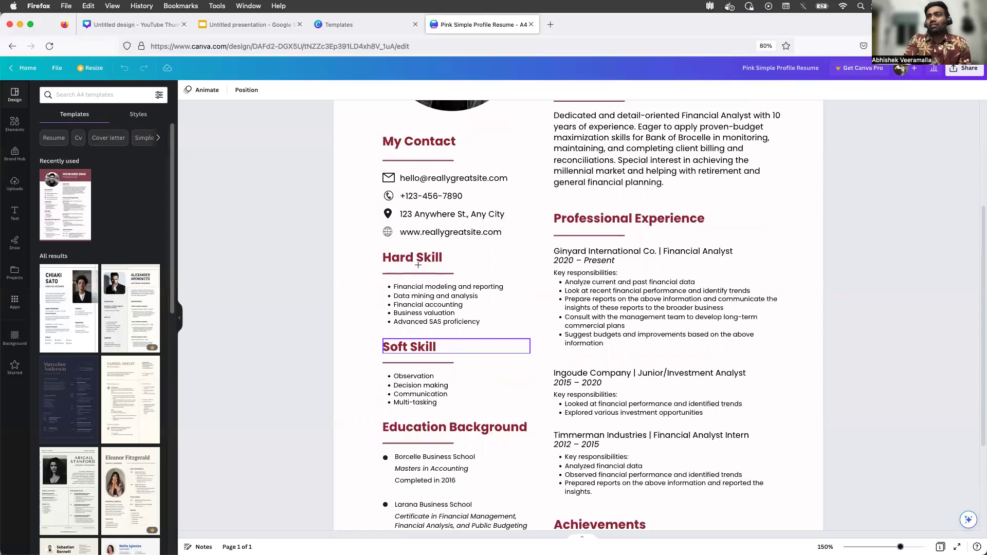
scroll(418, 265, up, 1)
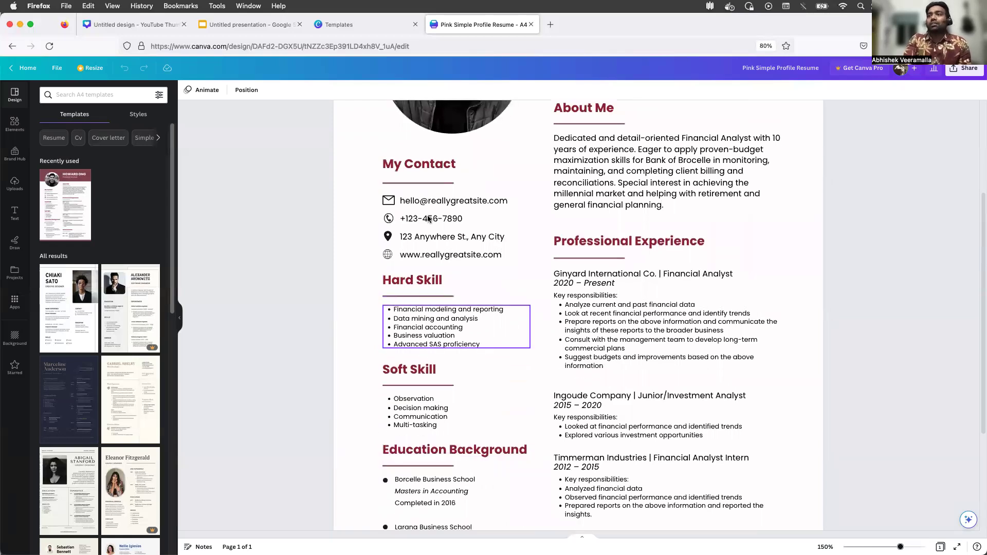
scroll(430, 220, up, 2)
scroll(437, 264, up, 4)
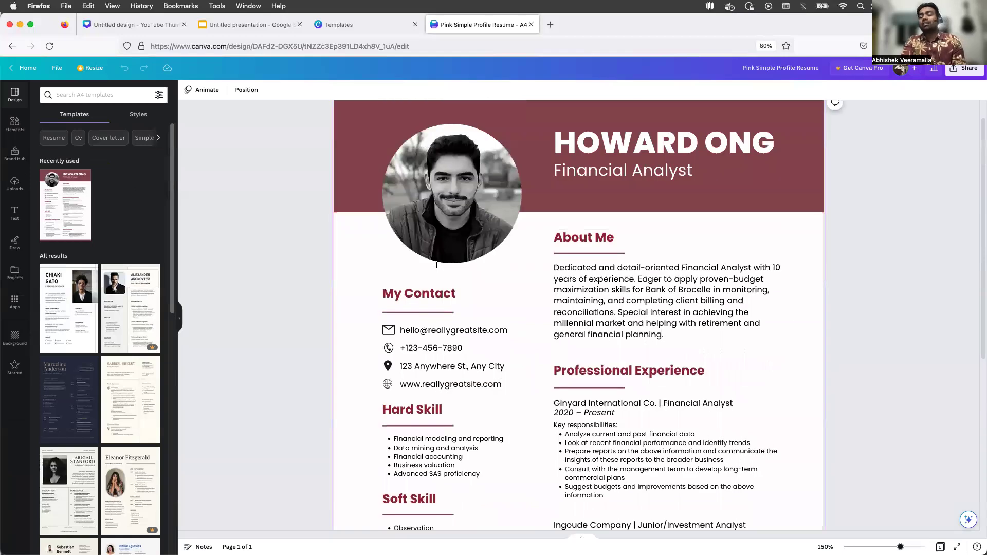
scroll(437, 265, down, 12)
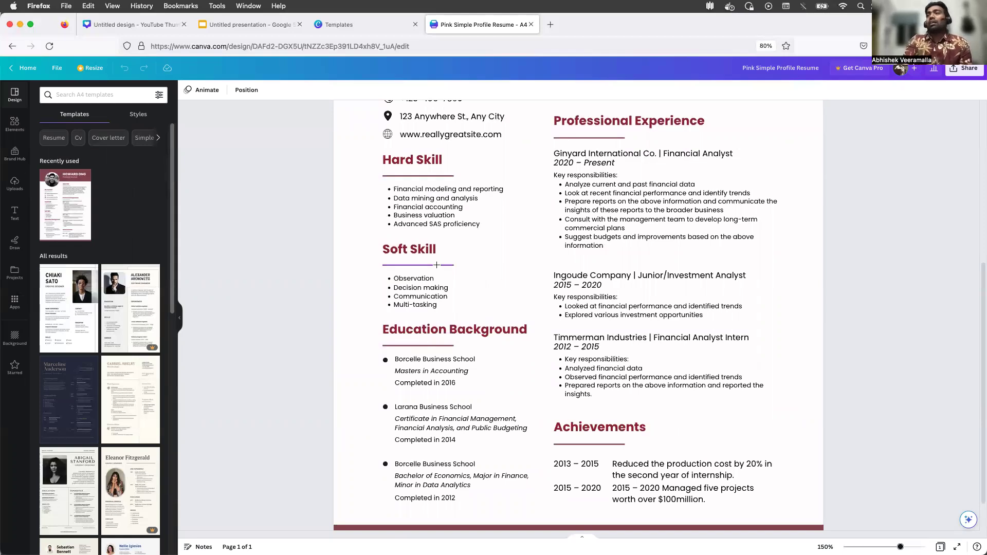
scroll(436, 265, up, 5)
scroll(436, 265, up, 3)
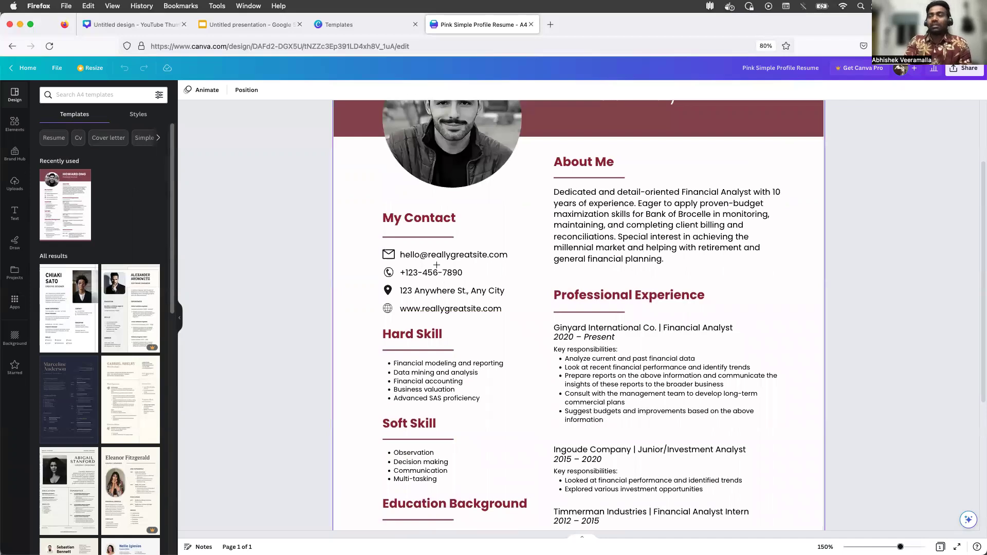
Review the resume template again from the header through Professional Experience down to the Education Background and Achievements sections.
scroll(436, 266, up, 3)
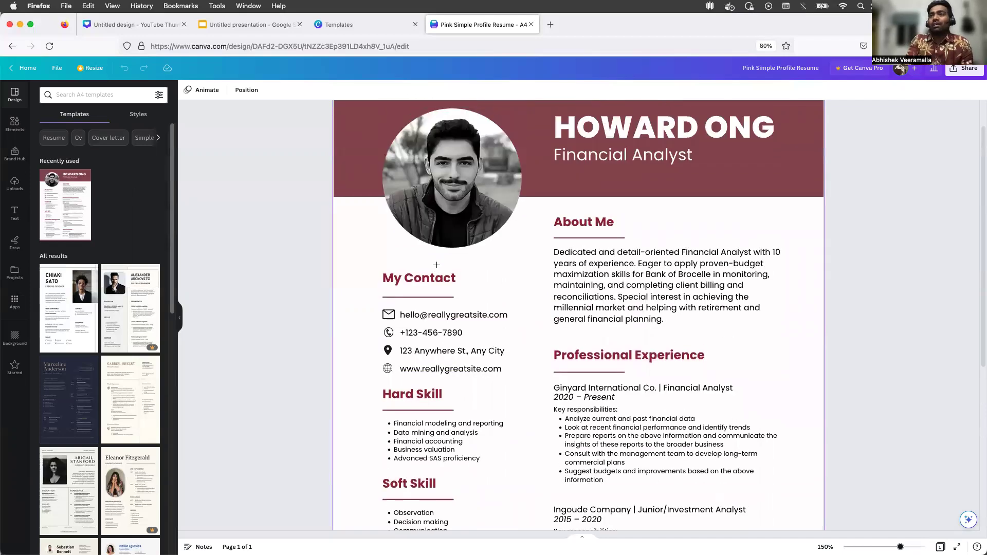
scroll(591, 307, down, 6)
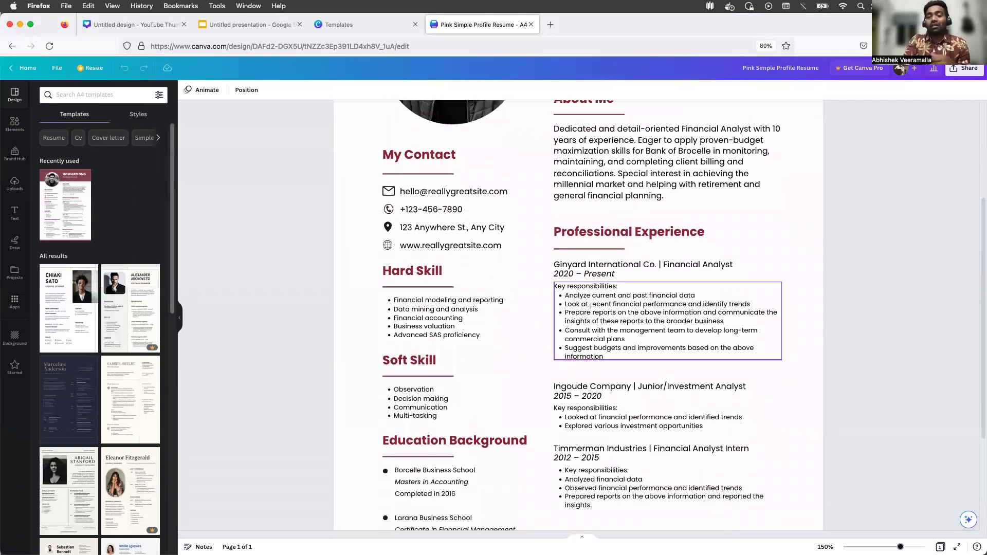
scroll(592, 307, down, 1)
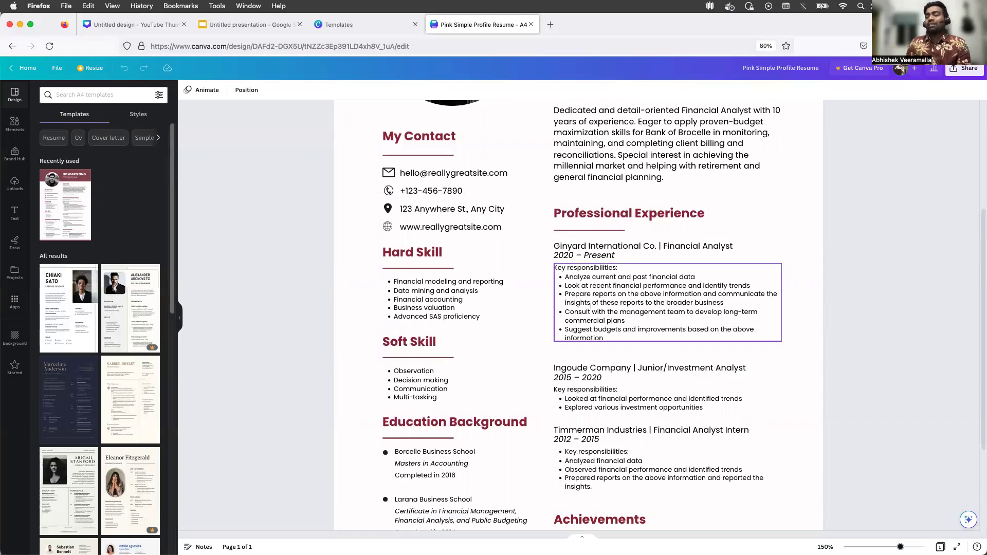
scroll(591, 307, down, 1)
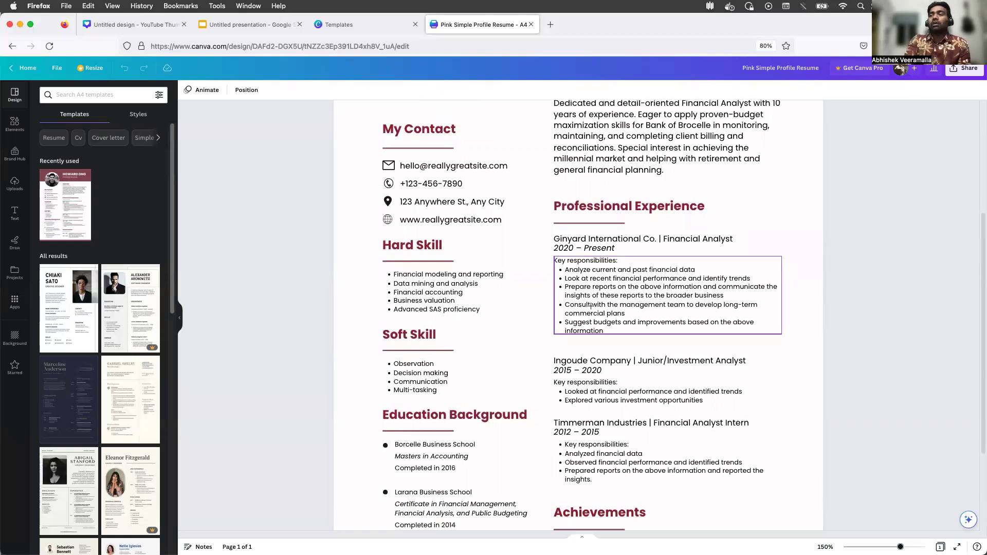
scroll(591, 307, down, 5)
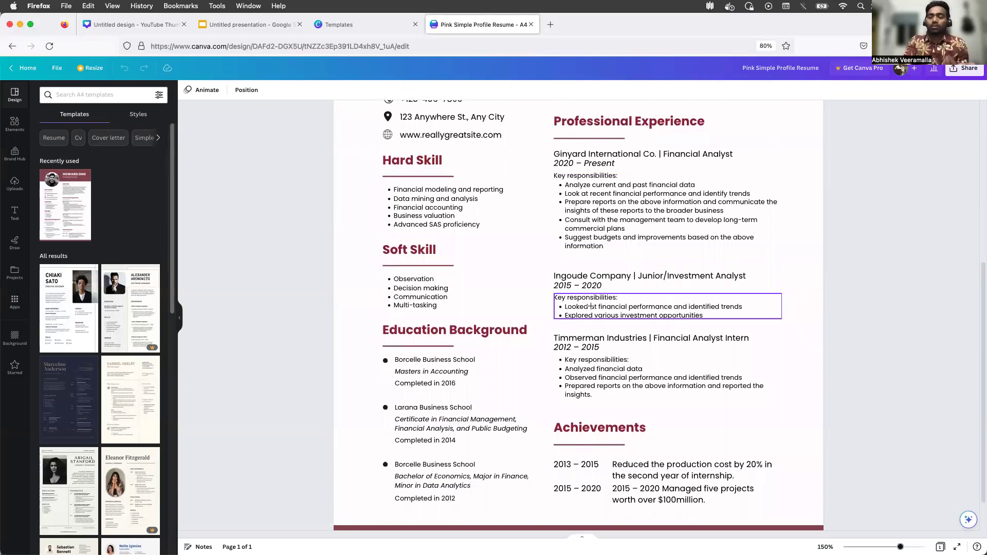
scroll(591, 307, up, 1)
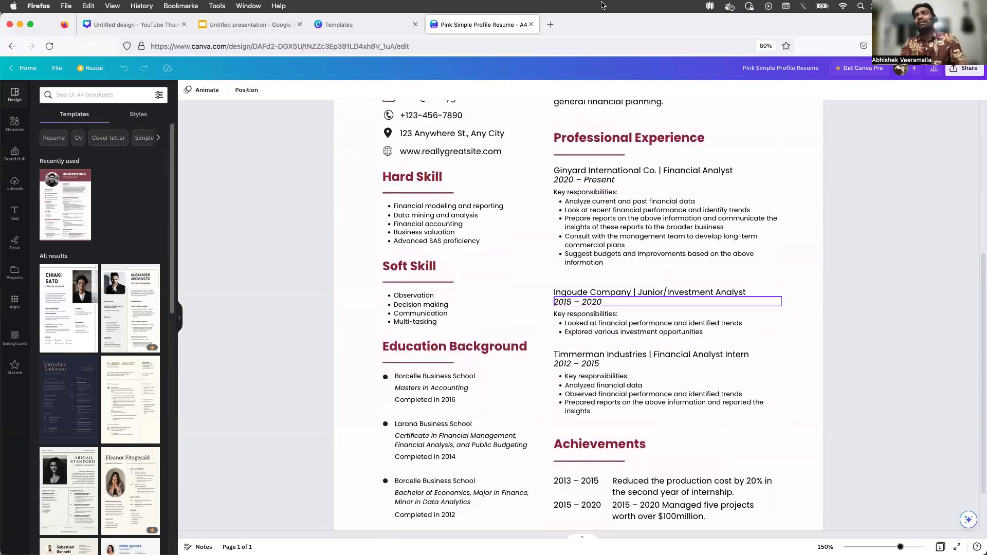
Search the web for "hireit resume database" in a new browser tab.
click(552, 24)
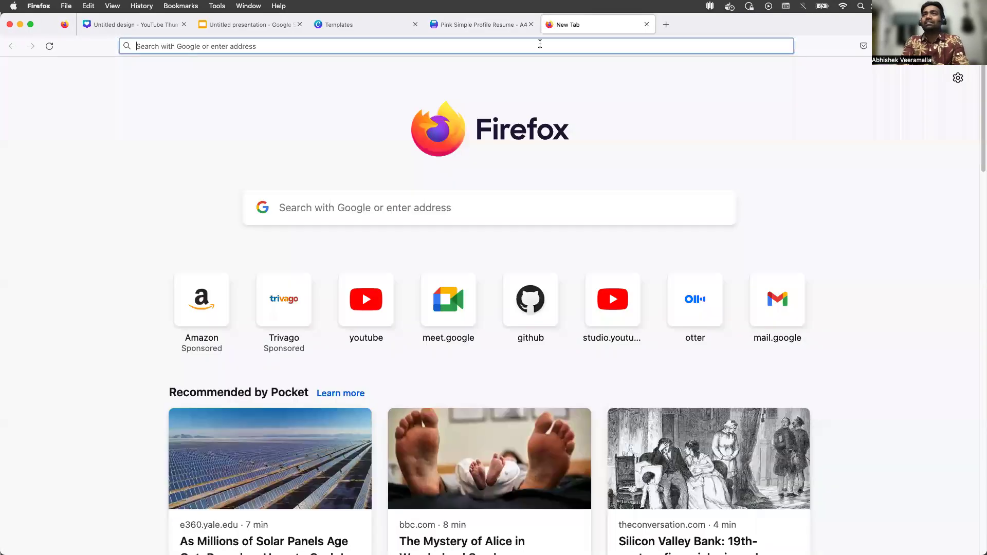
click(540, 44)
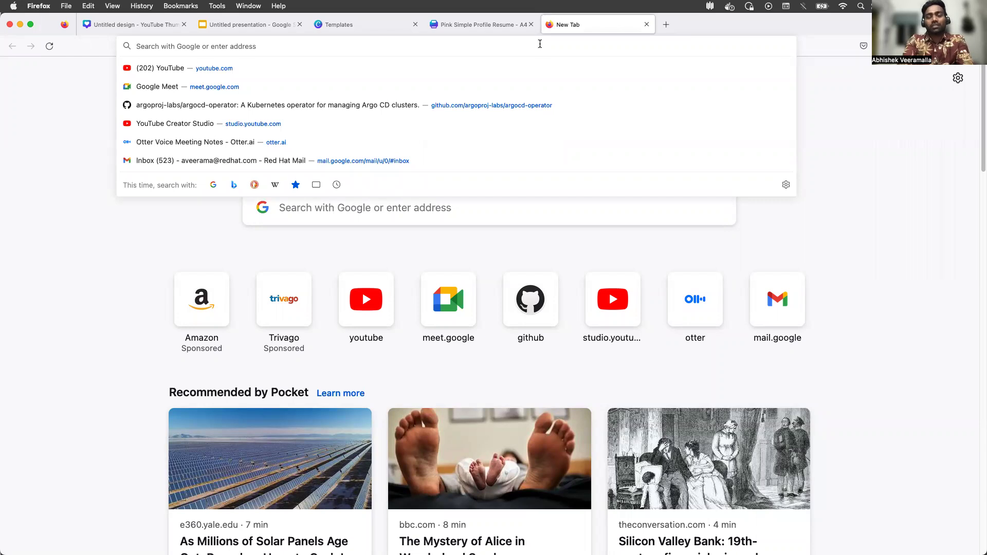
text(hire)
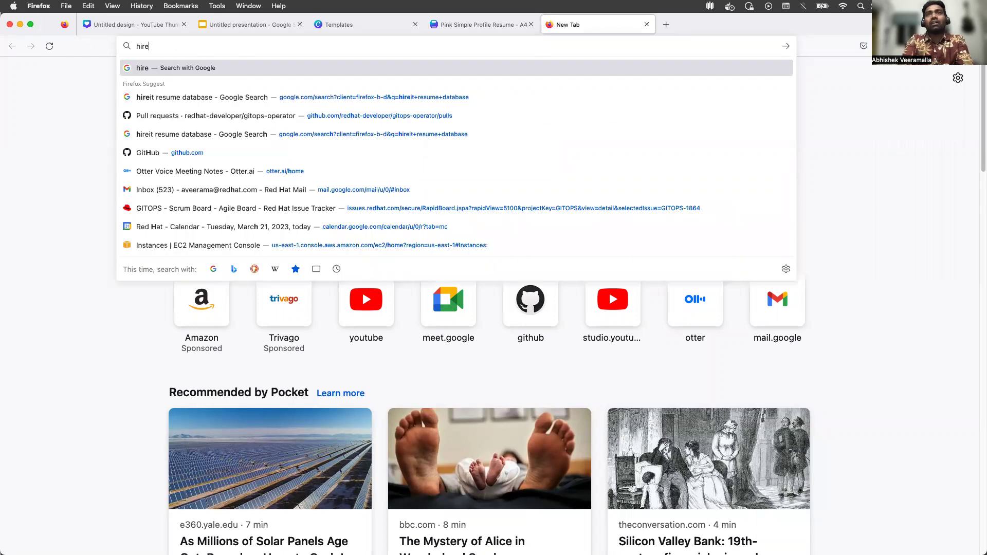
text(it res)
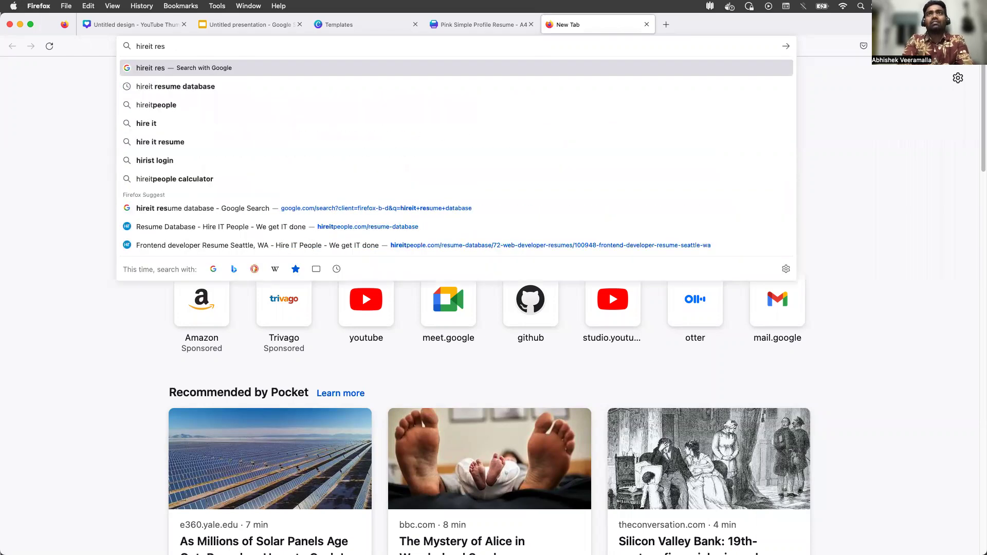
text(ume da)
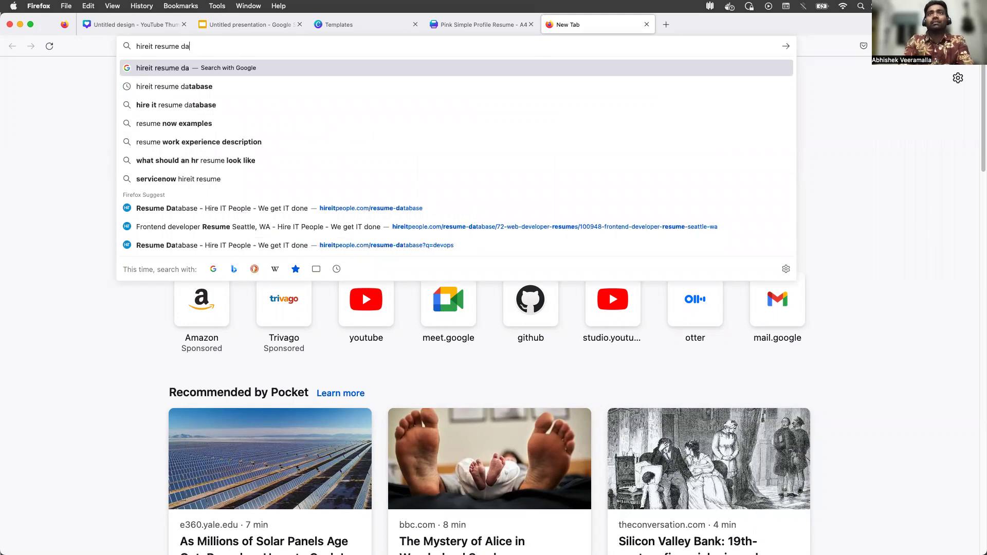
key(Down)
key(Return)
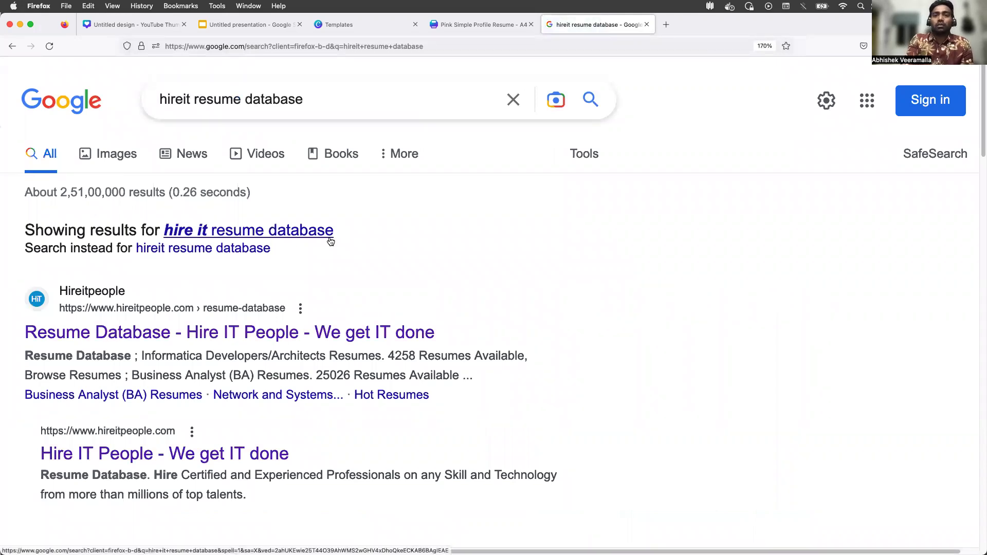
Open the Hire IT People Resume Database from the search results and search its resumes for "devops".
scroll(330, 238, down, 3)
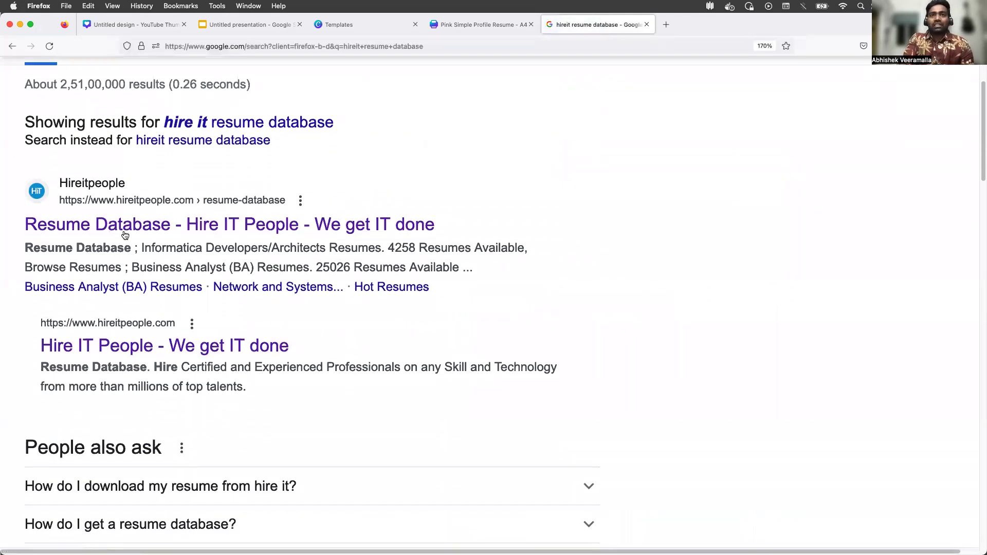
click(154, 231)
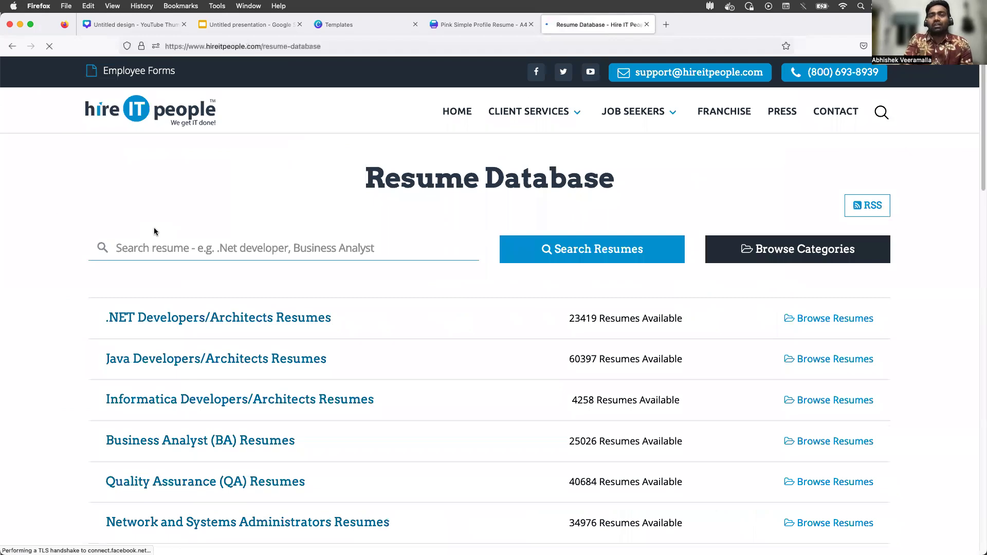
scroll(153, 230, down, 1)
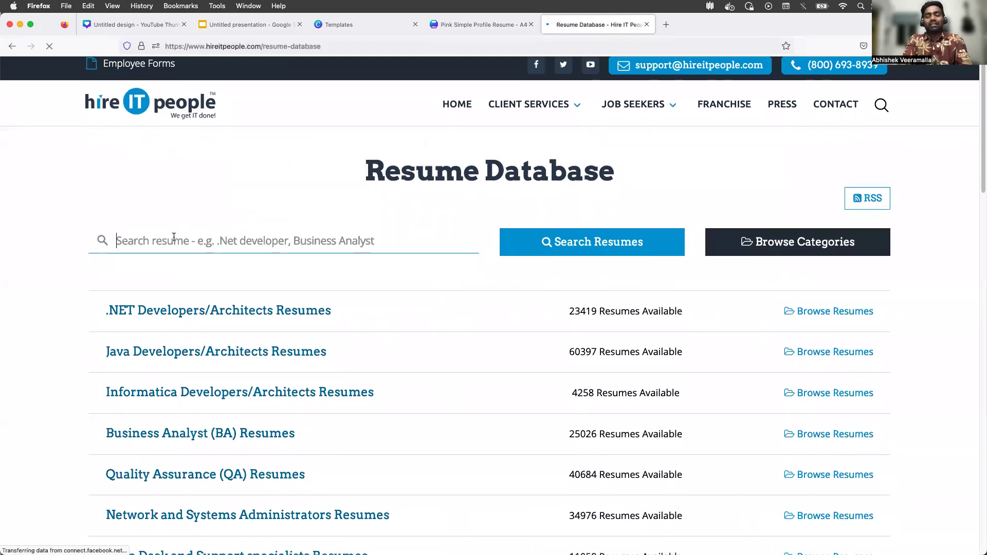
text(devops)
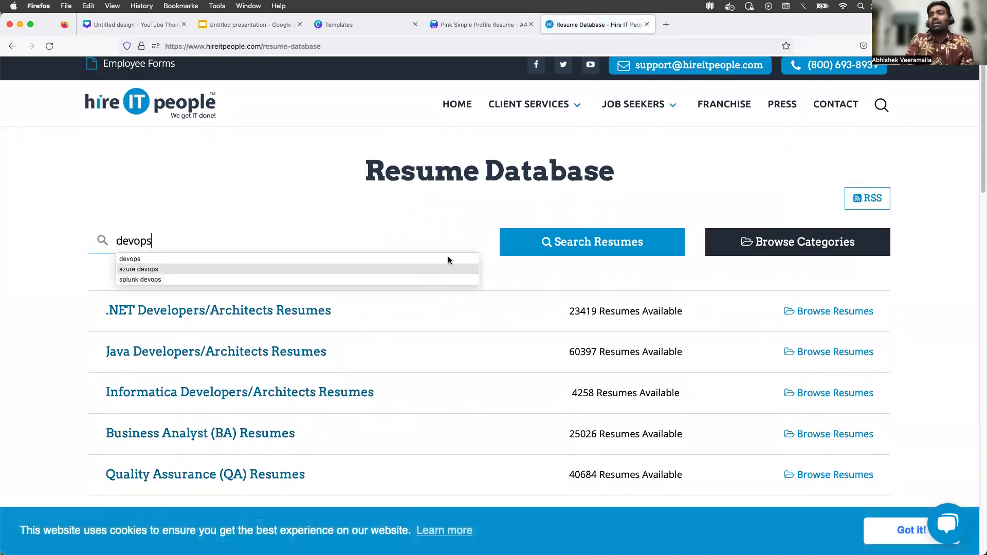
click(543, 252)
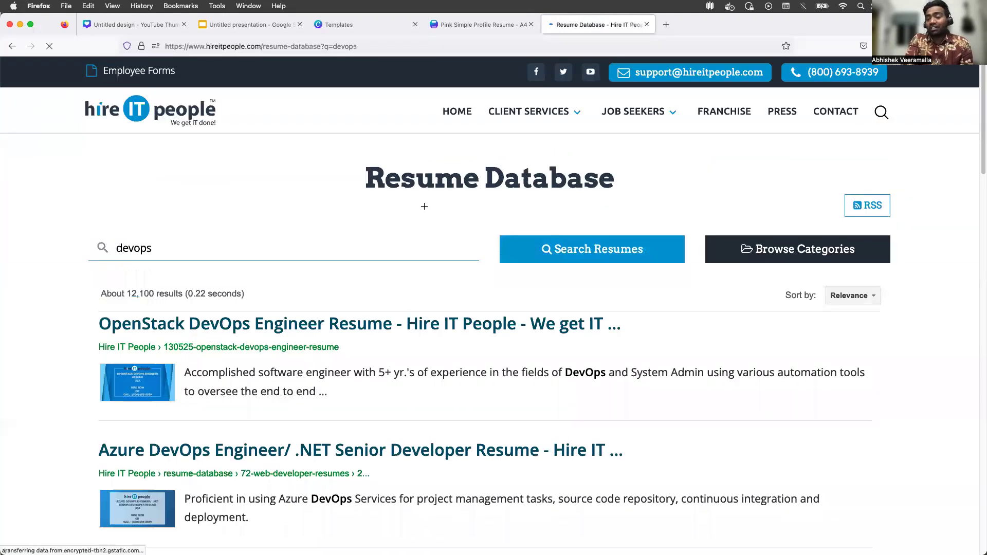
Dismiss the Schedule Meeting pop-up and open the Azure DevOps Engineer/ .NET Senior Developer resume in a new tab.
scroll(425, 207, down, 1)
scroll(424, 206, down, 3)
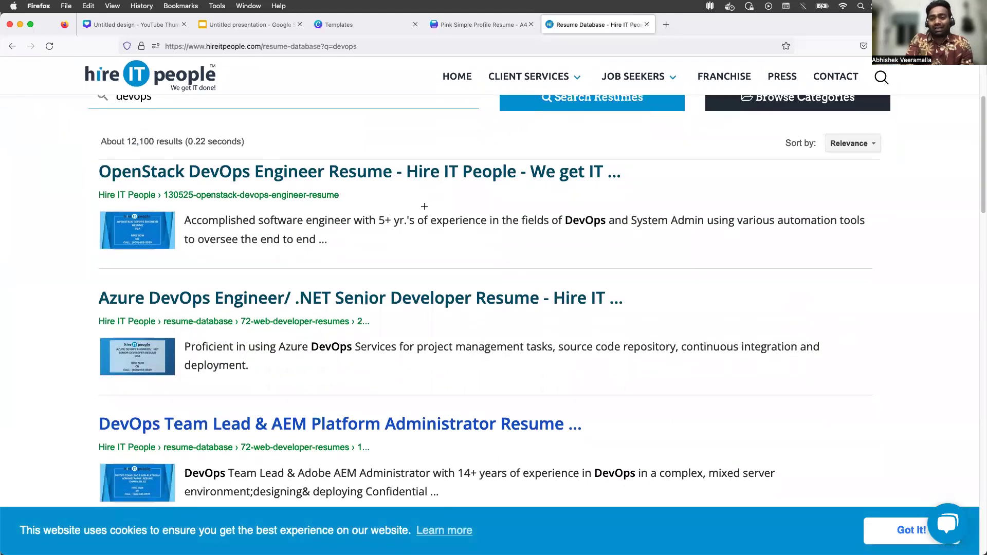
scroll(373, 237, down, 1)
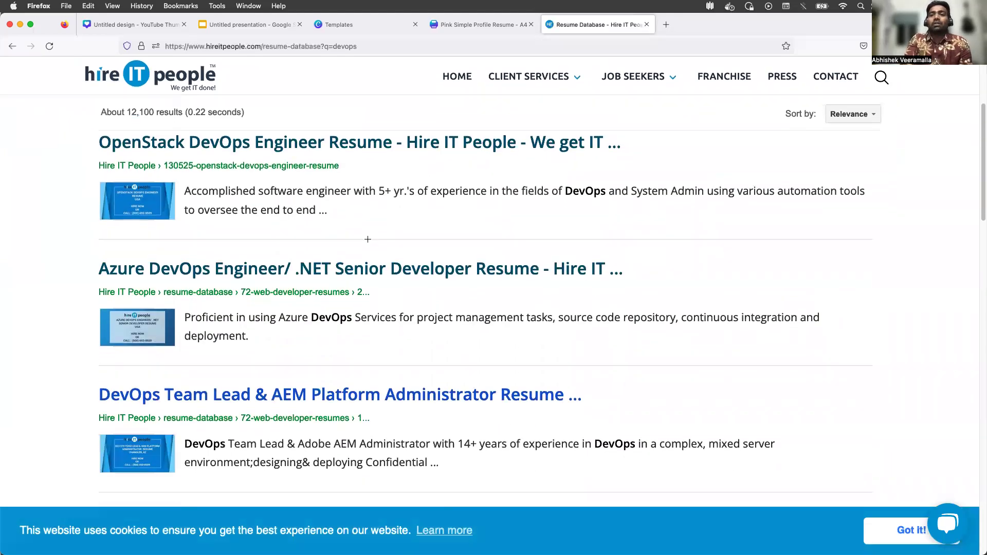
scroll(369, 243, up, 1)
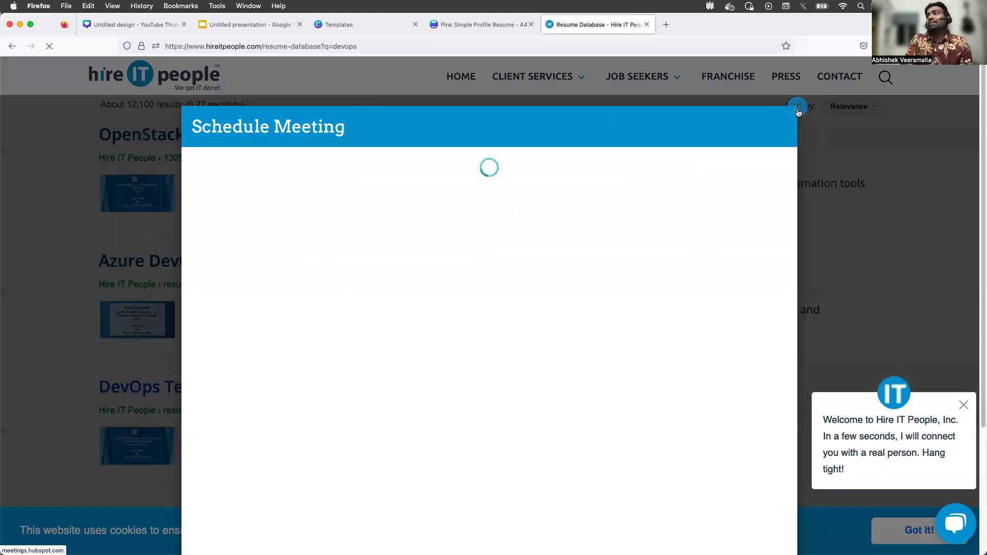
click(796, 109)
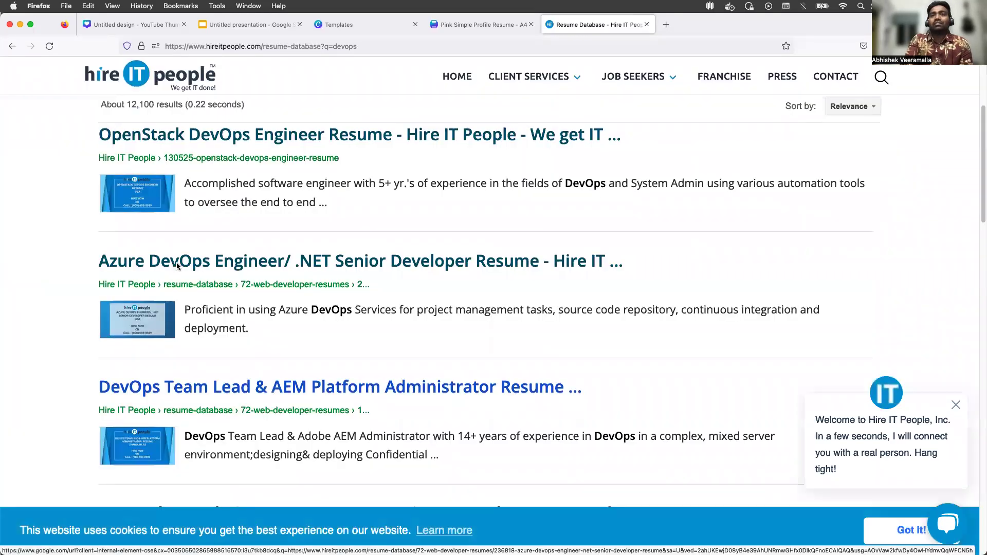
right_click(177, 265)
click(198, 269)
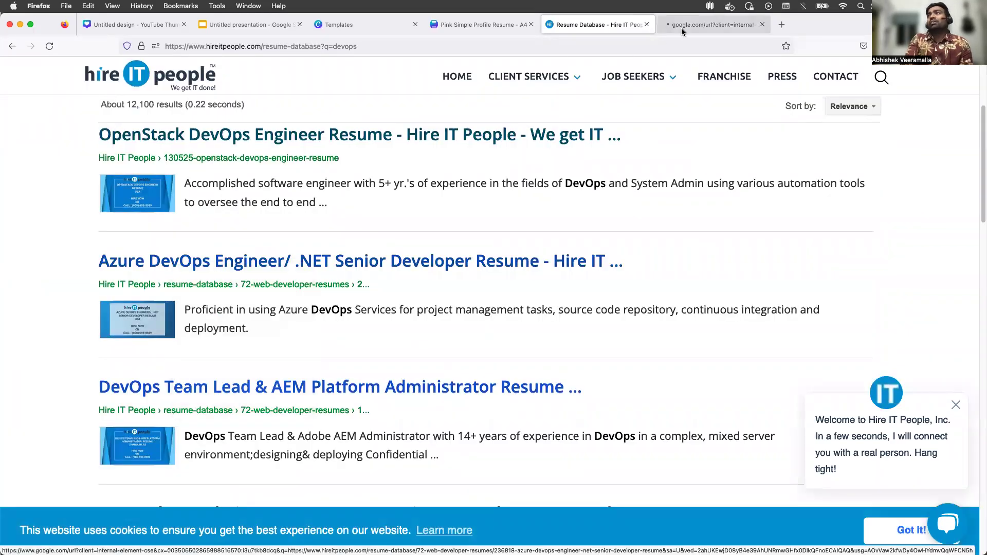
click(683, 28)
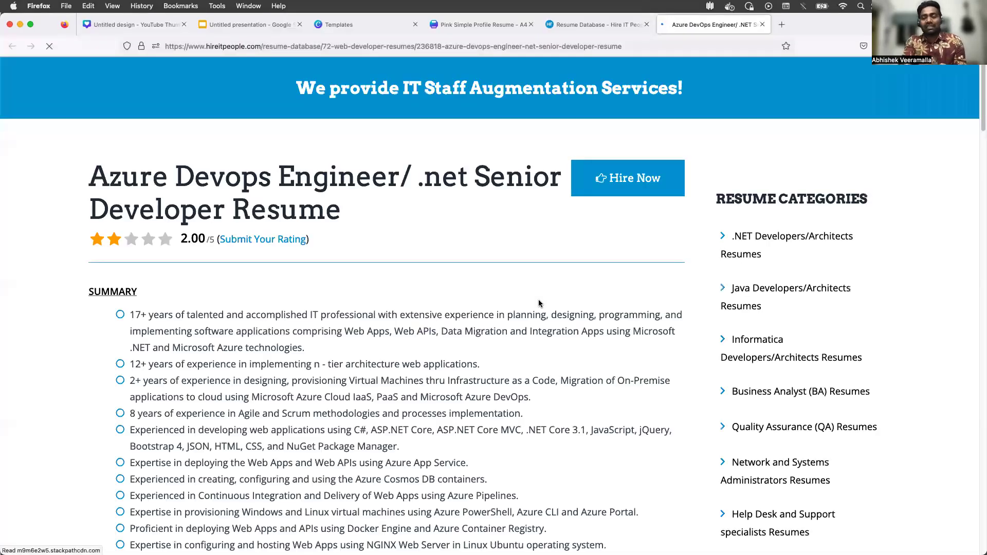
Read through the sample resume's Summary, Technical Skills and Professional Experience responsibilities, dismissing the hiring pop-up on the way.
scroll(540, 301, down, 3)
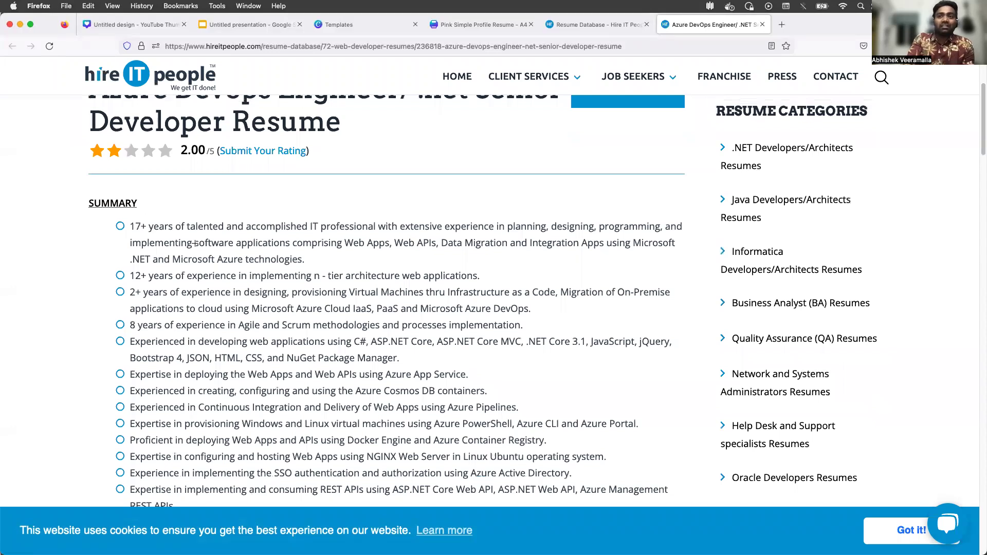
scroll(190, 267, down, 2)
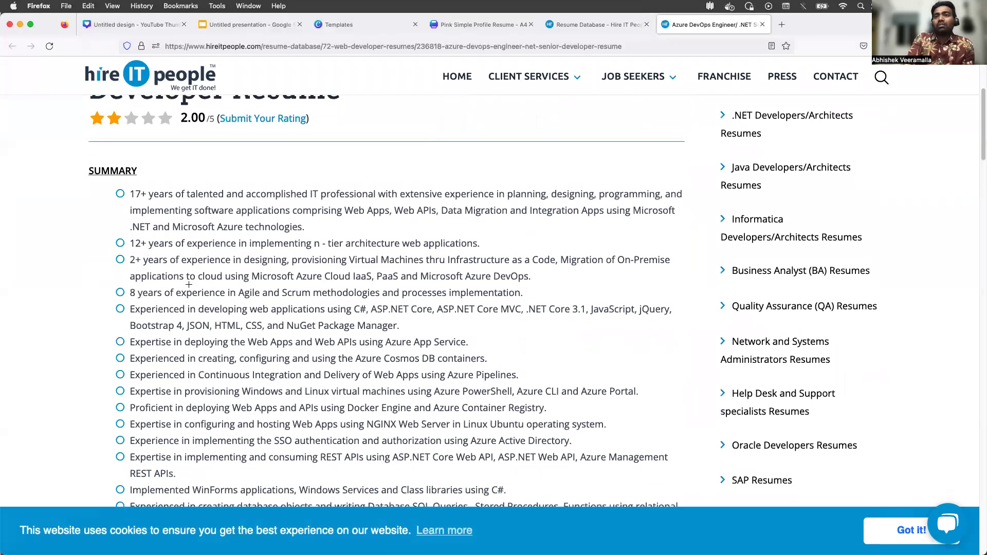
scroll(189, 284, down, 5)
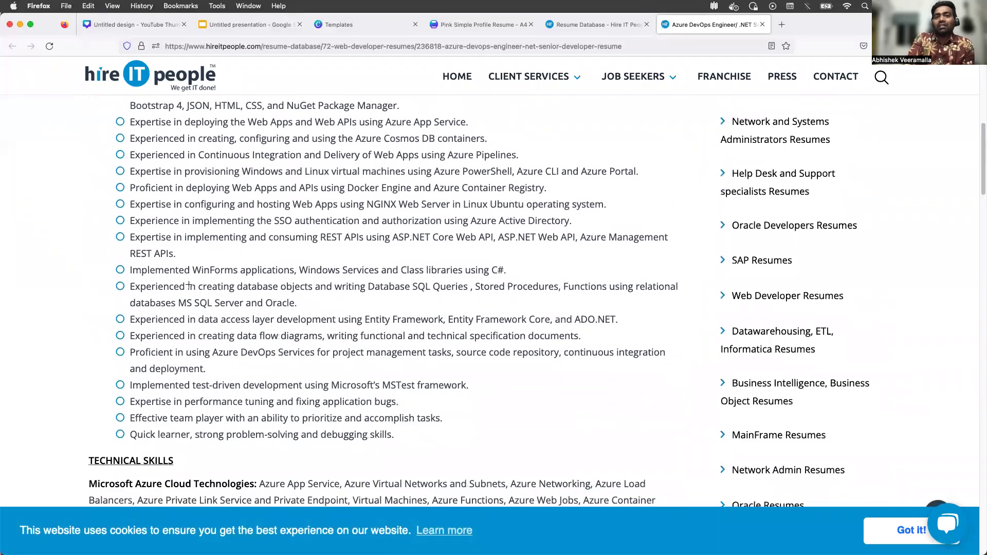
scroll(189, 286, down, 10)
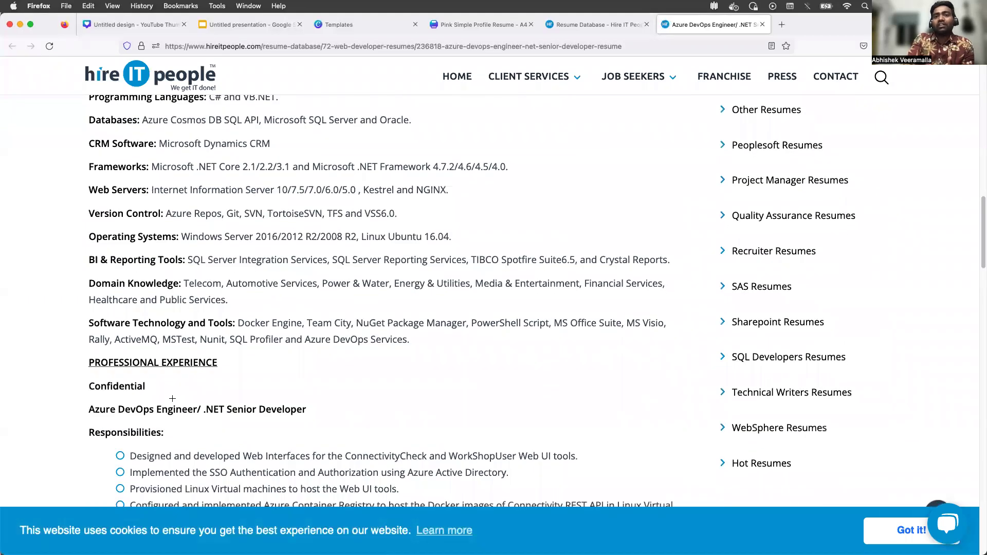
scroll(173, 399, down, 4)
scroll(175, 391, down, 1)
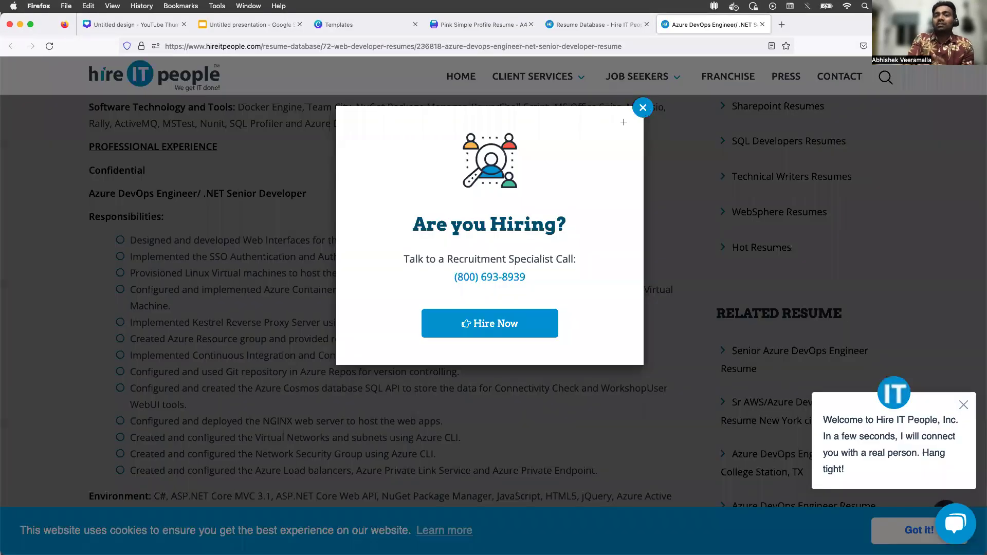
click(274, 306)
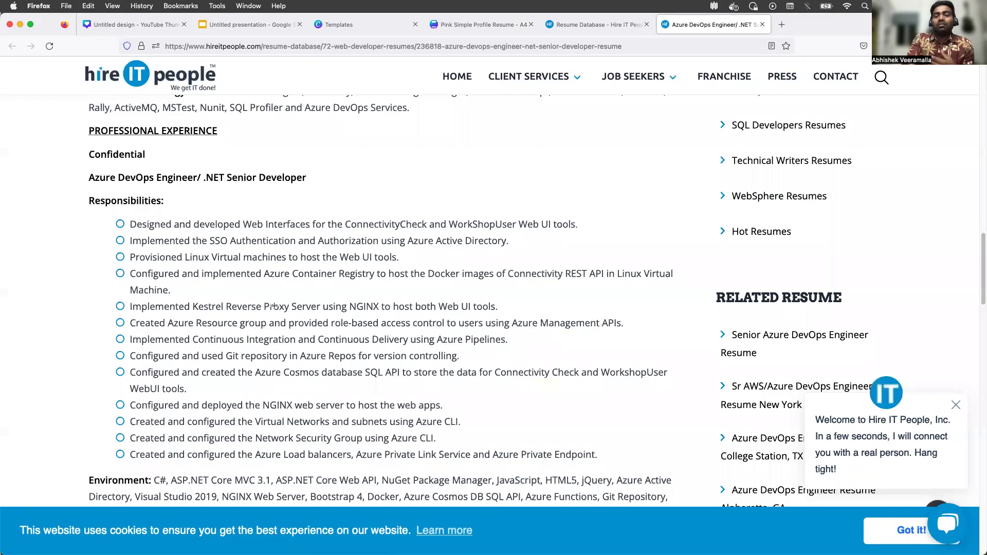
scroll(274, 306, down, 1)
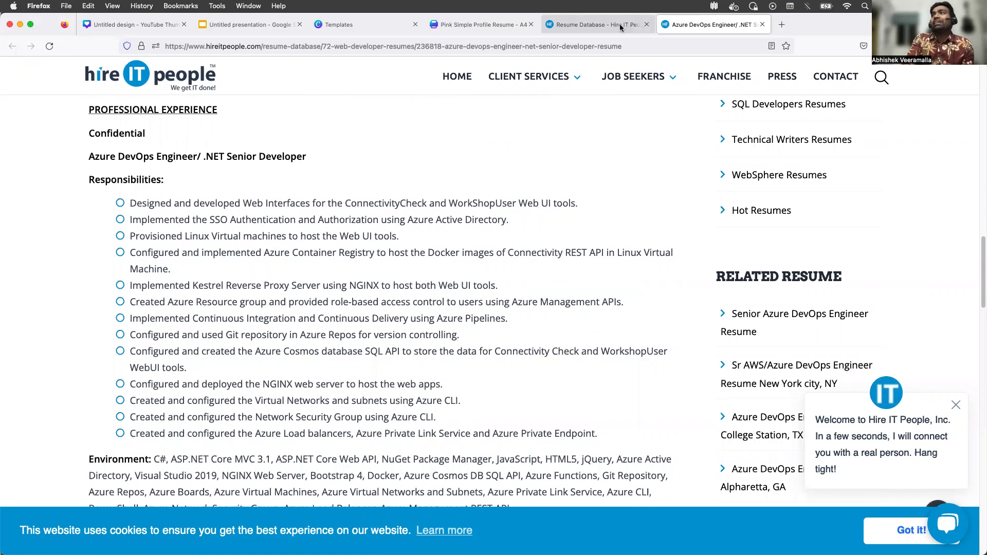
Return to the Resume Database results, refine the search to "devops 5 year" and look over the listed resumes.
click(596, 24)
scroll(393, 165, up, 5)
scroll(394, 165, down, 1)
click(178, 250)
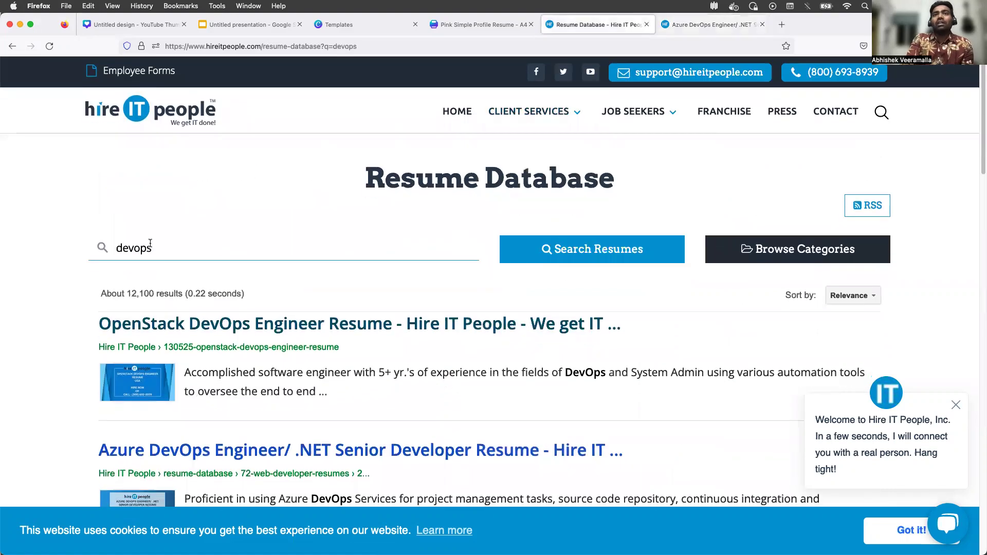
text(5 year)
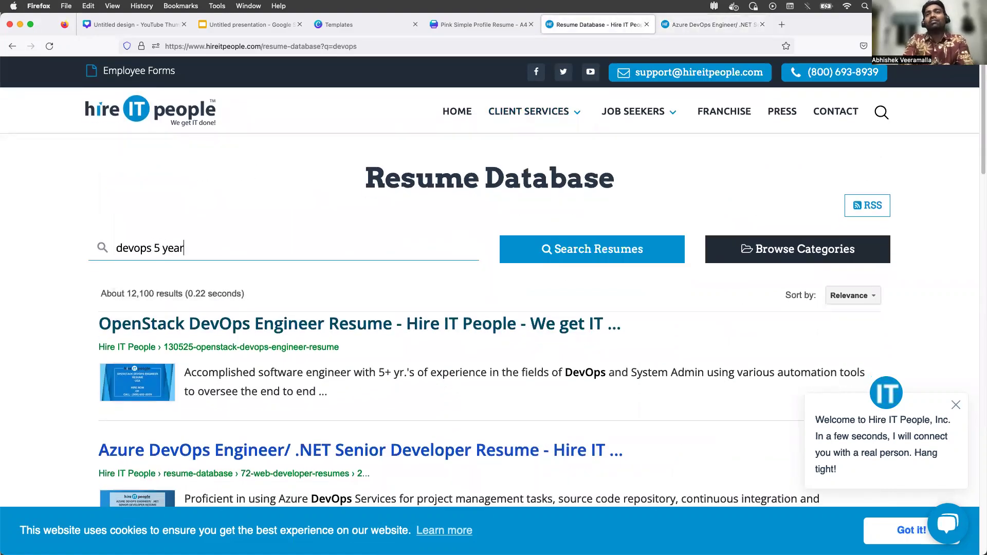
key(Return)
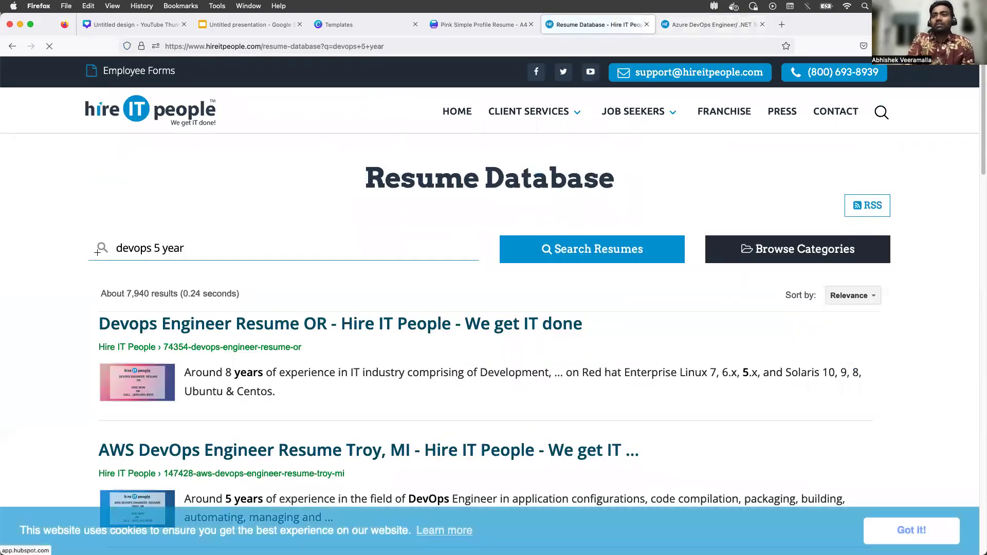
scroll(187, 327, down, 1)
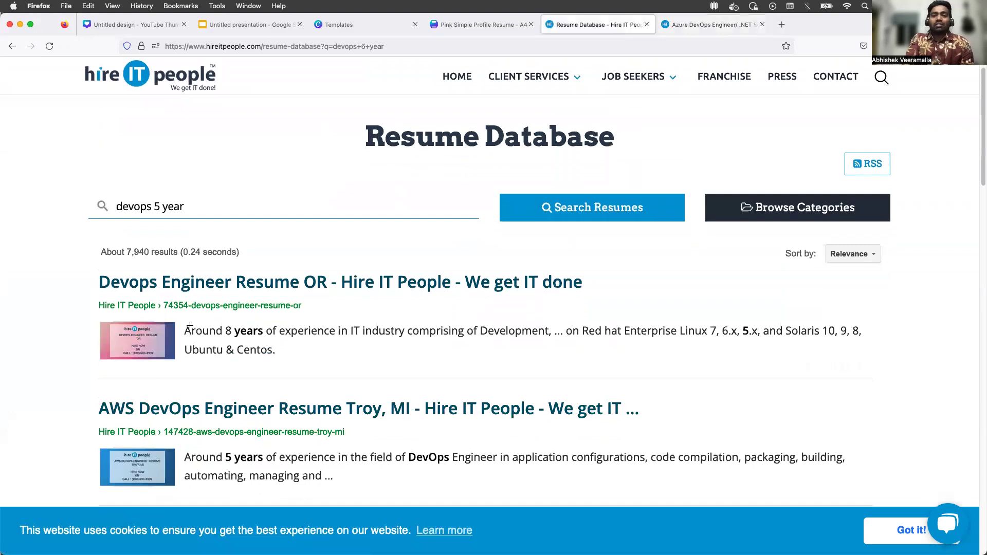
scroll(214, 429, down, 2)
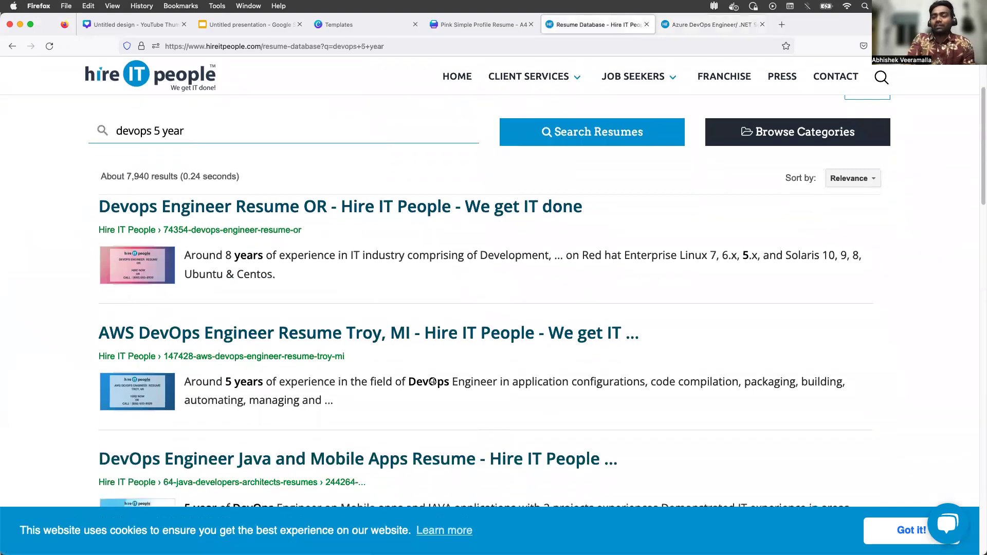
Open the AWS DevOps Engineer Resume Troy, MI search result in a new tab and switch to it.
right_click(207, 331)
key(Escape)
super+click(226, 332)
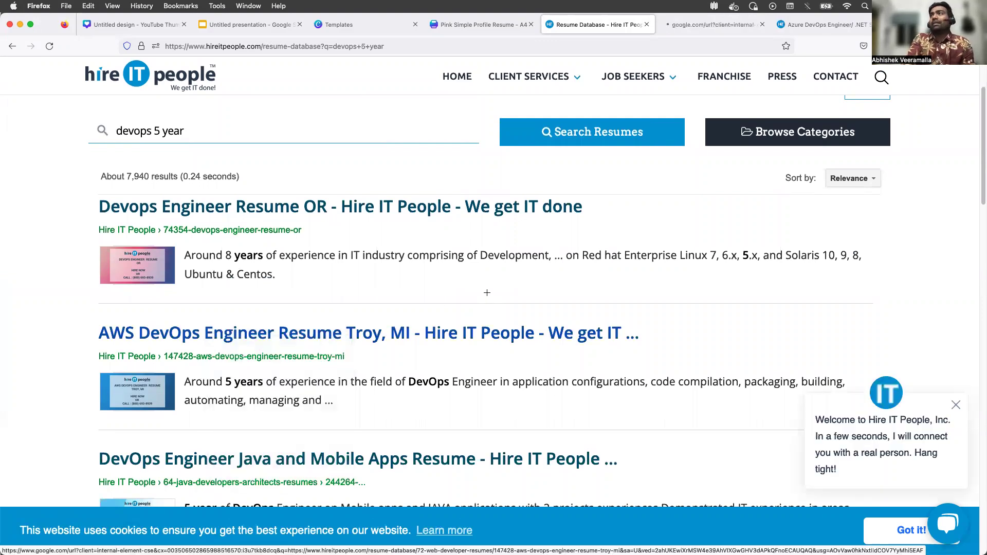
click(708, 24)
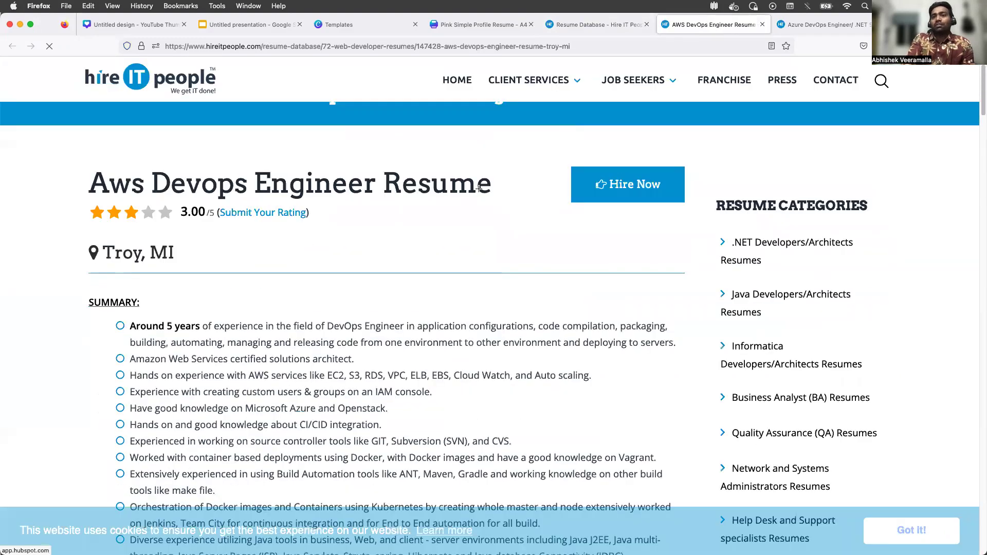
Read the Troy resume's Summary, Technical Skills and AWS DevOps Engineer responsibilities, dismissing the hiring pop-up on the way.
scroll(479, 188, down, 6)
scroll(479, 188, down, 4)
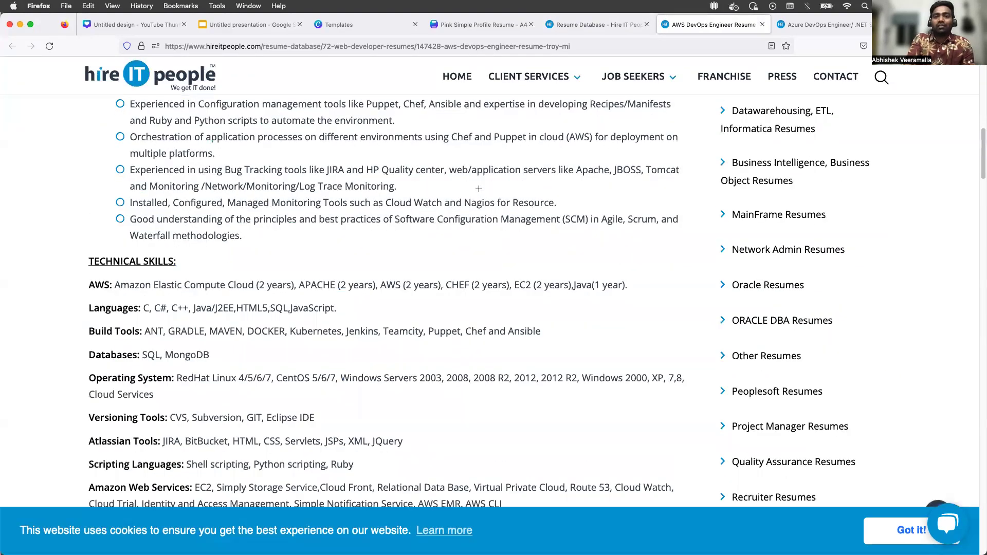
scroll(479, 188, down, 6)
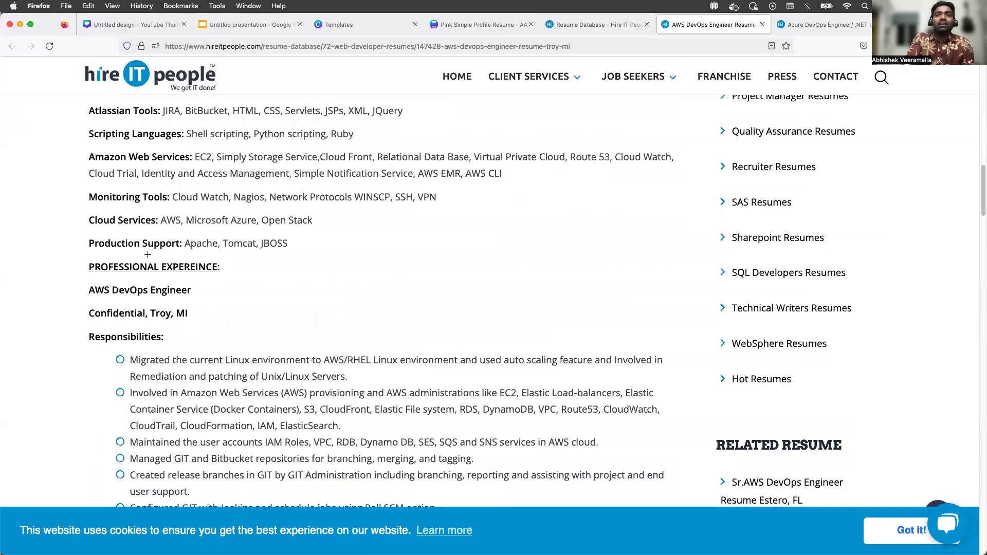
scroll(148, 255, down, 1)
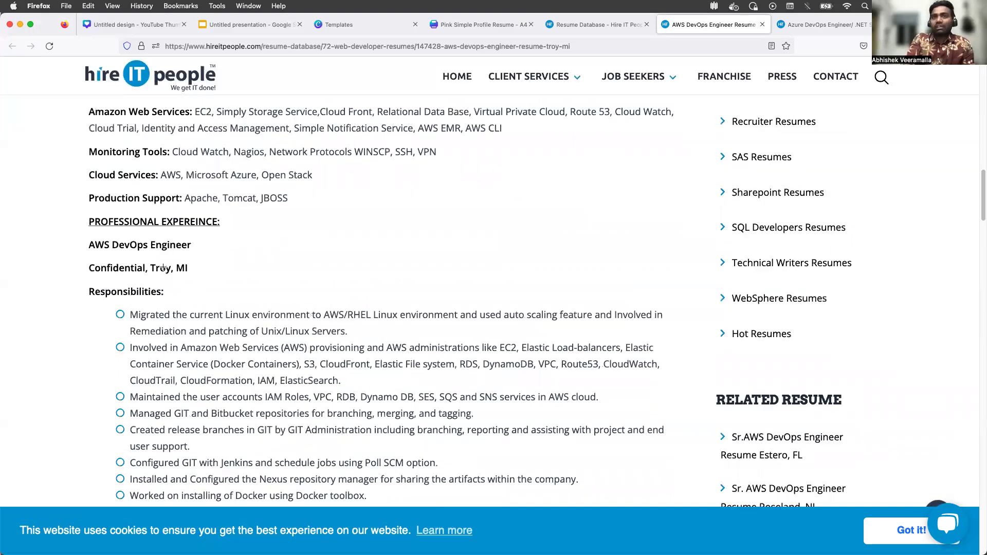
scroll(163, 265, down, 2)
scroll(238, 264, down, 1)
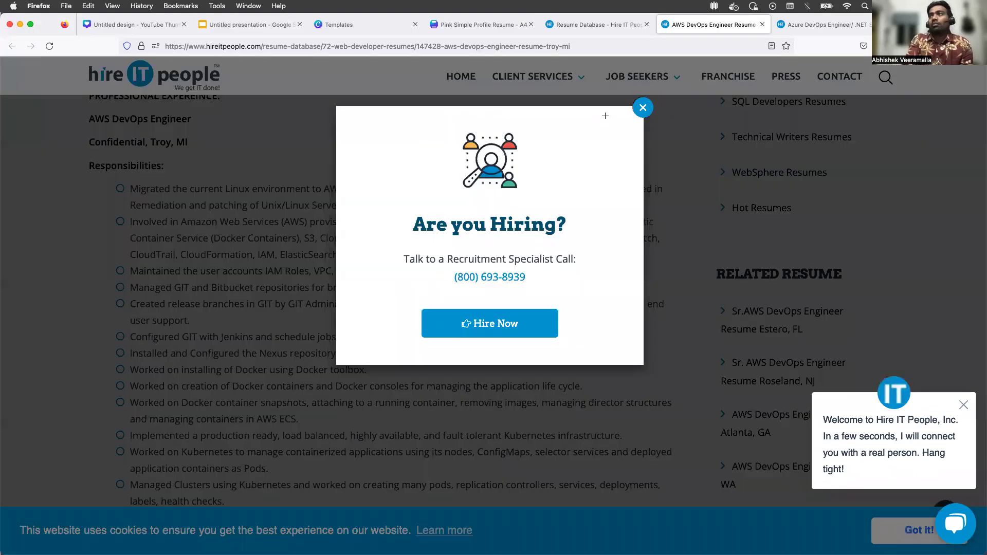
click(643, 94)
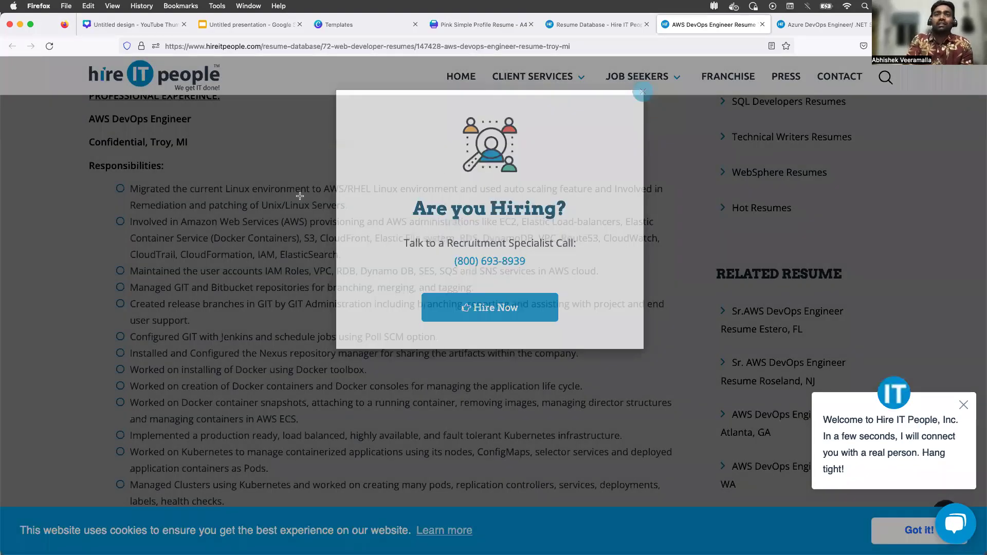
scroll(216, 257, up, 3)
scroll(216, 258, down, 1)
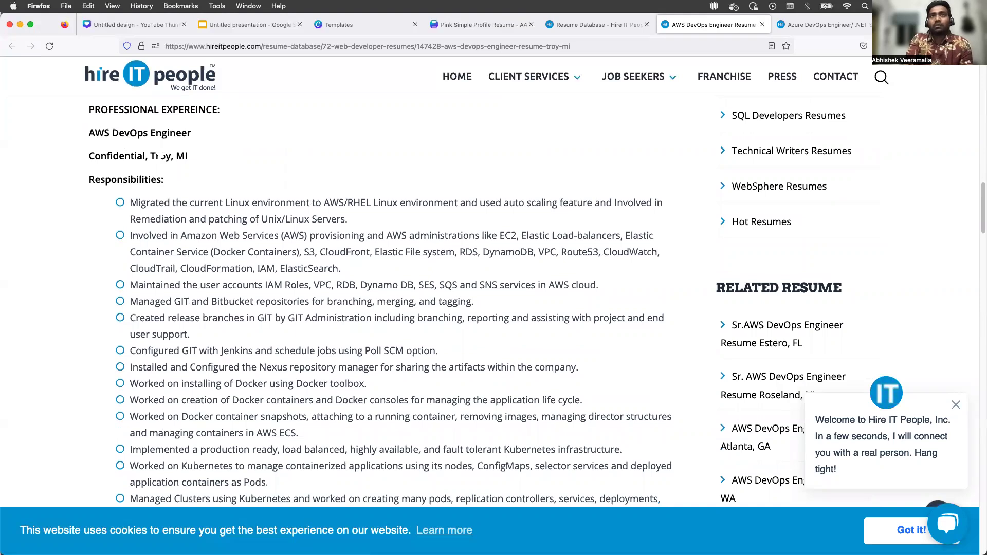
scroll(262, 322, down, 1)
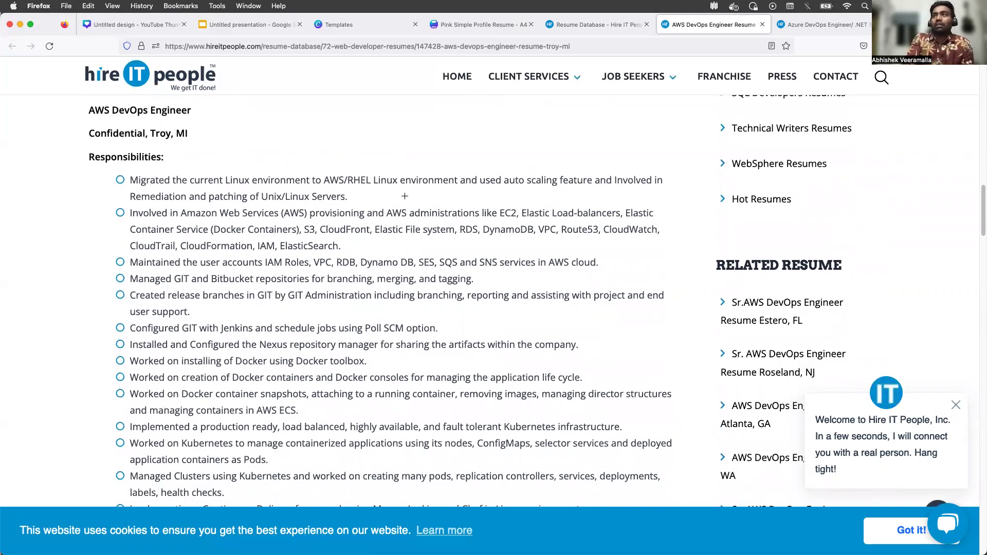
scroll(191, 204, down, 1)
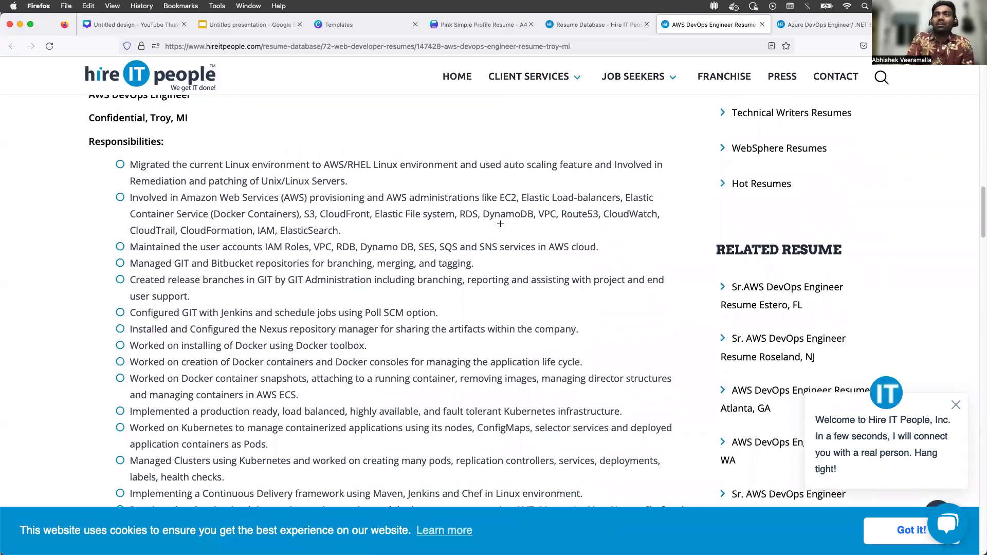
scroll(496, 252, down, 1)
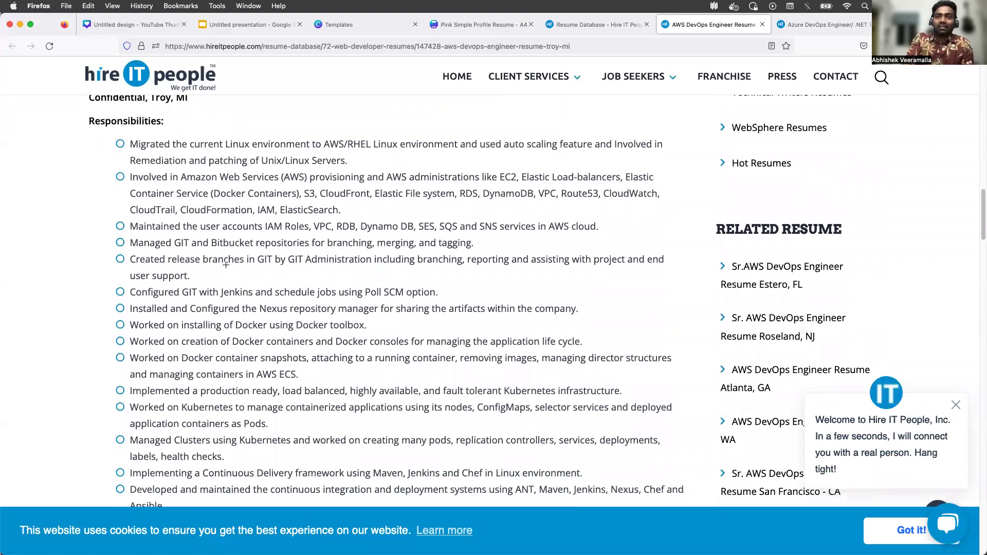
scroll(222, 261, down, 2)
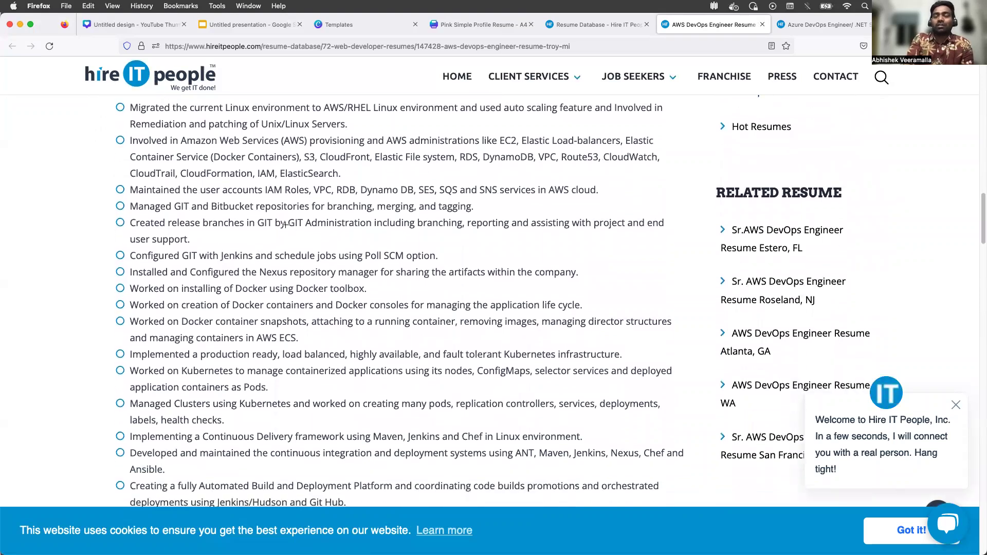
Skim the whole resume again from its Summary through the Cloud/DevOps Engineer role's responsibilities to judge its level of detail.
scroll(321, 224, down, 15)
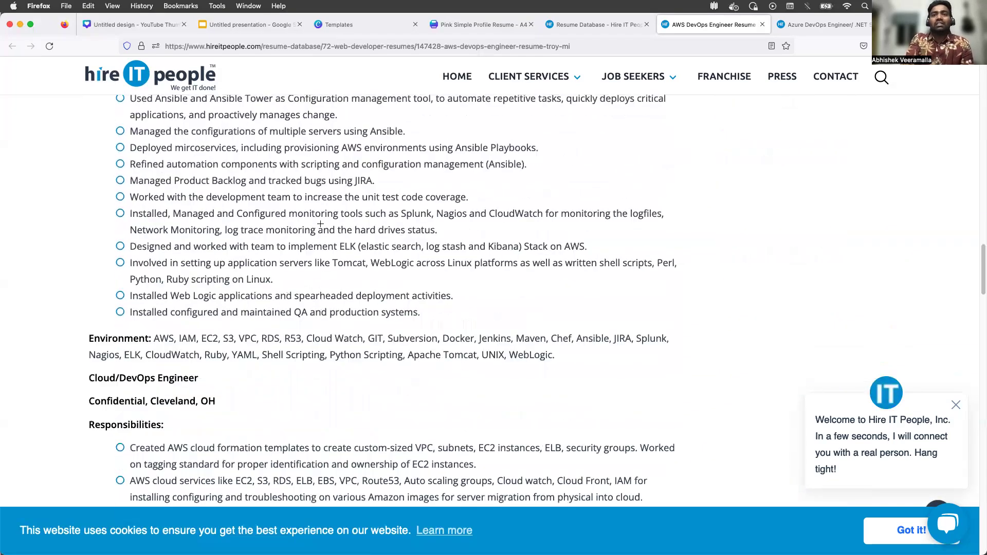
scroll(320, 224, up, 10)
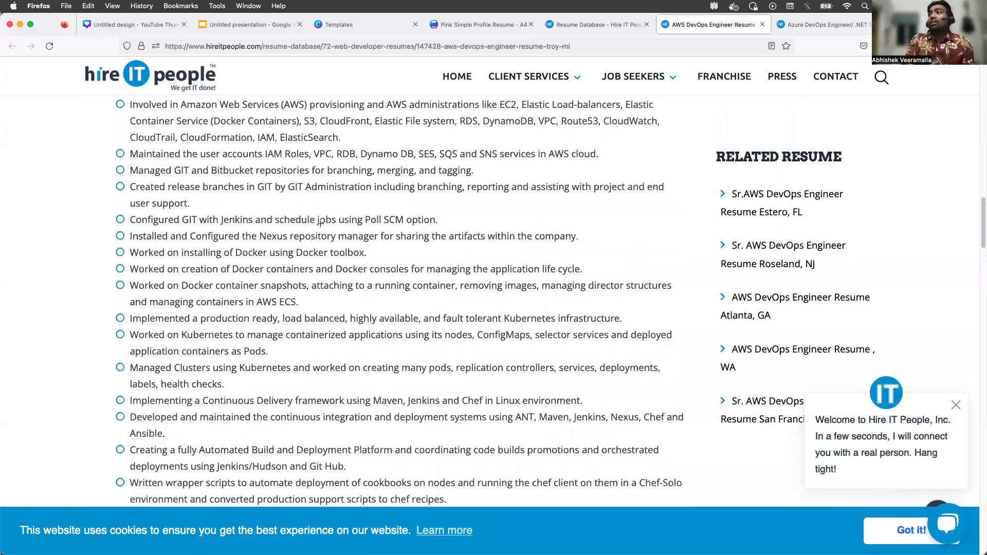
scroll(320, 224, up, 10)
scroll(321, 224, up, 5)
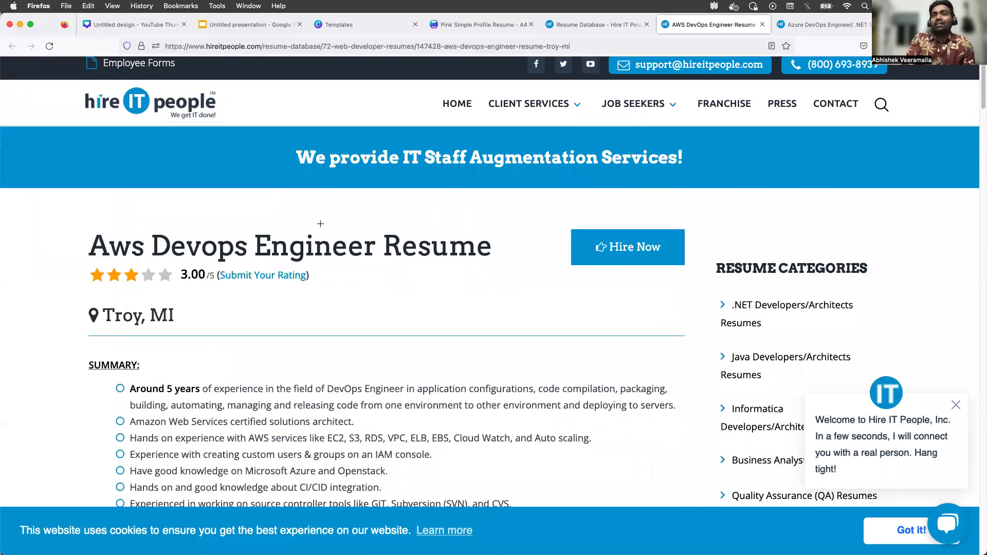
scroll(321, 224, down, 3)
scroll(320, 224, down, 5)
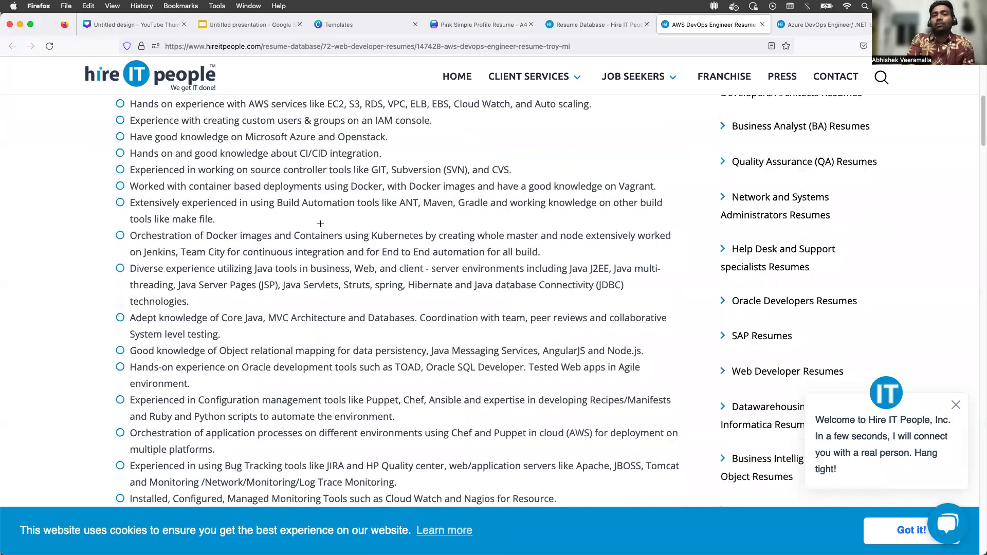
scroll(320, 224, down, 20)
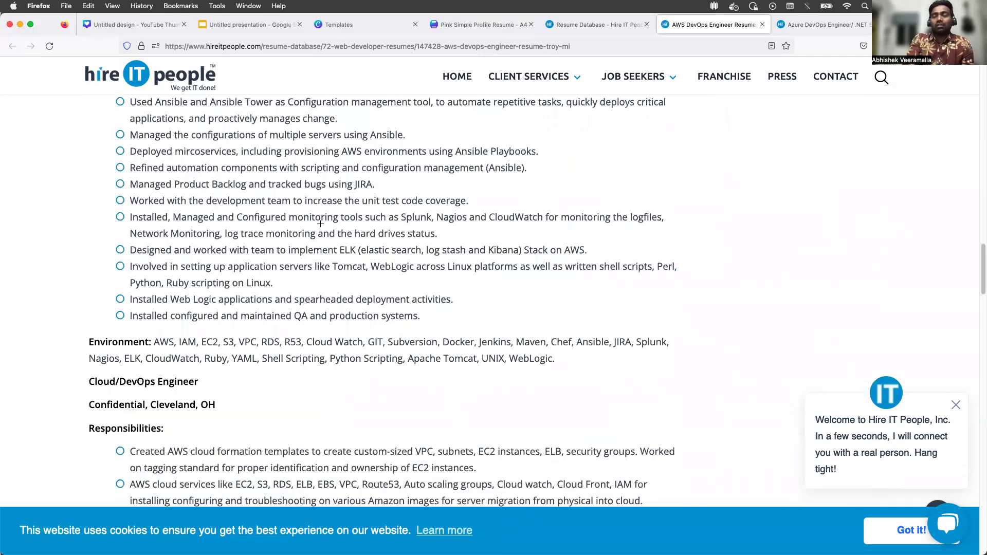
scroll(320, 225, down, 7)
scroll(321, 224, down, 1)
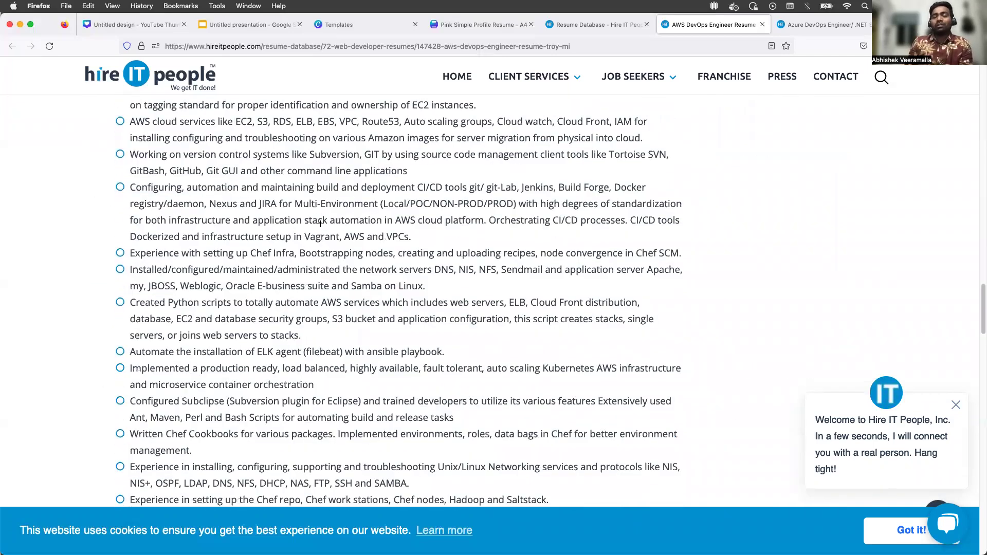
scroll(321, 224, down, 4)
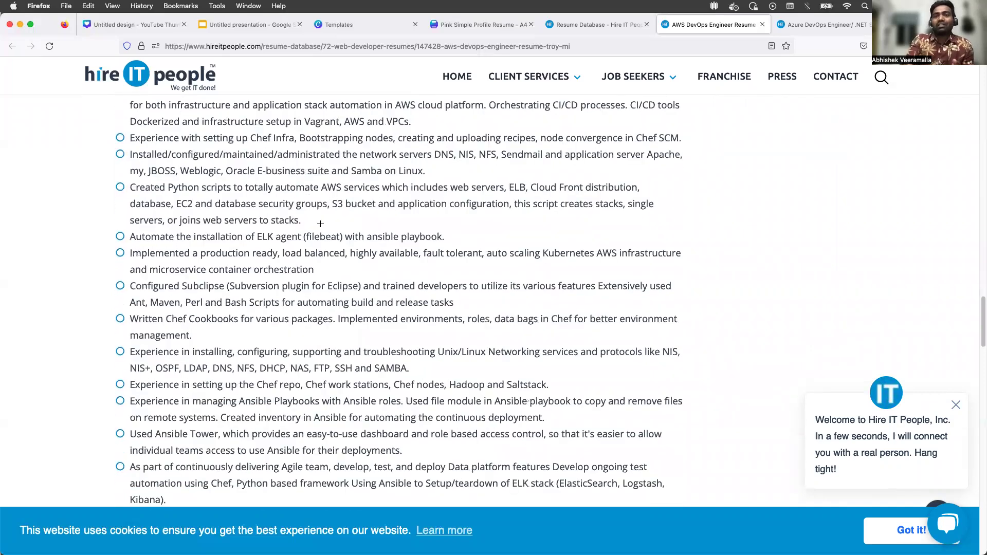
scroll(250, 176, down, 3)
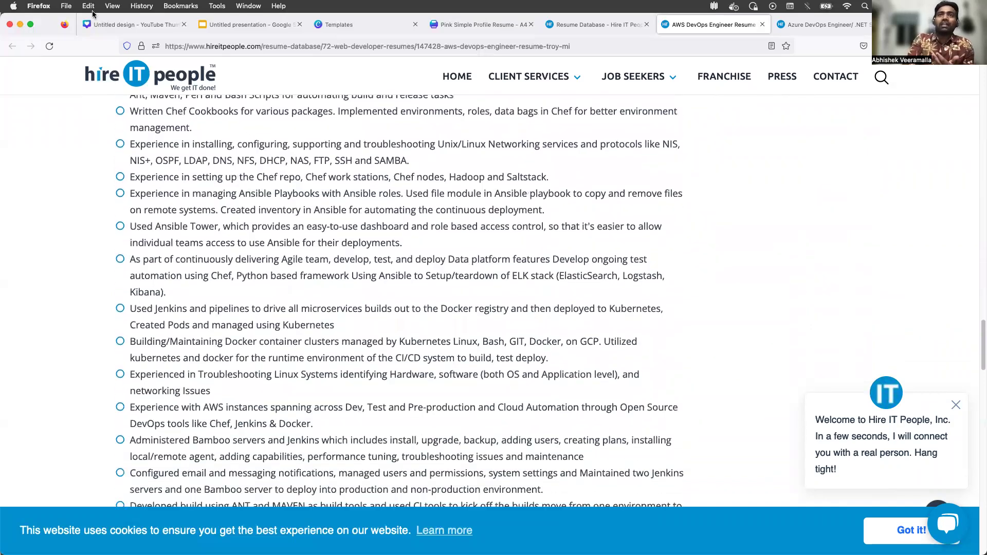
Return to the "devops 5 year" results, open the DevOps Engineer Java and Mobile Apps Resume in a new tab and view its summary and technical skills.
click(594, 24)
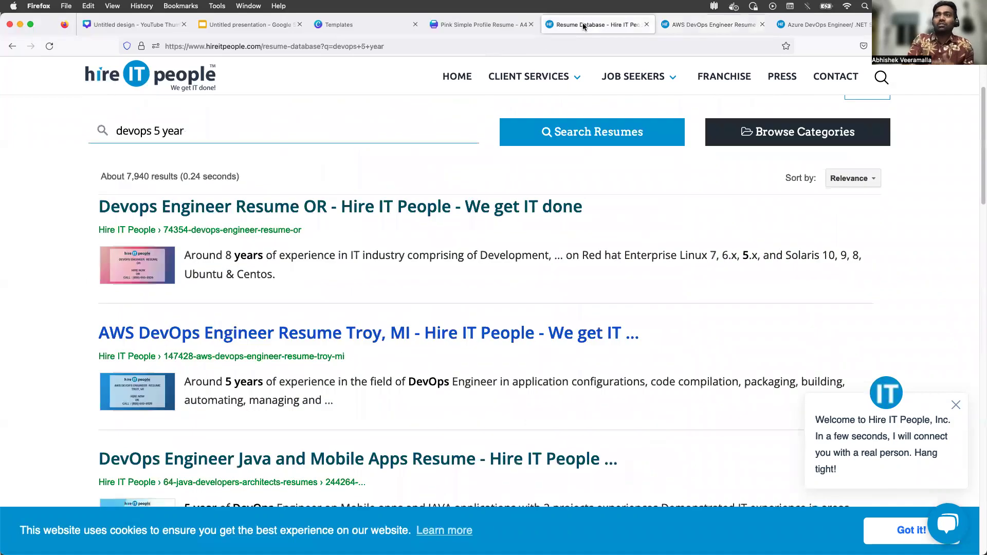
scroll(454, 246, down, 1)
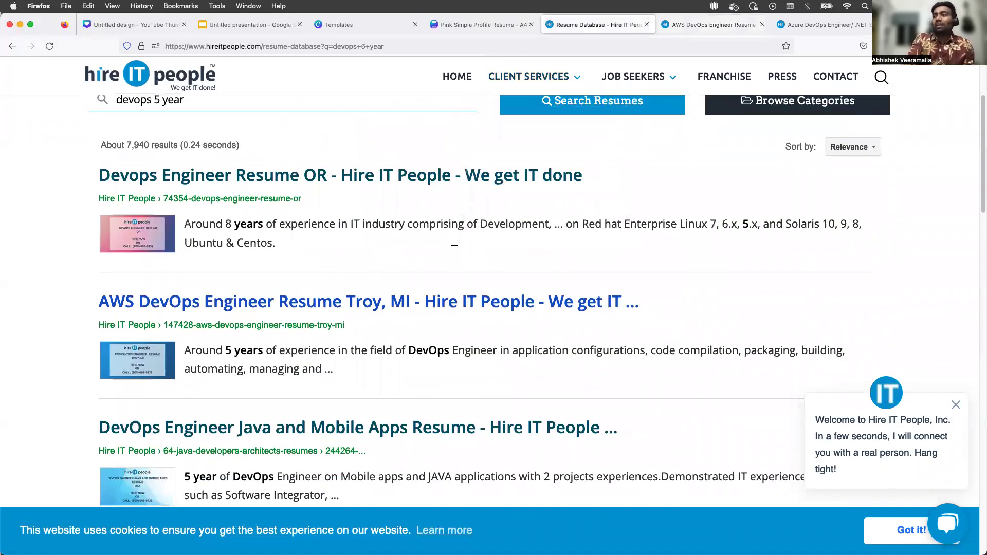
scroll(367, 316, down, 5)
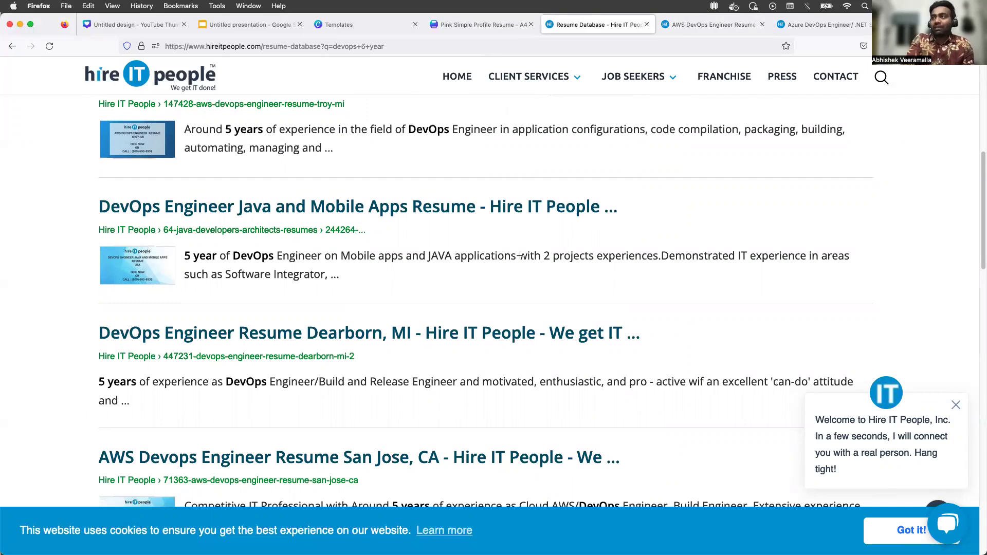
scroll(520, 256, down, 1)
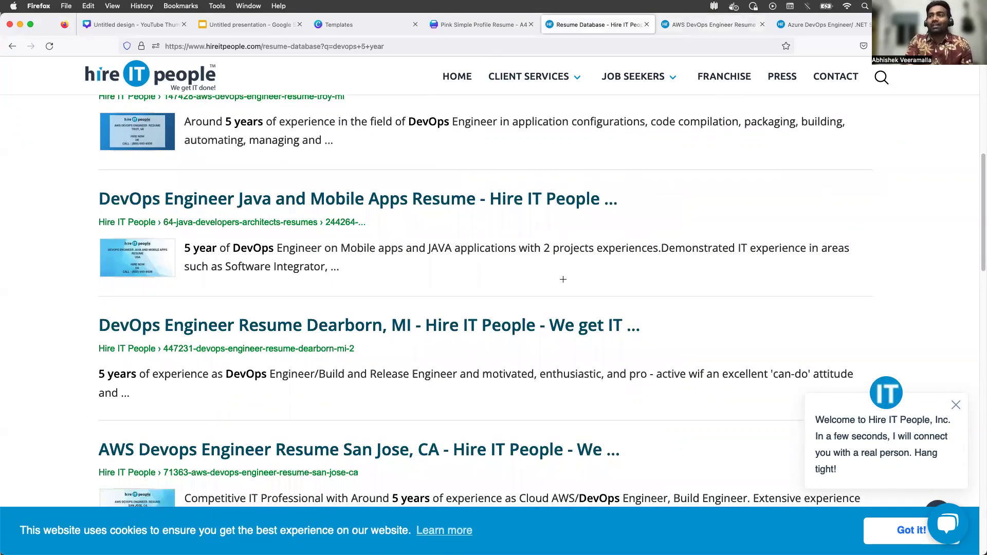
right_click(417, 197)
click(436, 202)
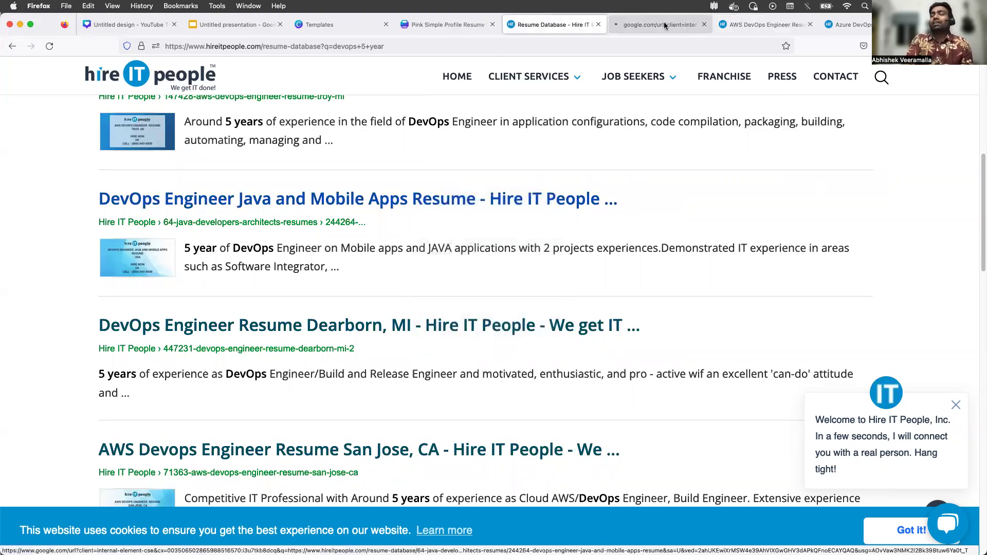
click(664, 22)
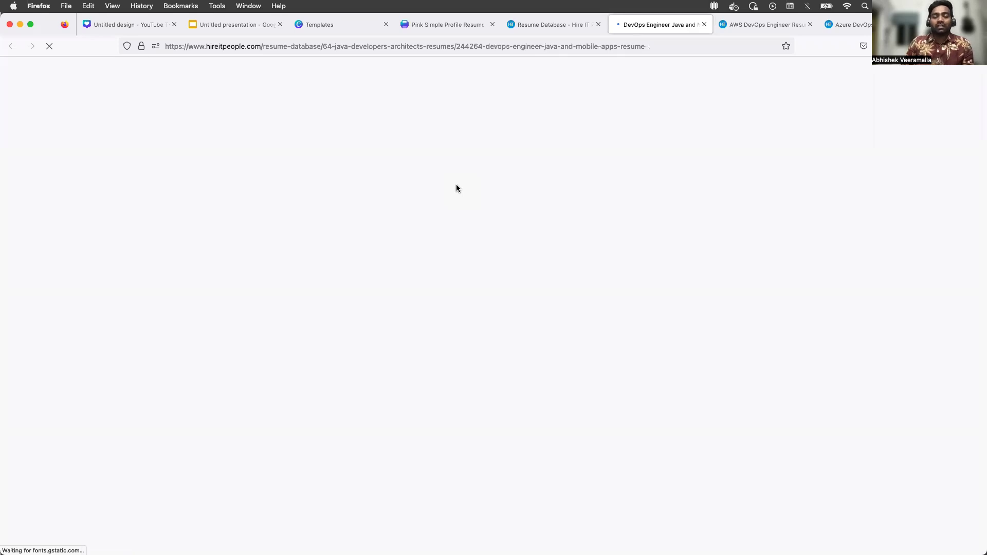
scroll(456, 185, down, 5)
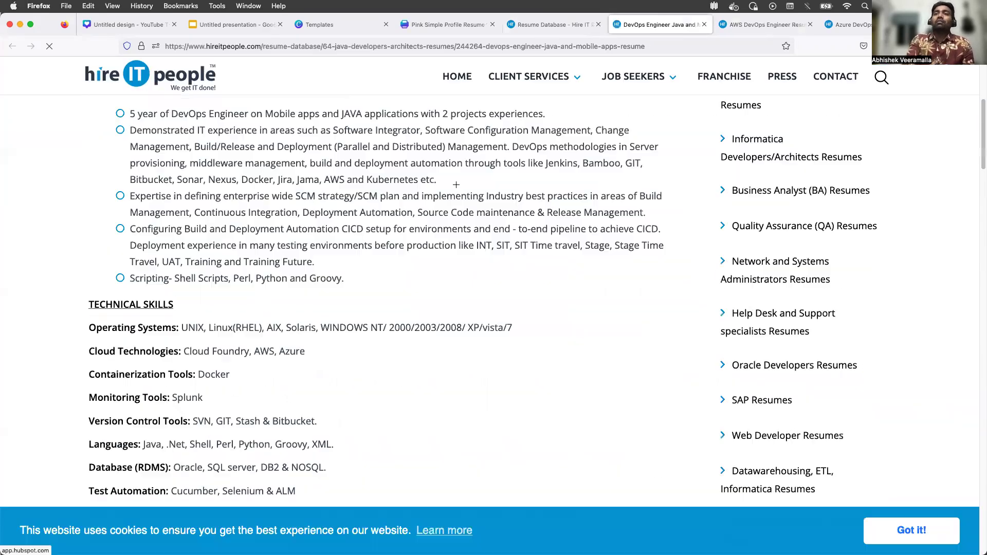
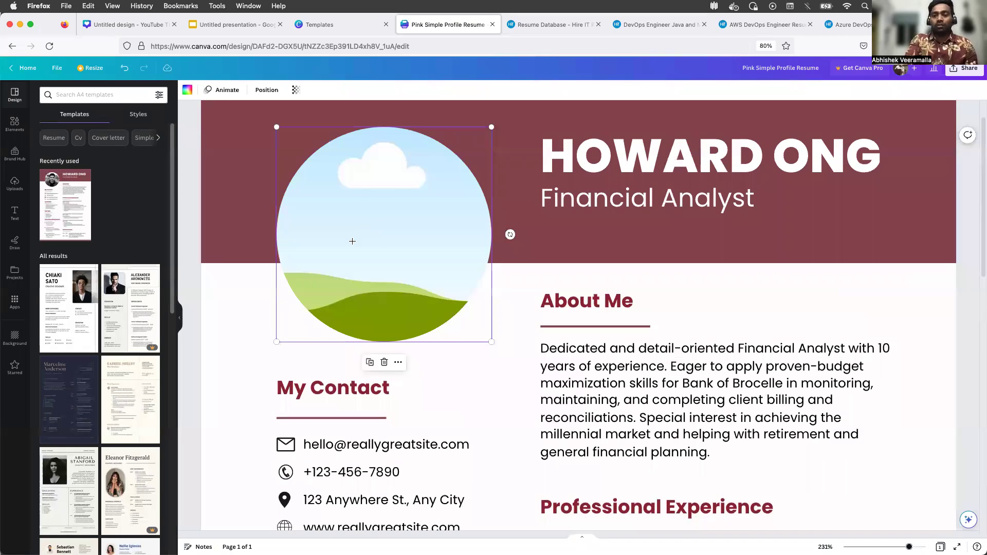
Find the uploaded portrait photo with the plaid shirt and place it in the resume template's circular picture frame.
click(14, 183)
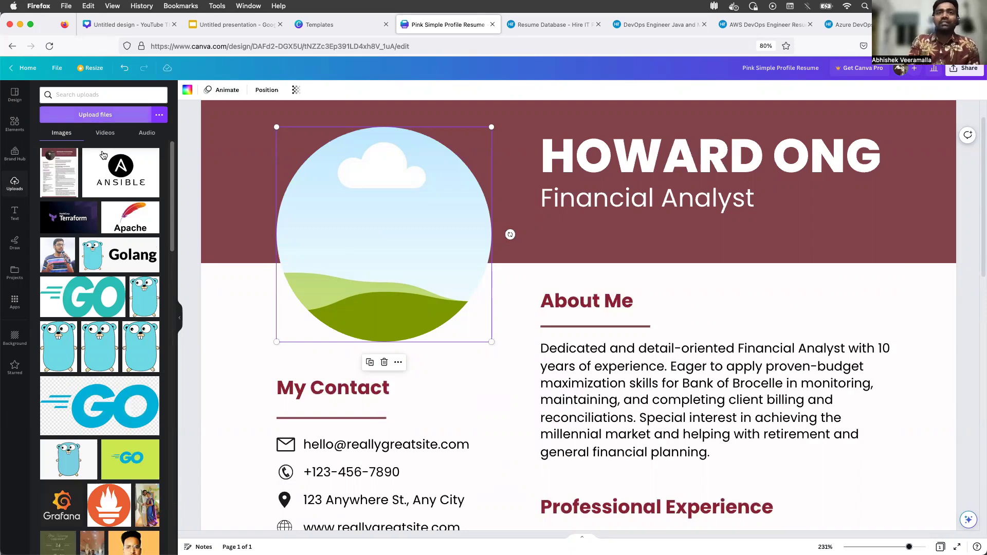
scroll(93, 284, down, 5)
scroll(93, 284, down, 12)
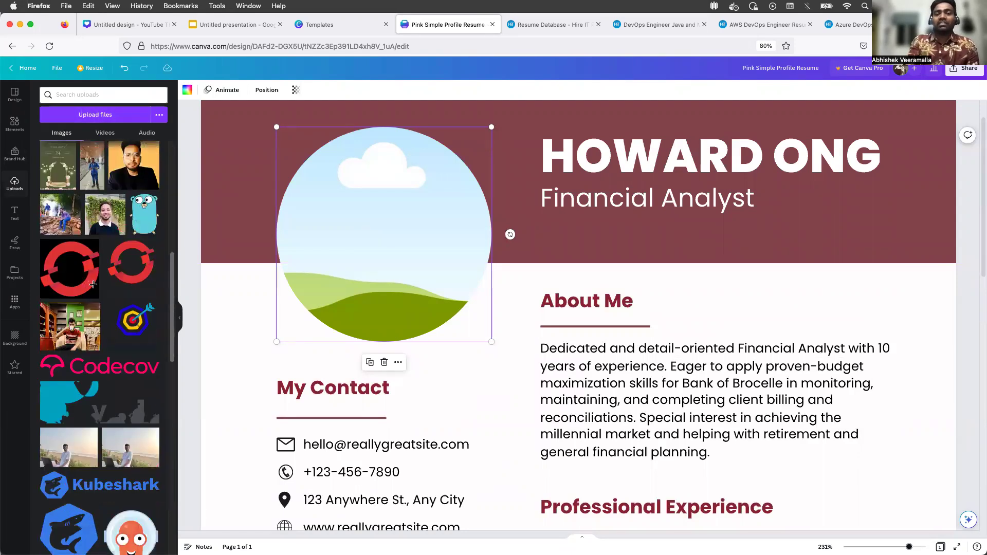
scroll(93, 287, down, 10)
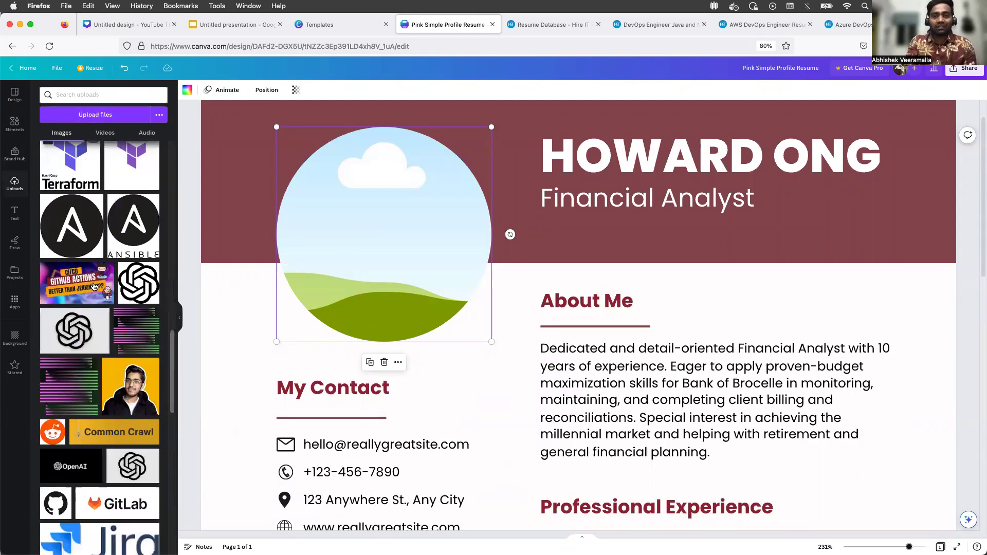
mouse_move(123, 424)
scroll(122, 424, down, 6)
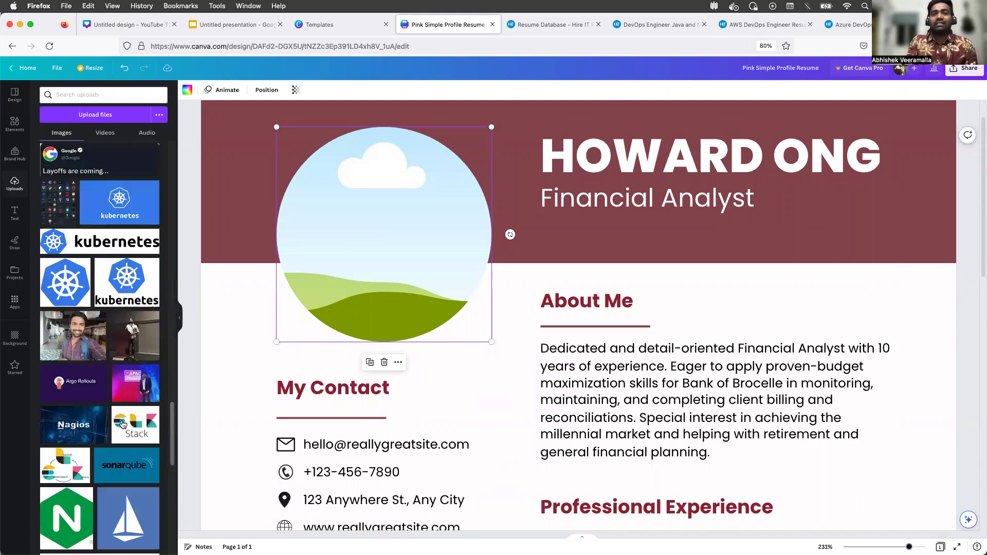
click(92, 342)
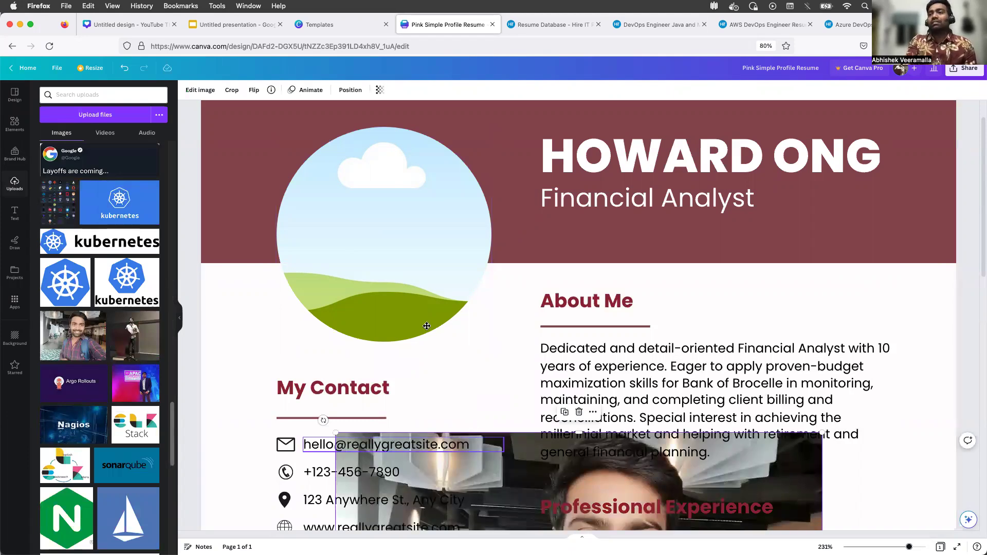
drag(427, 326, 427, 327)
click(247, 308)
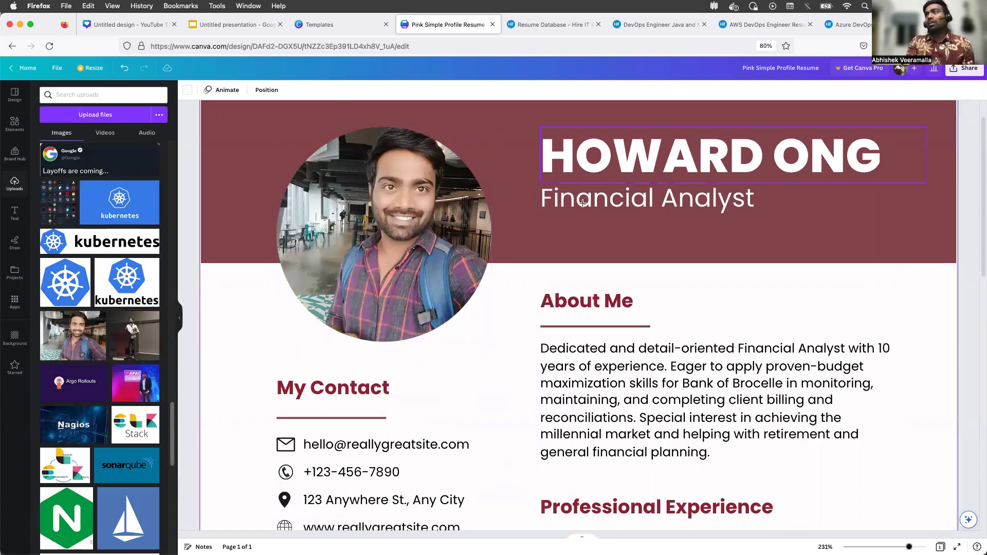
Replace the placeholder name in the resume's header banner with the resume owner's first name.
click(725, 177)
key(super+a)
key(BackSpace)
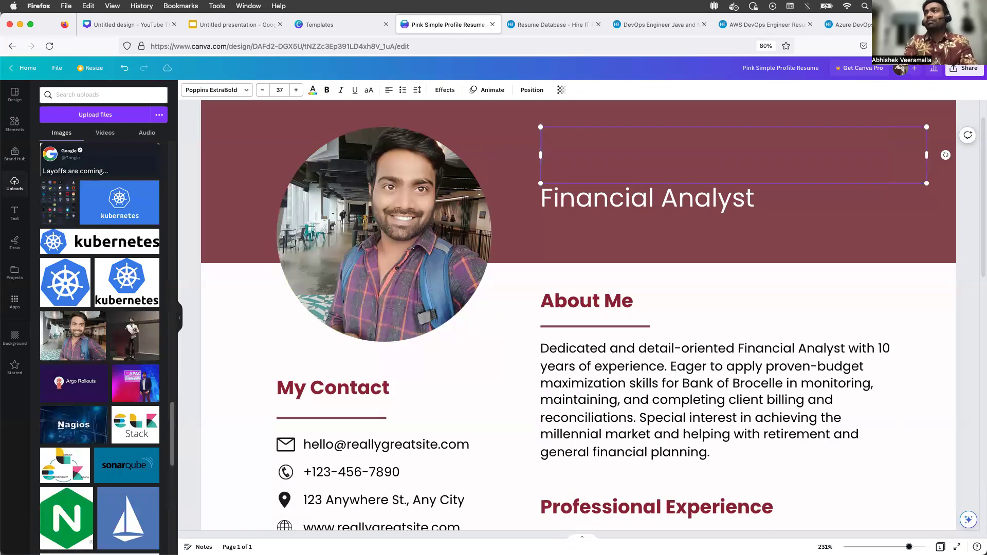
text(Abhishek)
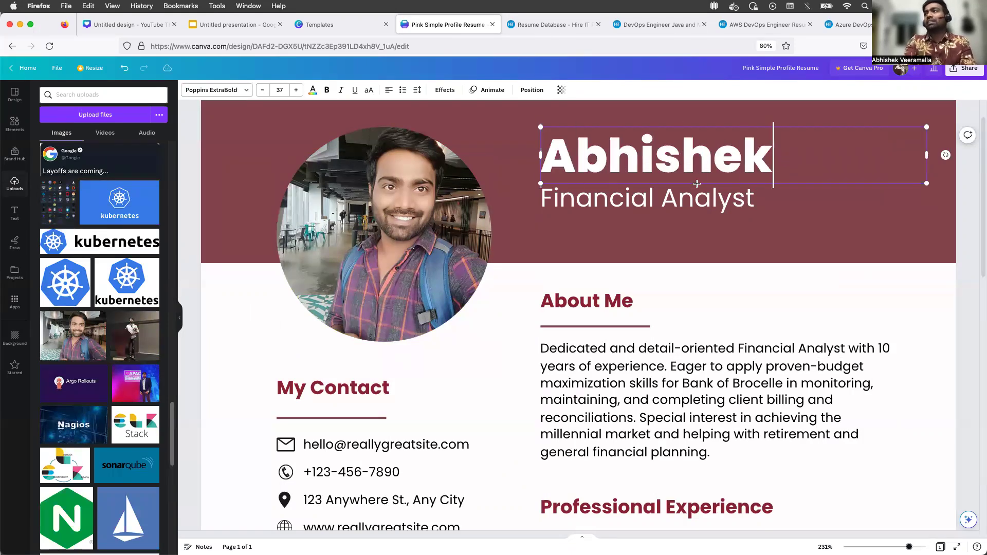
Change the job title beneath the name in the header banner to "DEVOPS ENGINEER".
click(692, 200)
key(super+a)
text(DEv)
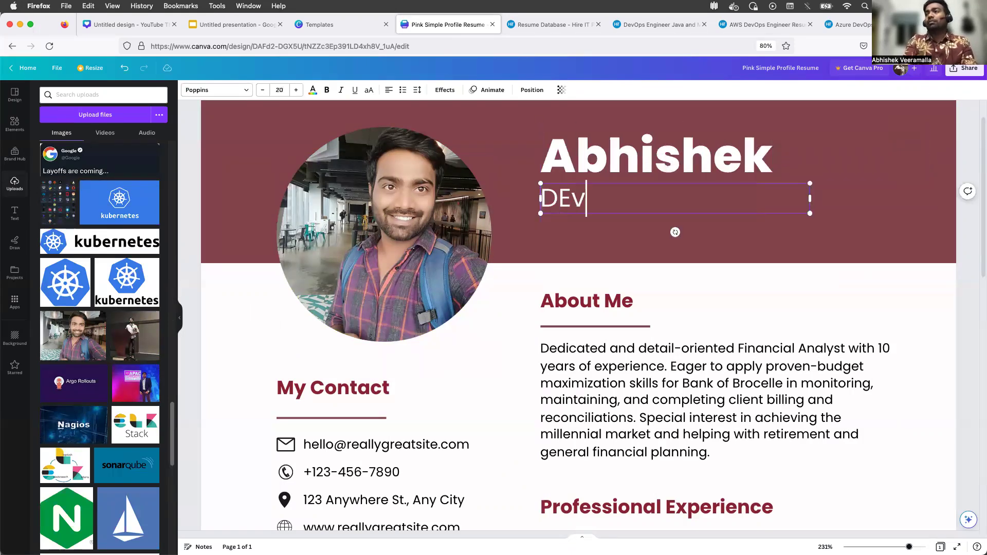
key(BackSpace)
text(VP)
key(BackSpace)
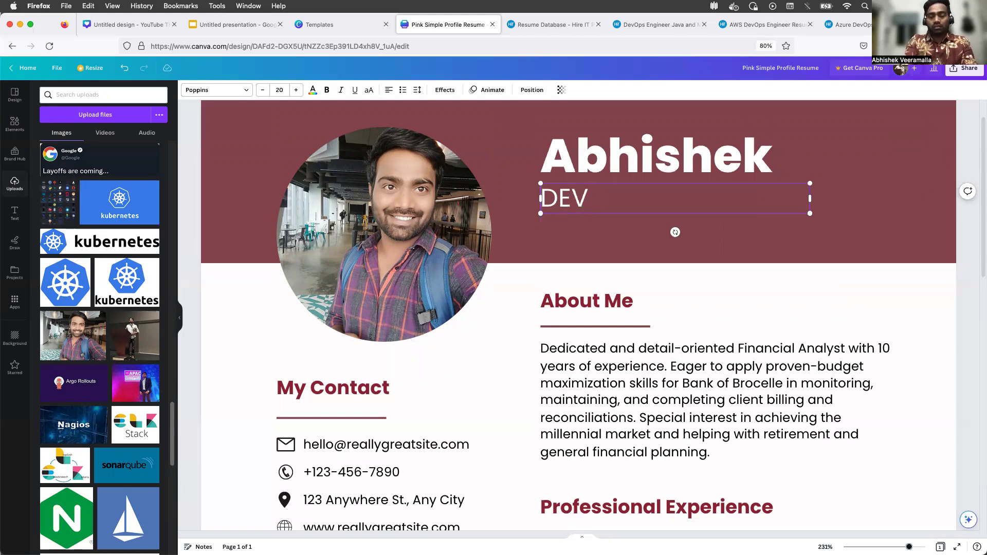
text(OPS ENGINE)
text(R)
key(BackSpace)
text(RR)
key(BackSpace)
key(BackSpace)
text(ER)
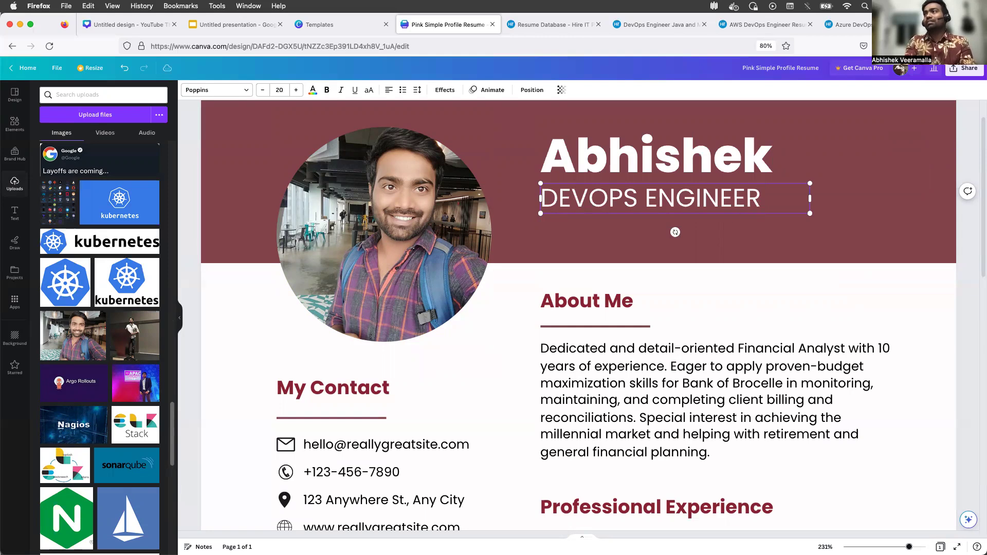
click(760, 292)
scroll(759, 294, down, 3)
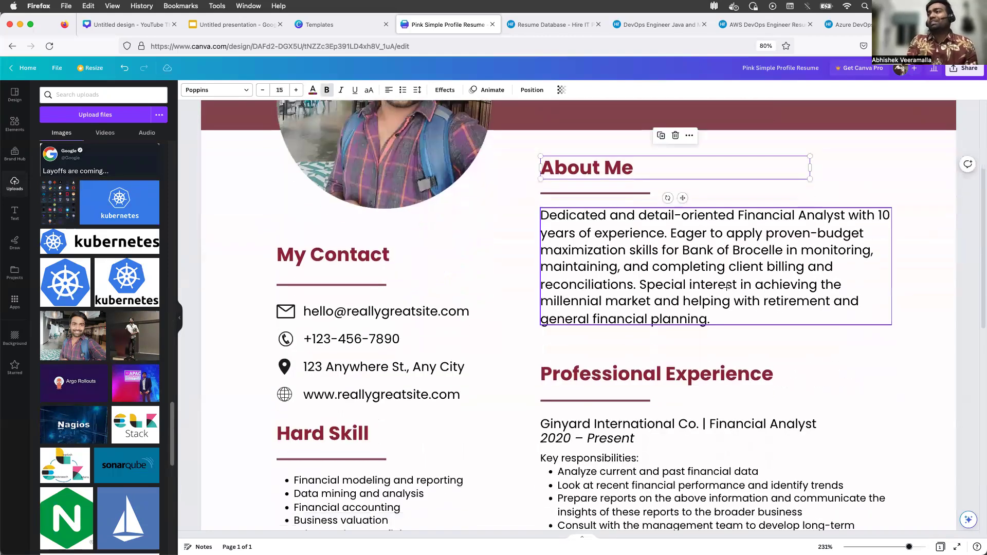
click(716, 314)
drag(624, 253, 537, 194)
key(ctrl+z)
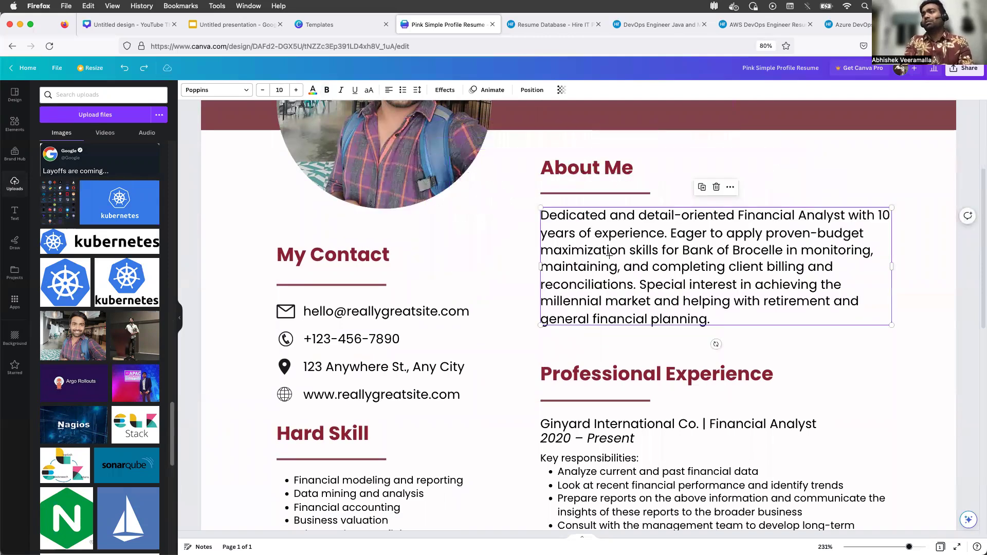
Clear the placeholder About Me paragraph and begin its replacement with "DevOps Engineer who aims at".
double_click(609, 255)
key(super+a)
key(BackSpace)
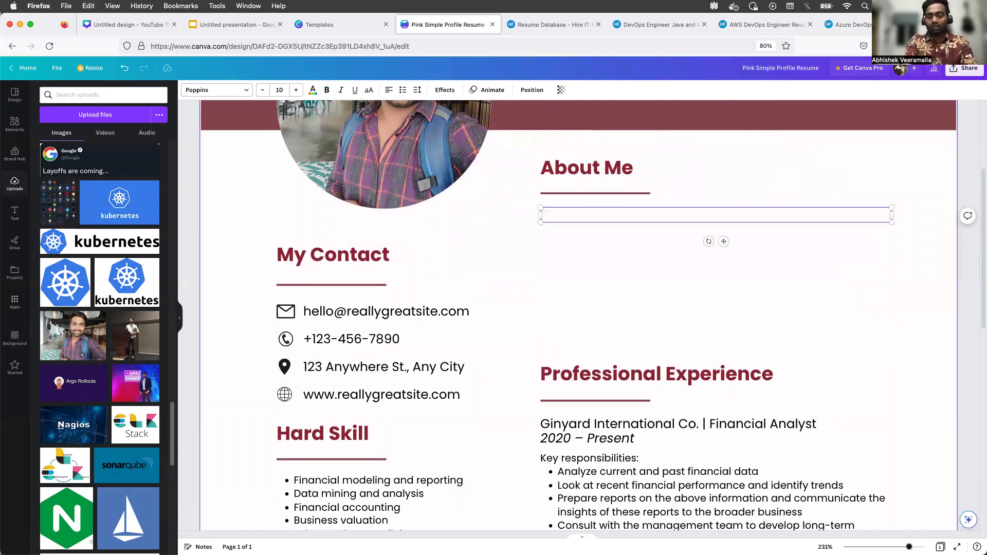
text(Ap)
key(BackSpace)
key(BackSpace)
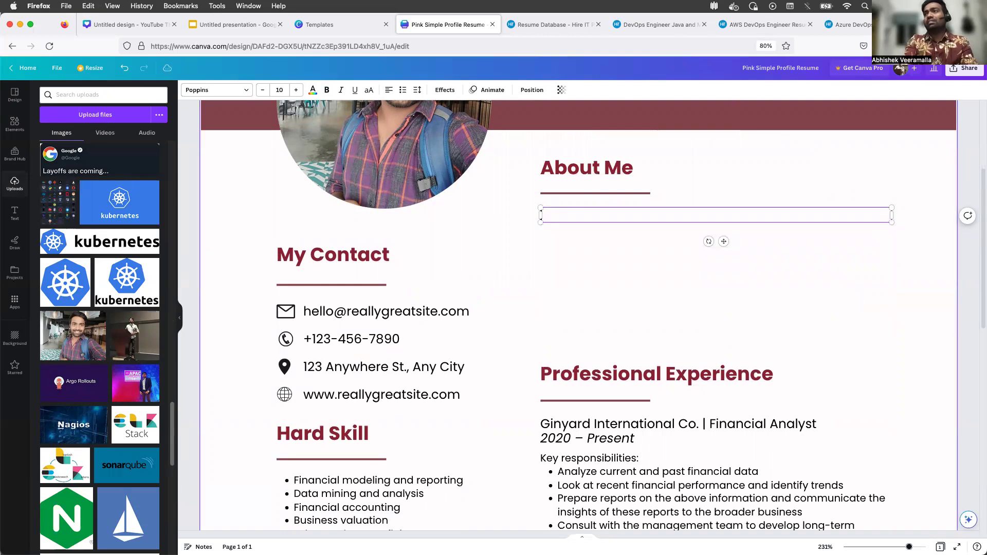
text(Dev)
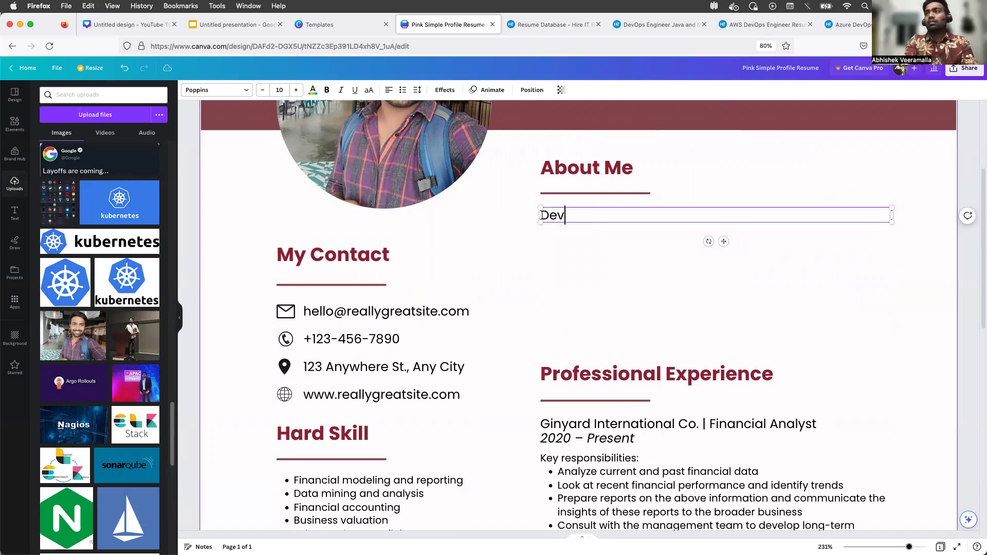
text(Ops Engine)
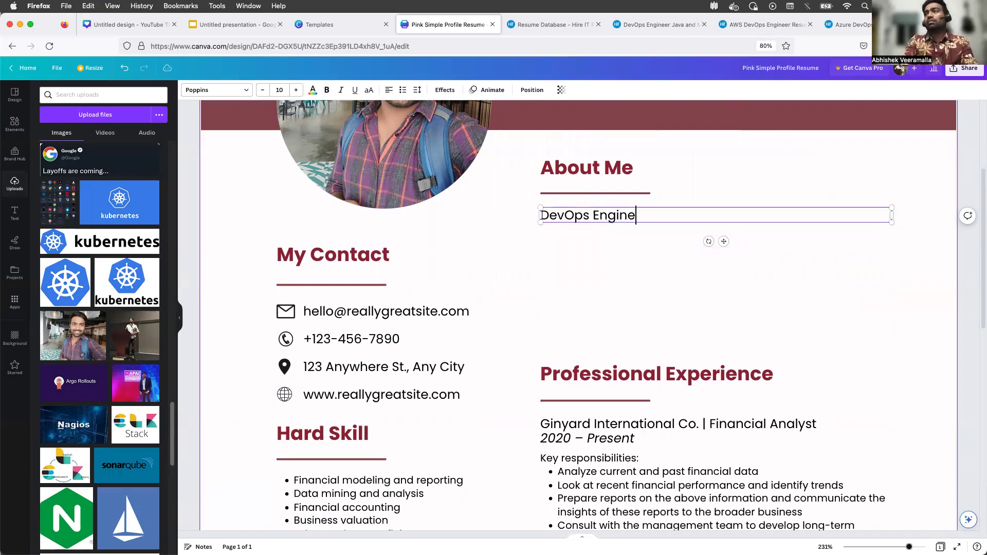
text(er who aims as)
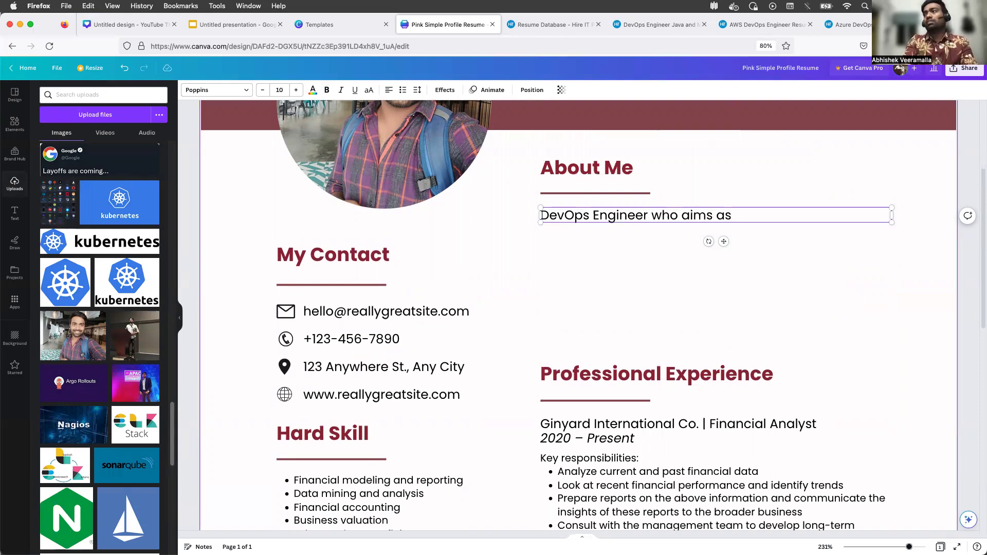
key(BackSpace)
text(t automa)
key(BackSpace)
key(BackSpace)
key(BackSpace)
key(BackSpace)
key(BackSpace)
key(BackSpace)
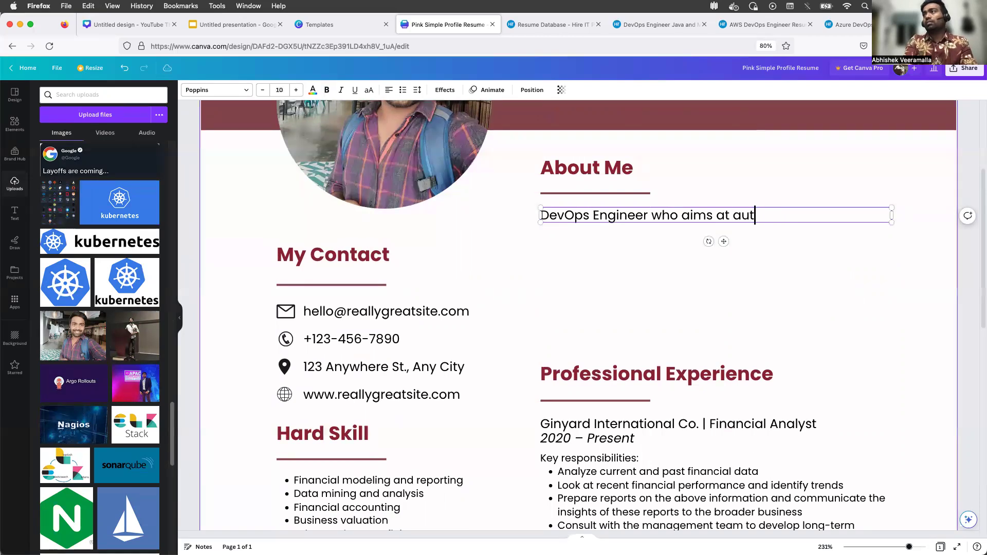
Continue the About Me sentence with "improving the efficiency of the organization by adding in automation and".
text(impro)
text(bi)
key(BackSpace)
key(BackSpace)
text(ving the efficide)
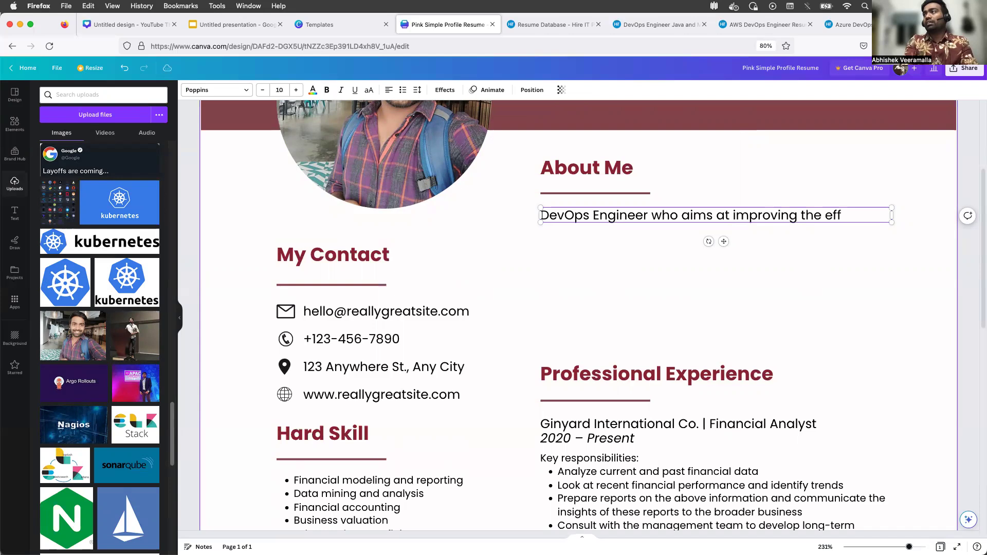
key(BackSpace)
key(BackSpace)
text(e)
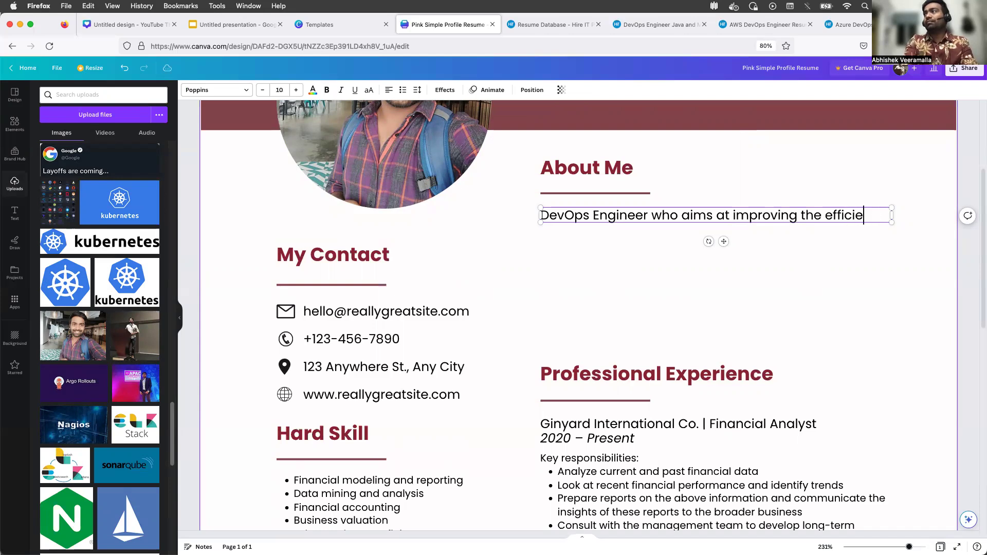
text(ncy of the organization by adding in automation and)
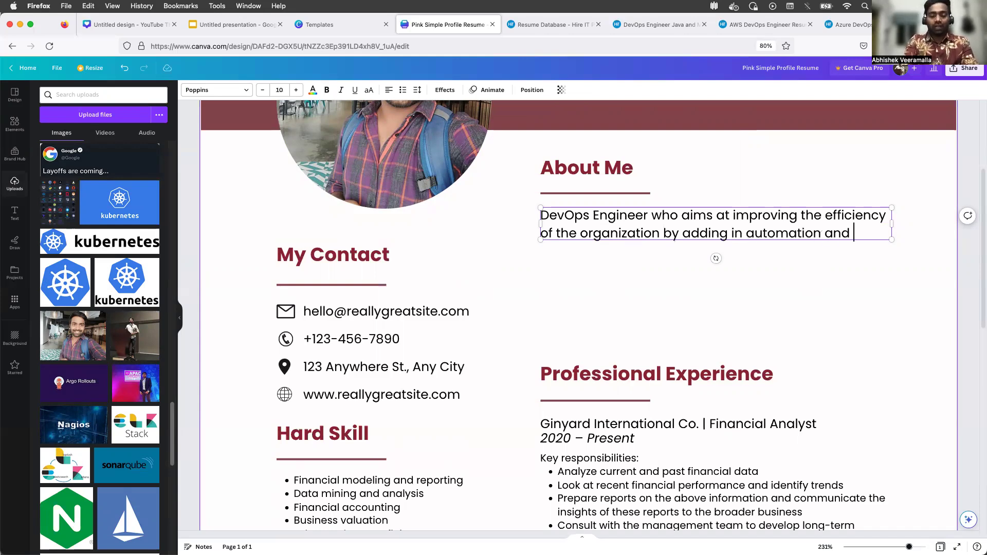
Finish the About Me sentence with "best practices." and leave the text box.
text( best)
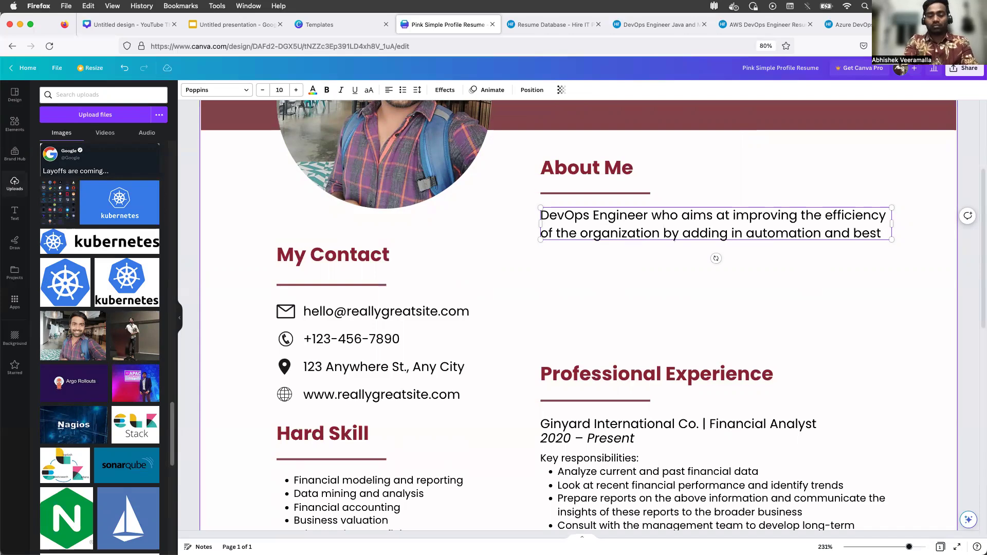
key(BackSpace)
key(BackSpace)
key(BackSpace)
key(BackSpace)
key(BackSpace)
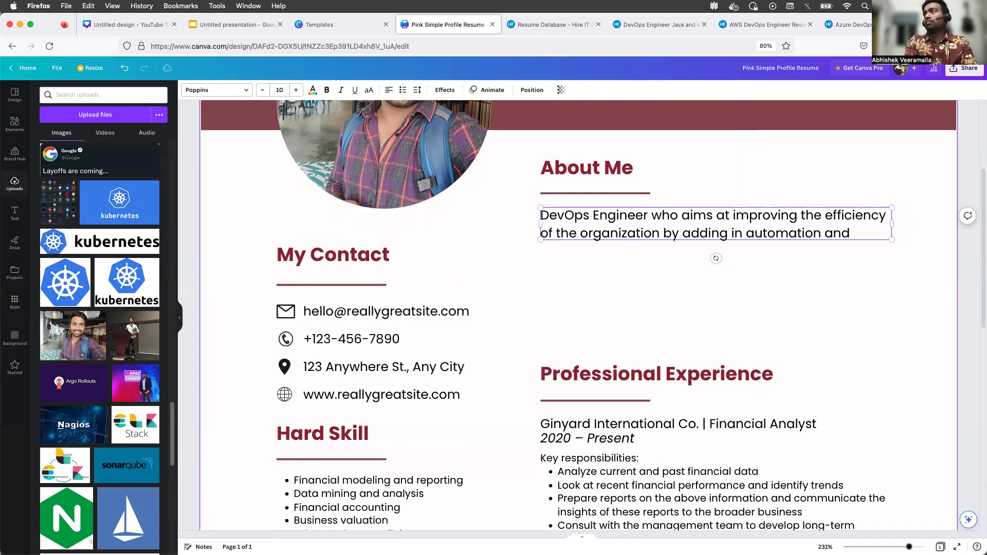
text(best)
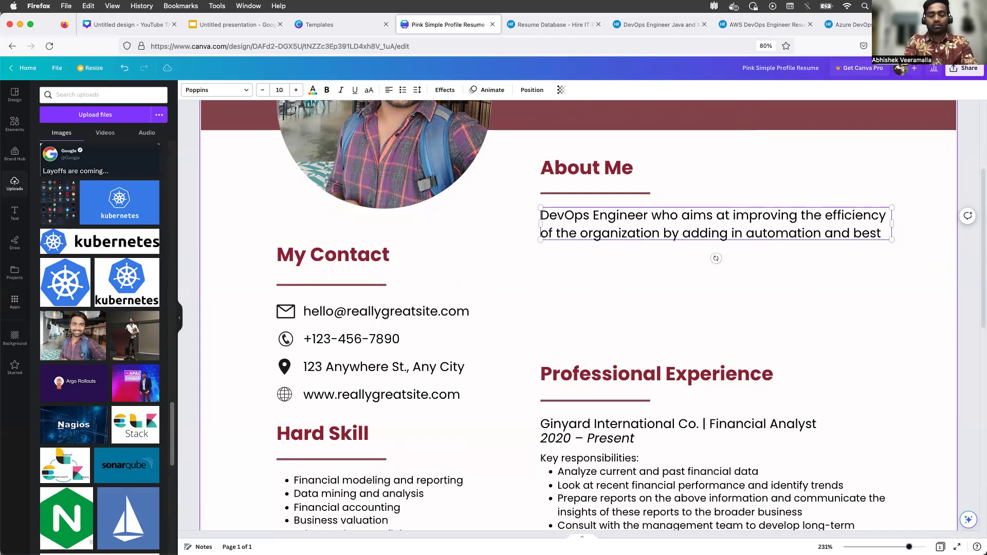
text( practices.)
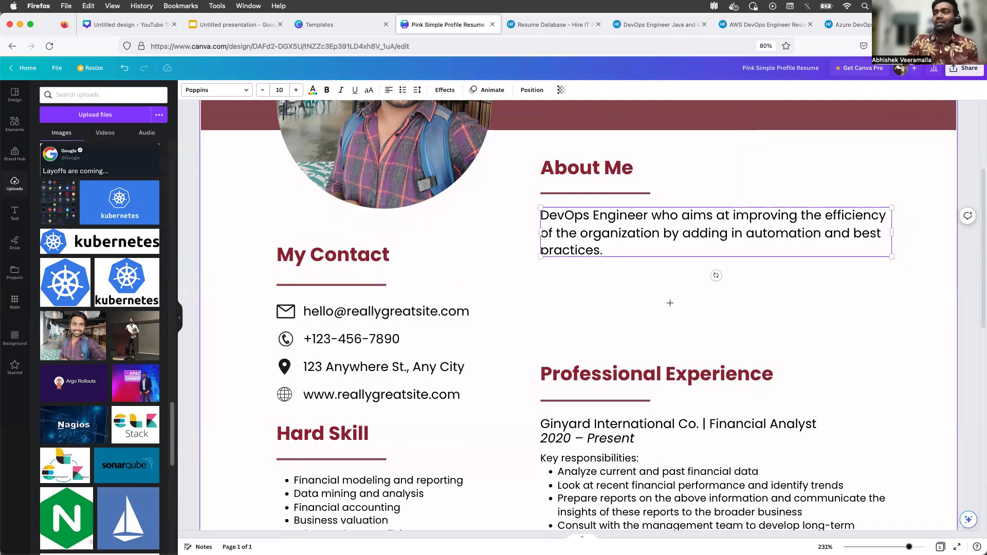
click(671, 302)
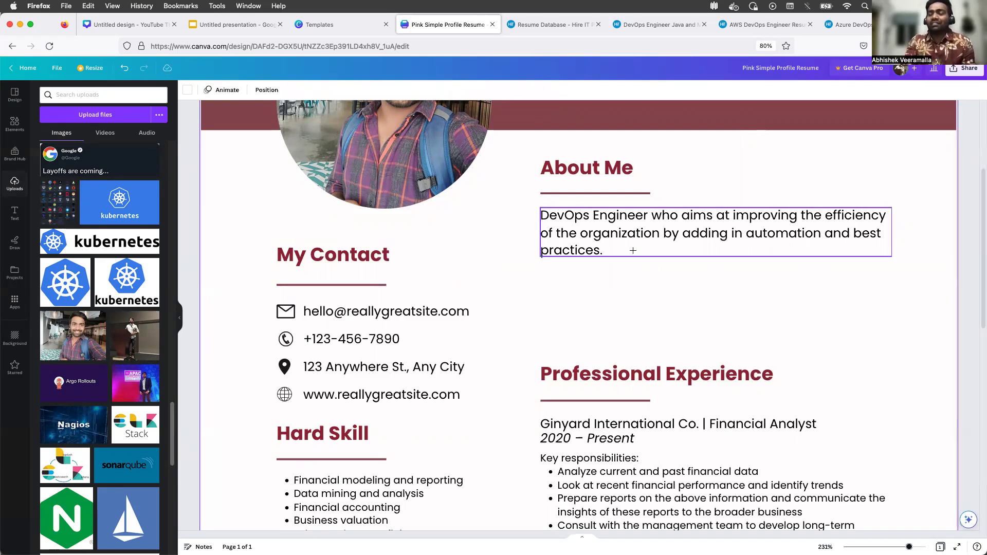
Move the Professional Experience heading, its underline, the first company line and its date line up close beneath the About Me paragraph.
drag(633, 250, 629, 251)
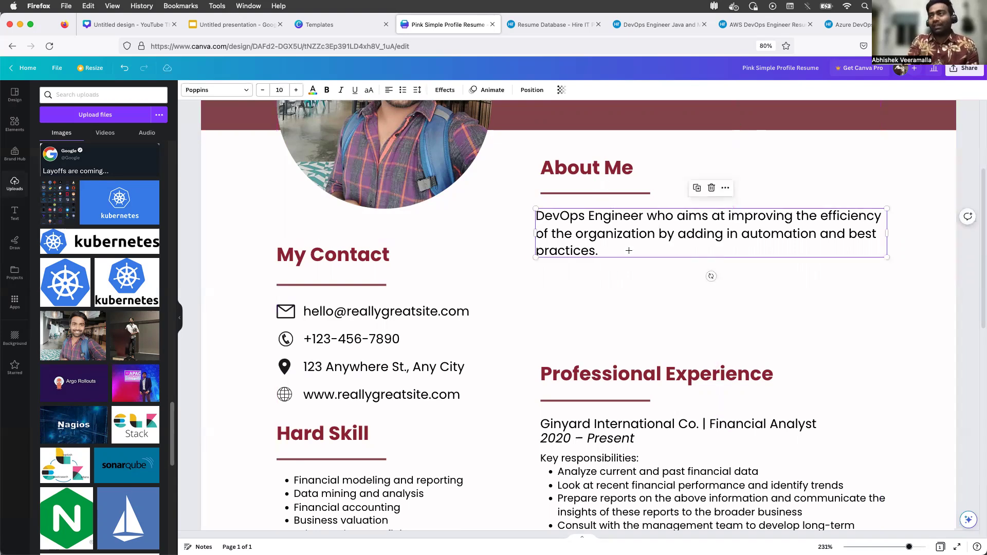
click(633, 304)
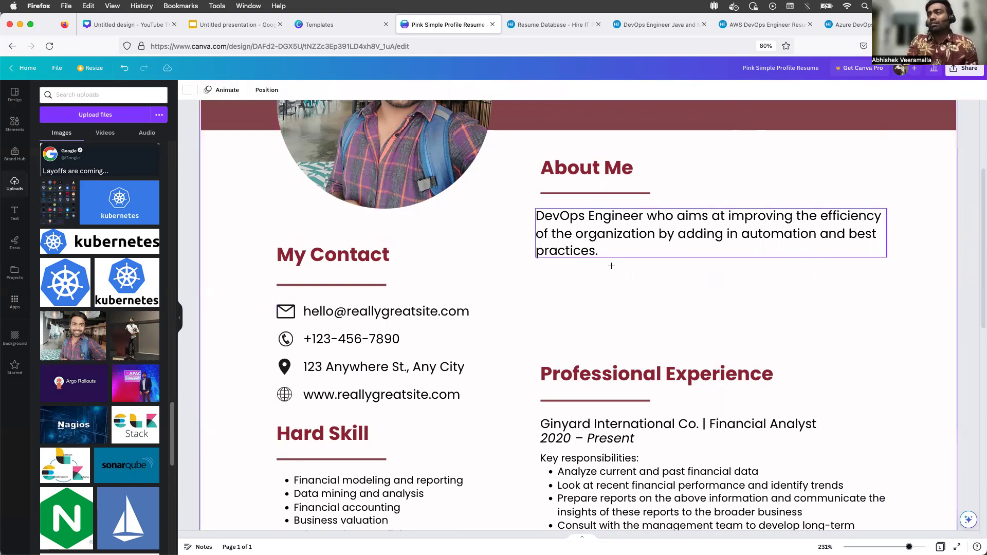
click(637, 245)
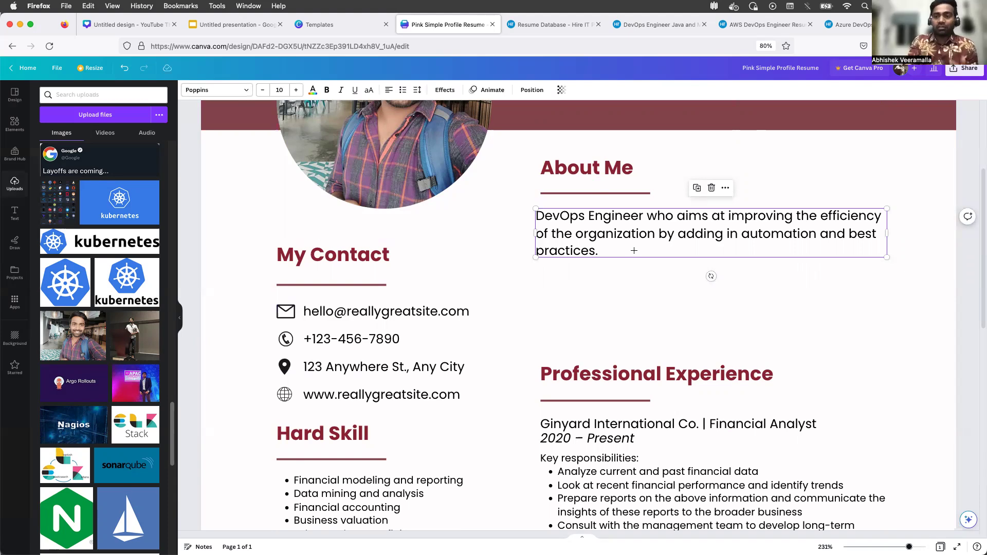
drag(627, 374, 620, 286)
drag(628, 400, 625, 303)
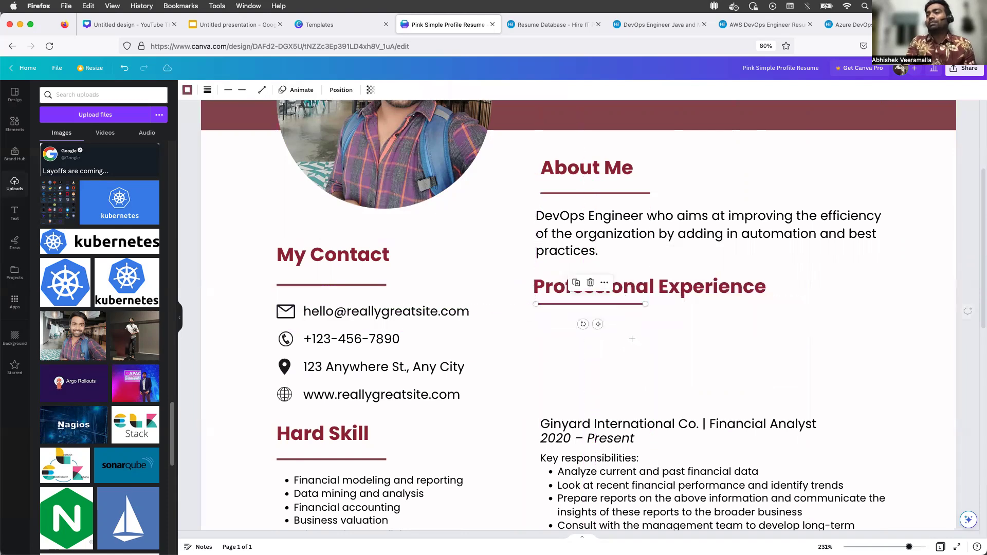
drag(628, 430, 623, 322)
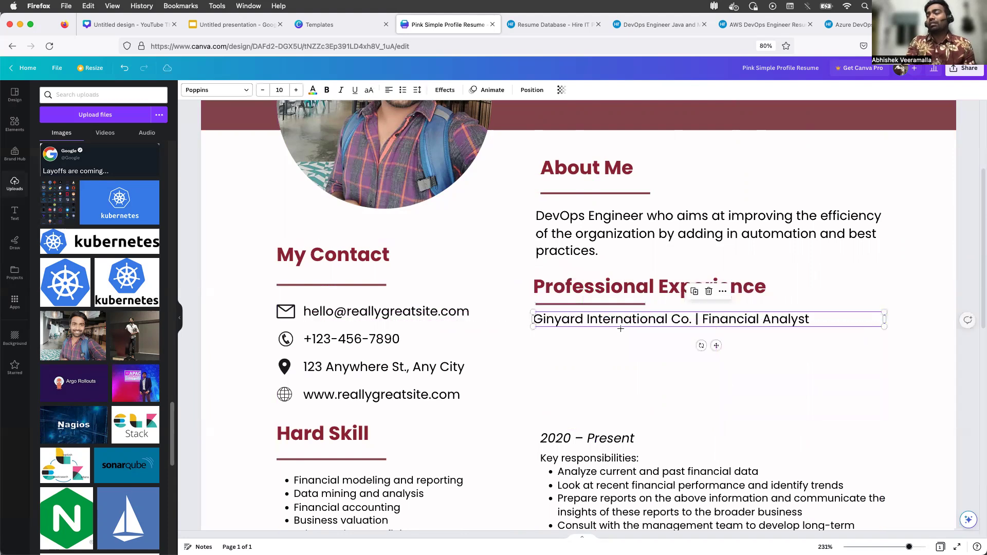
drag(579, 438, 572, 335)
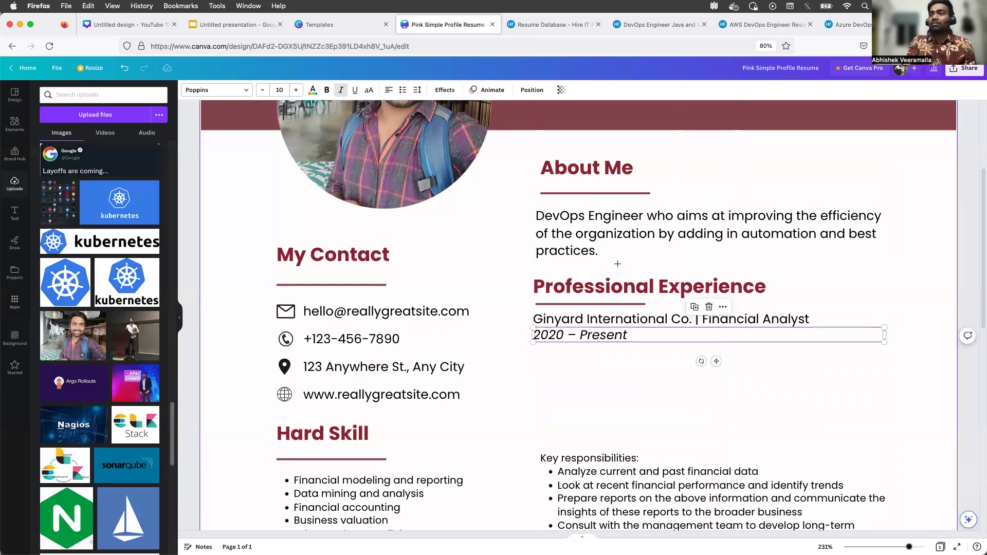
Replace the first company line under Professional Experience with "IBM, DevOps Automation Team".
double_click(655, 319)
key(BackSpace)
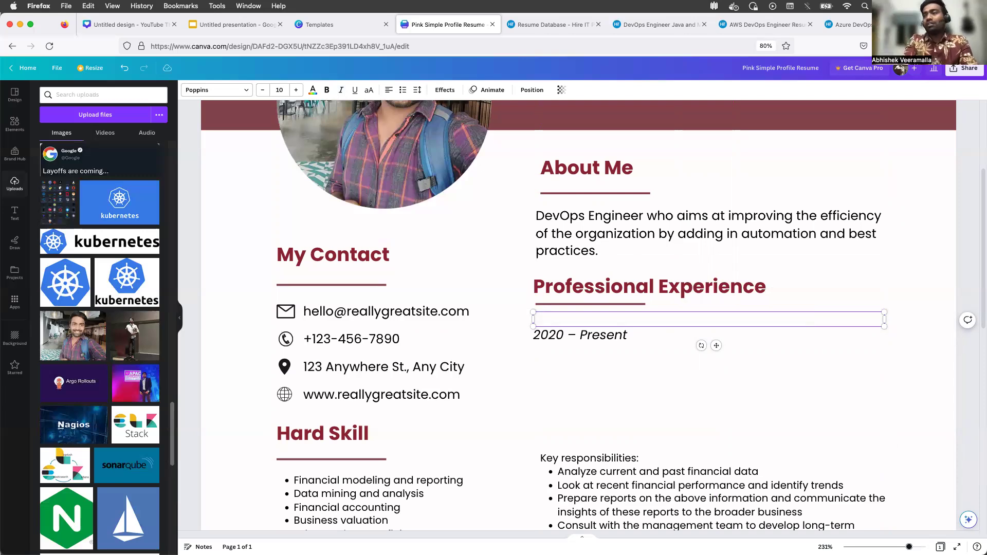
text(Ra)
key(BackSpace)
key(BackSpace)
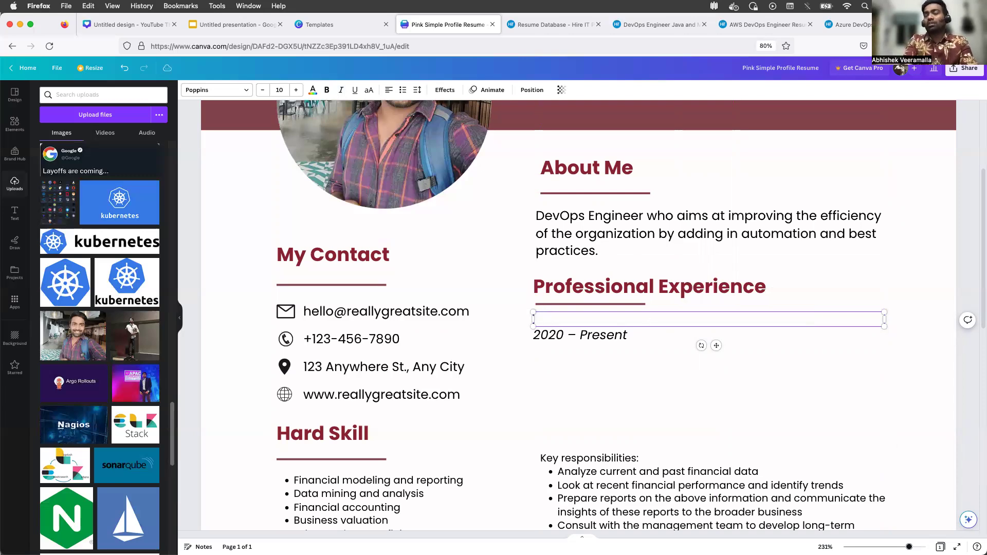
text(IBM,)
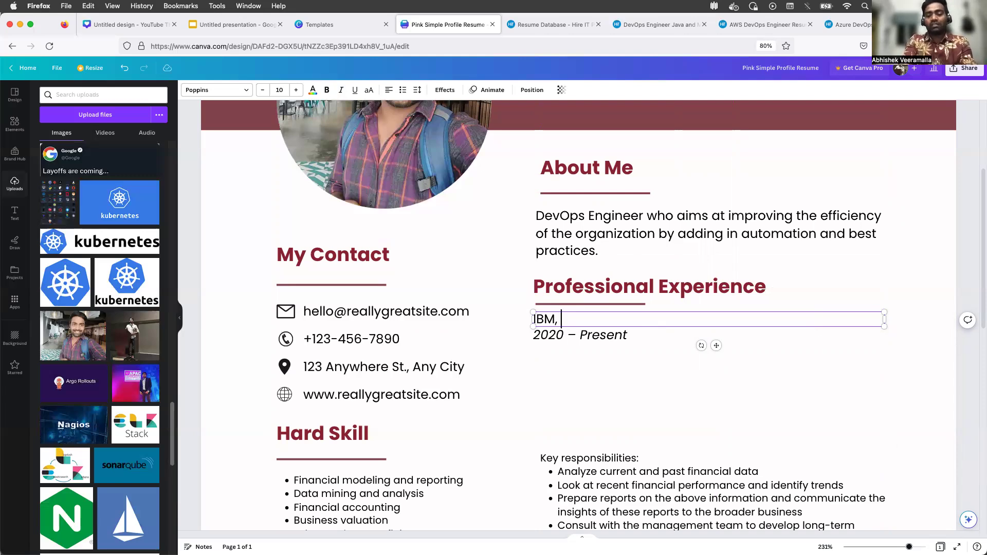
text(Mi)
key(BackSpace)
key(BackSpace)
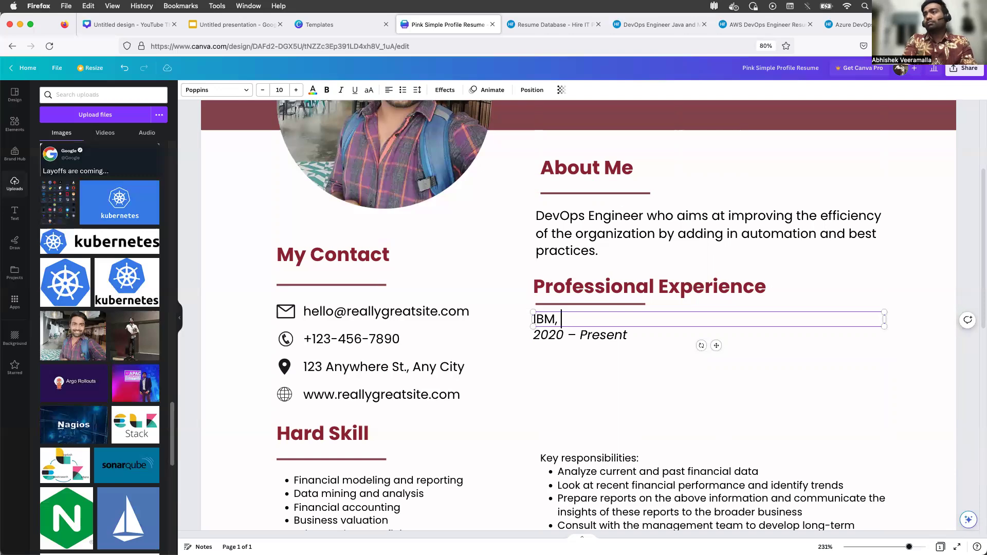
text(DevOps)
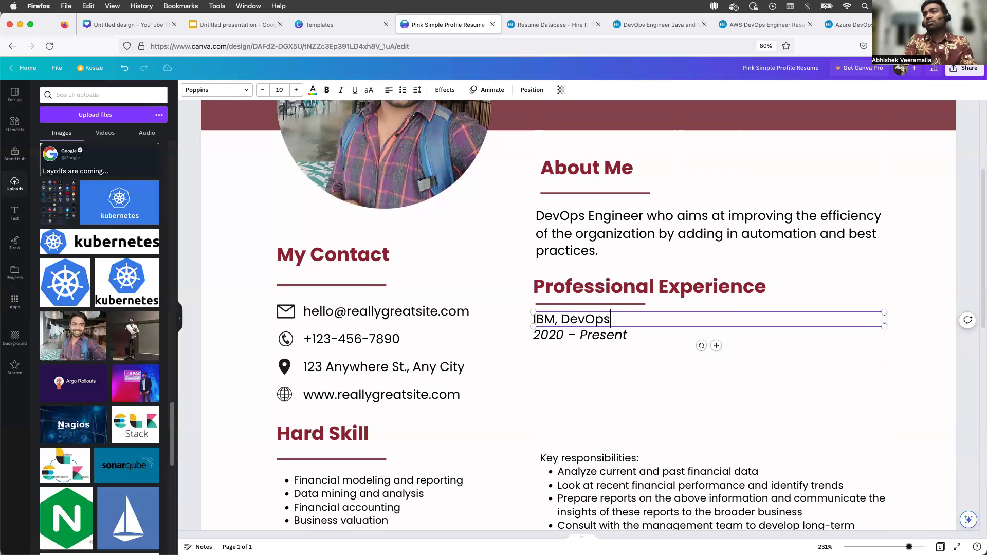
text( Automatio)
key(BackSpace)
text(mation Team)
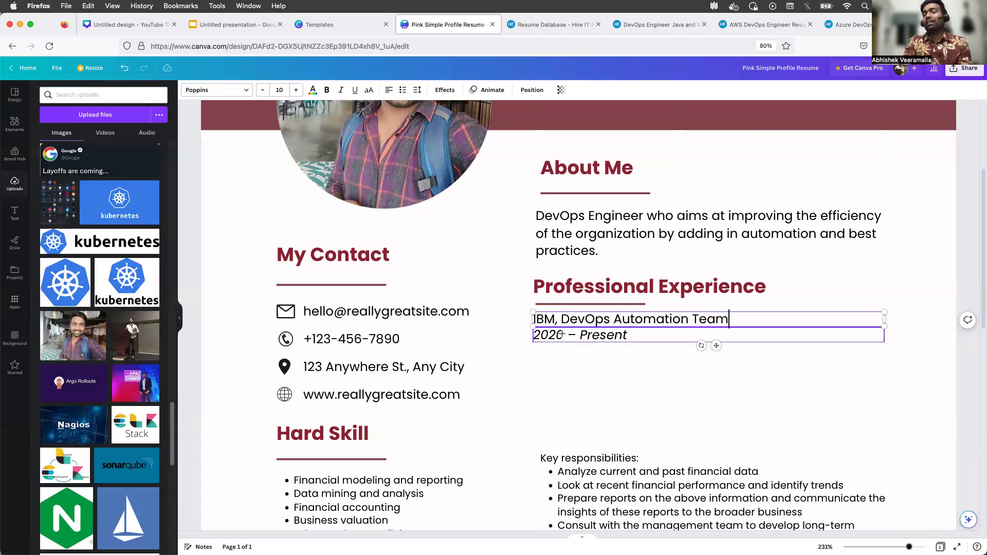
Replace the date line beneath "IBM, DevOps Automation Team" with "2021-Present".
scroll(562, 335, down, 2)
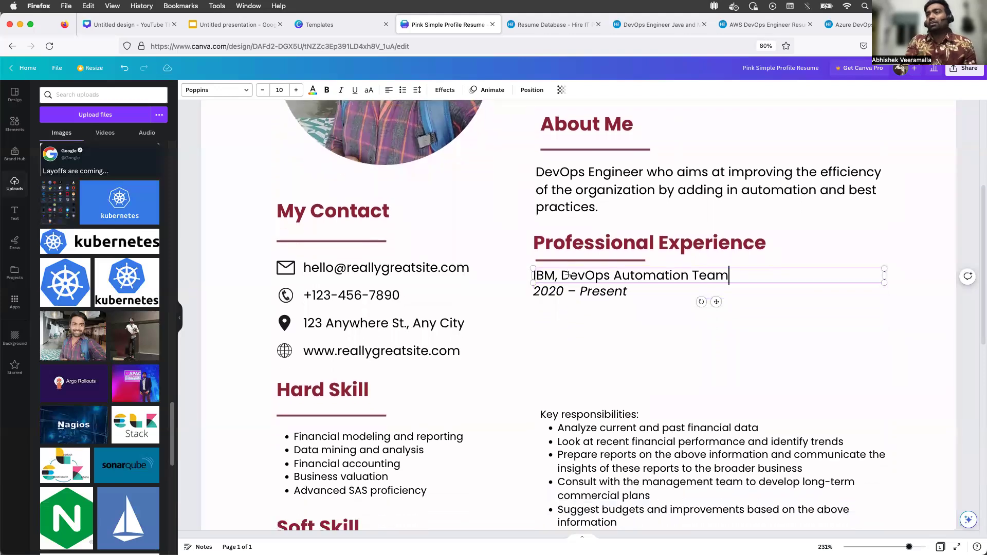
click(557, 291)
double_click(557, 291)
key(BackSpace)
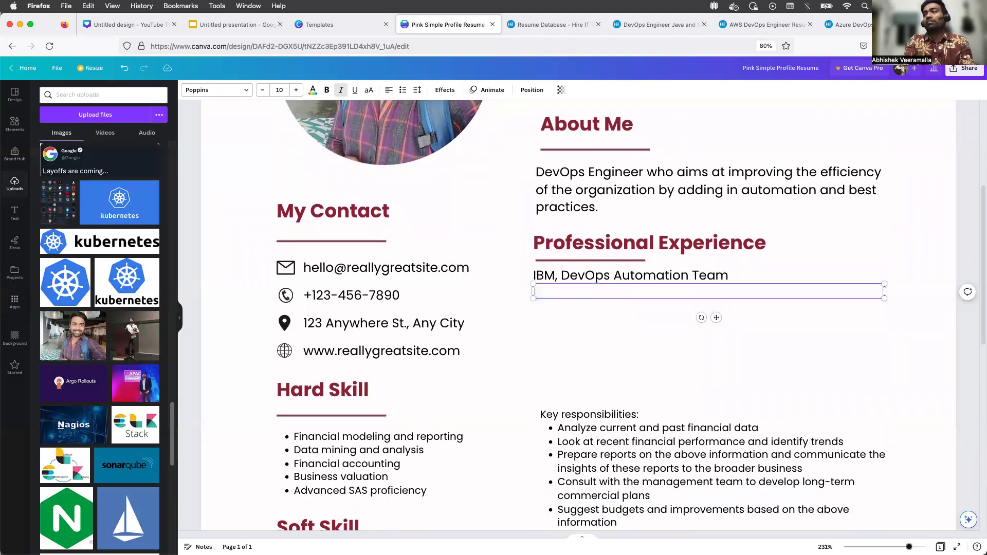
text(2021-)
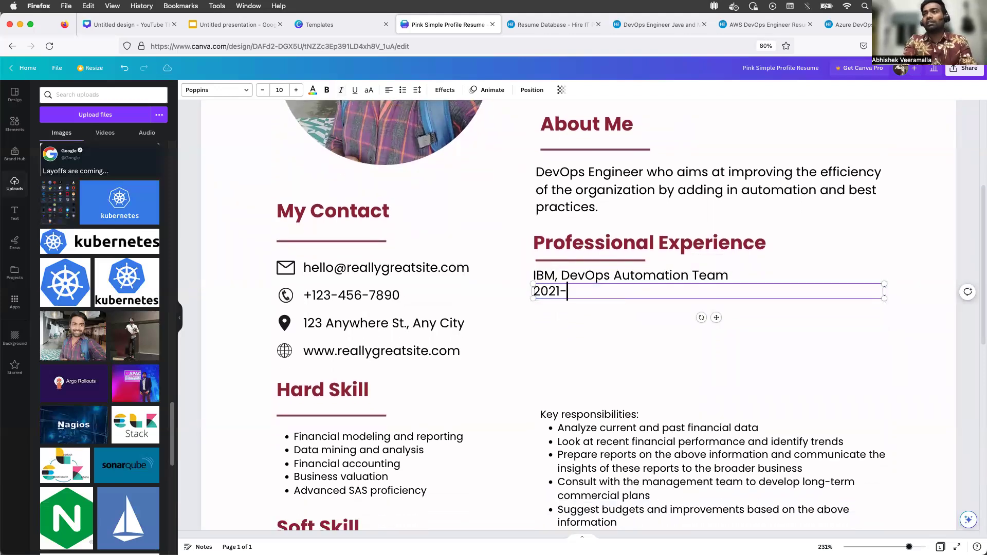
text(Present)
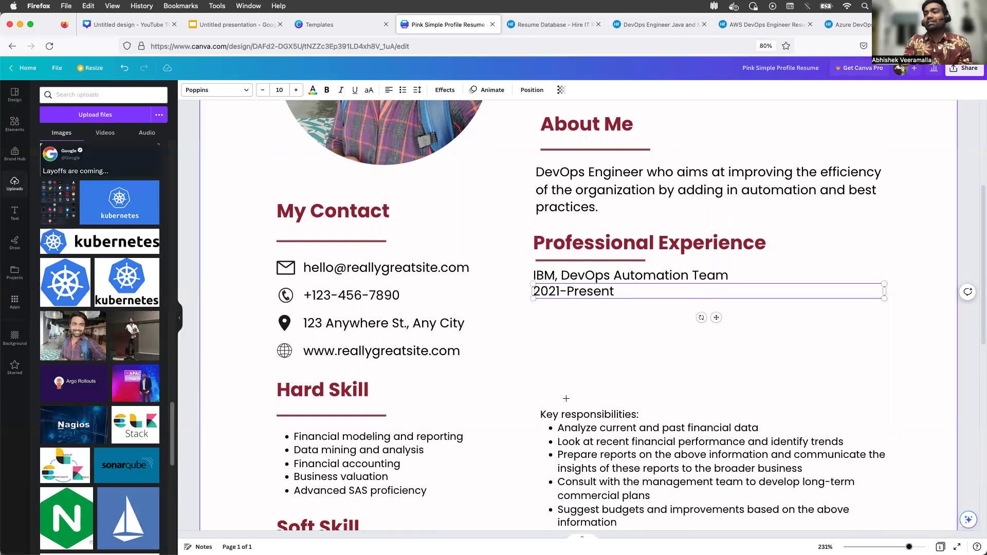
Move the first Key responsibilities text block up close beneath the "2021-Present" line.
drag(567, 421, 558, 321)
double_click(558, 321)
scroll(610, 386, down, 5)
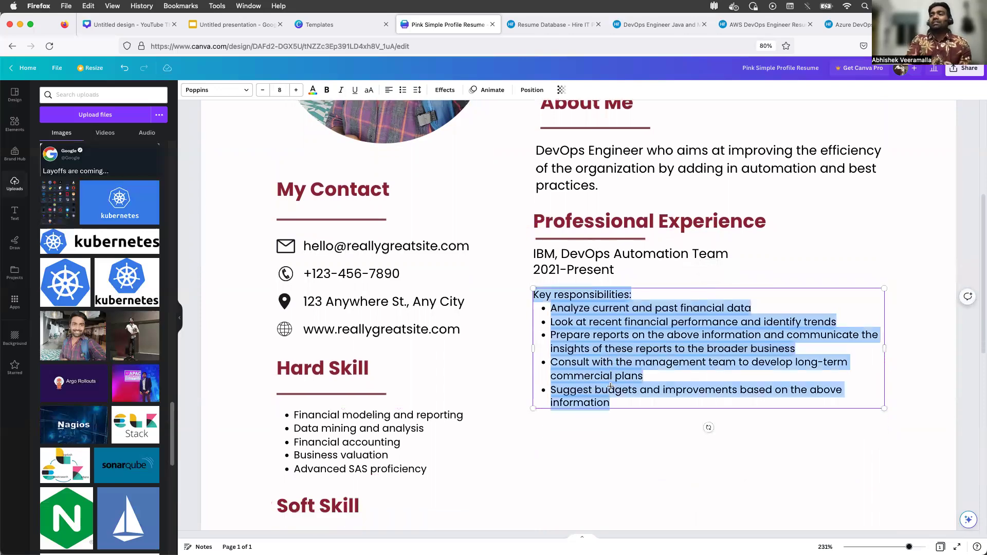
click(610, 386)
scroll(610, 360, up, 1)
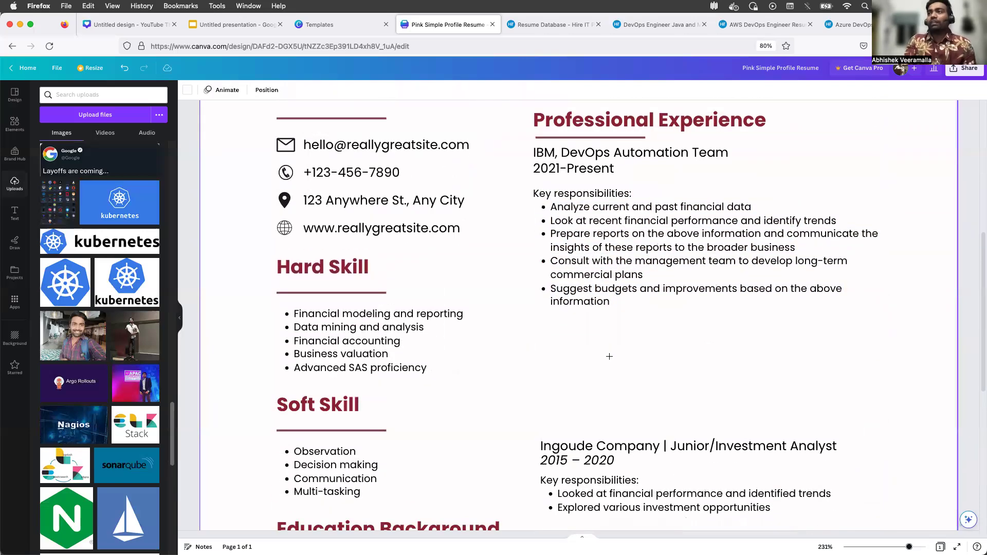
Delete all the financial bullet texts under the IBM entry's Key responsibilities, keeping the heading and one empty bullet.
click(591, 268)
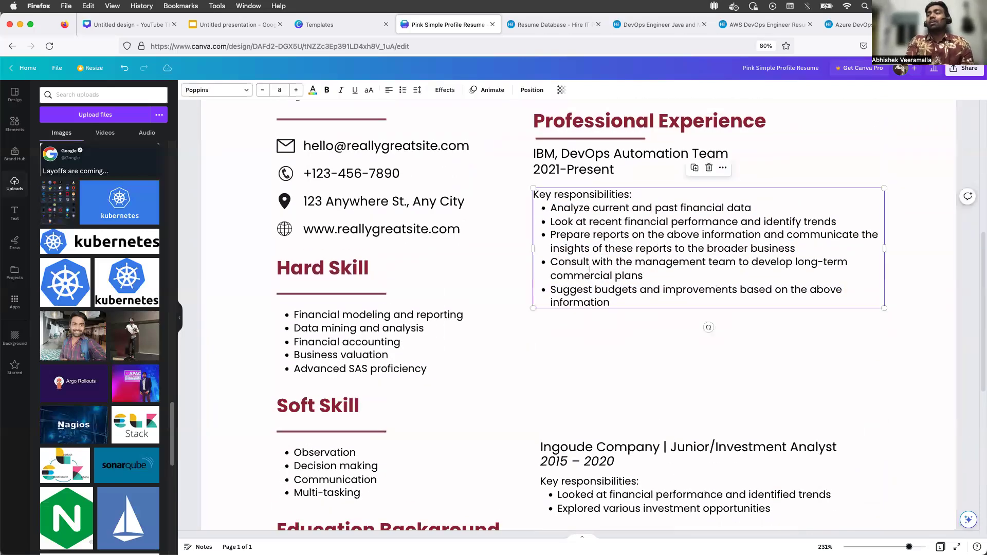
drag(613, 297, 550, 207)
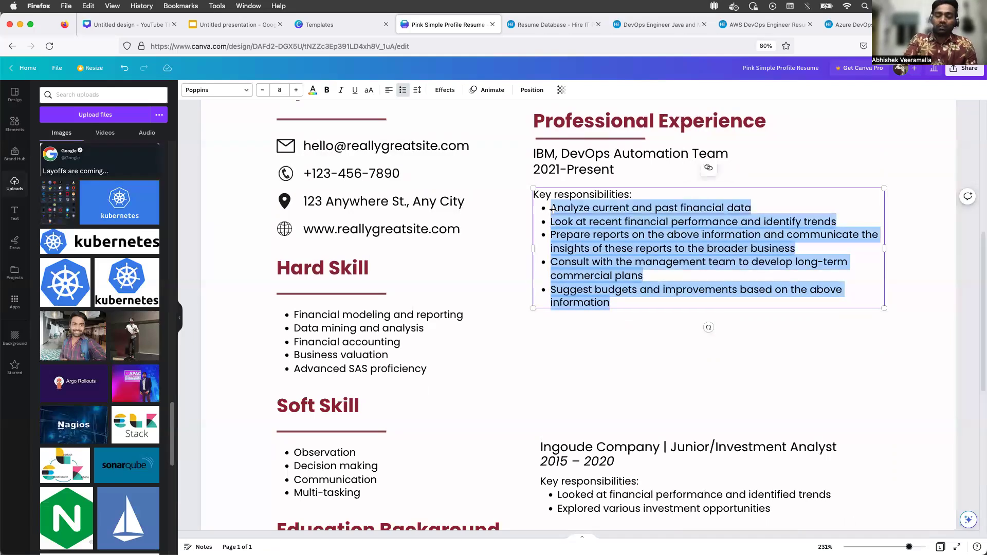
key(BackSpace)
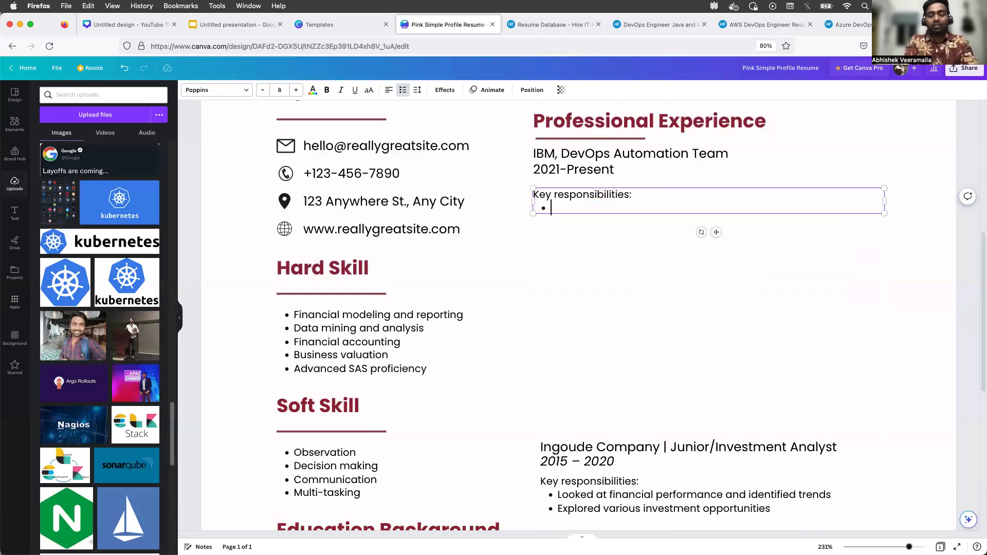
Start the IBM responsibilities bullet with "Worked as a SME for Kubernetes and performed proof of concepts to".
text(Worked )
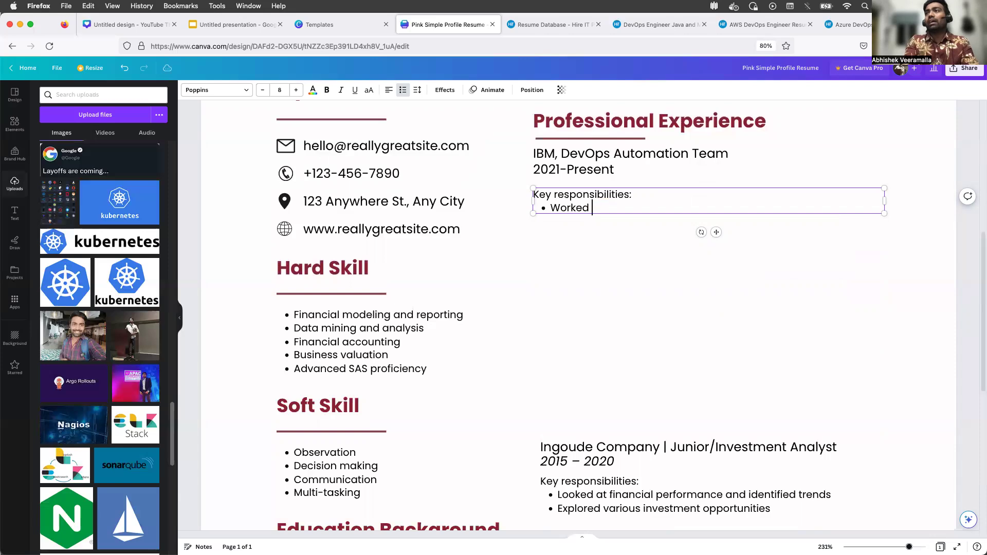
text(as a)
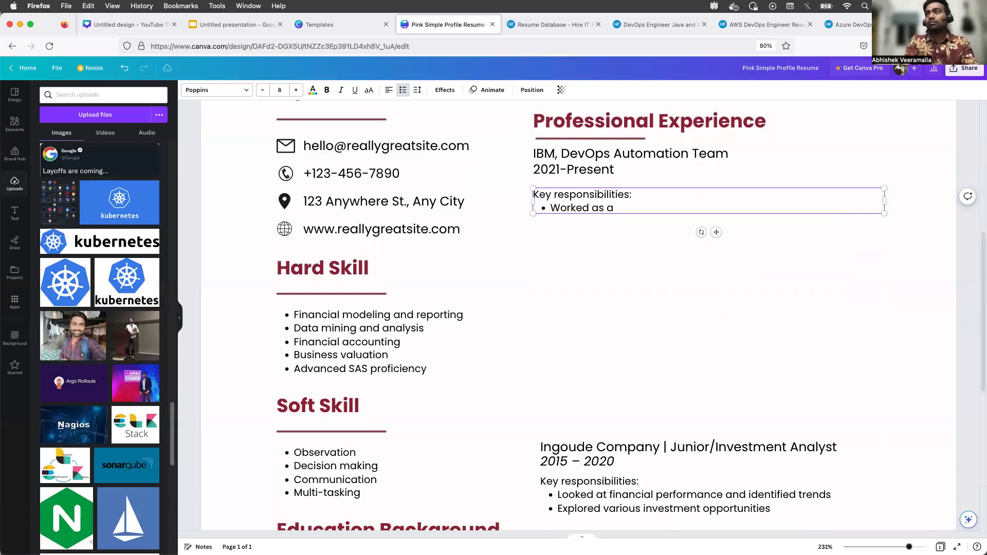
text( SME)
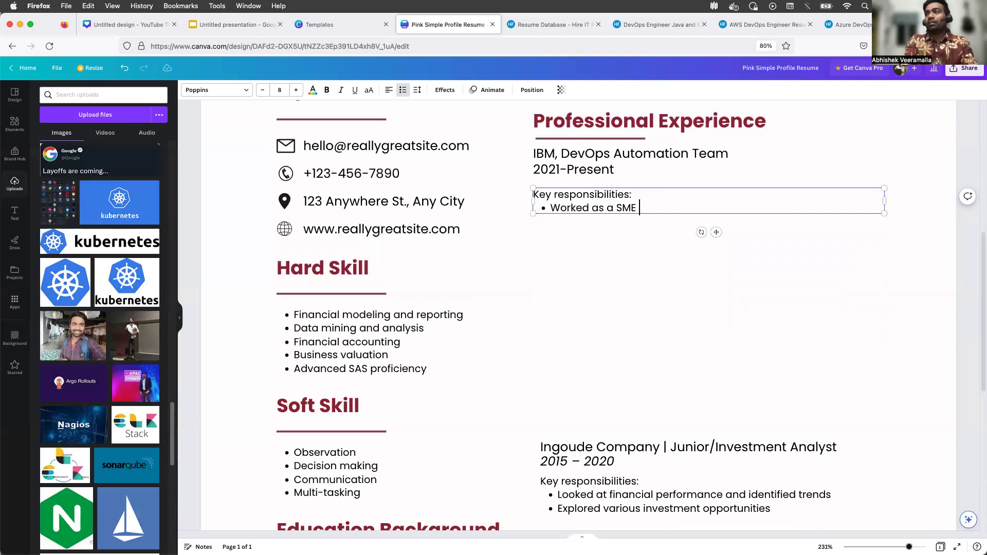
text( for Kubernetes and performed)
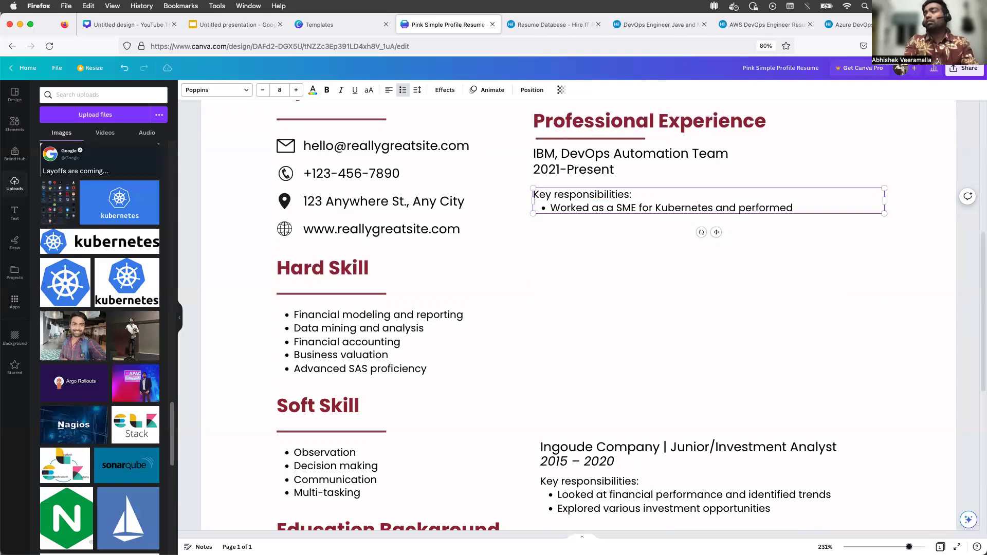
text( proof of concep)
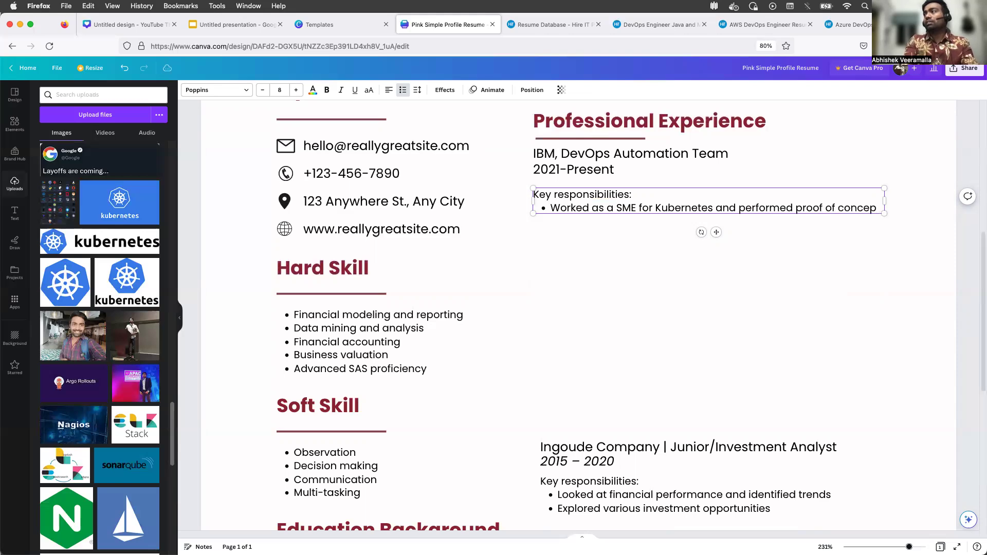
text(ts to on)
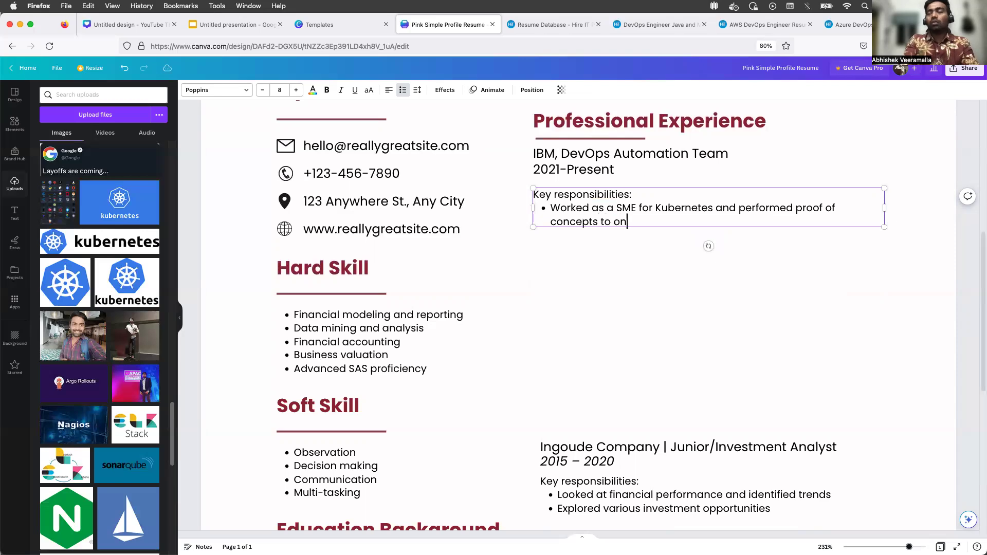
Continue the SME bullet with "onboard the development teams on to the Kubernetes".
text(board m)
key(BackSpace)
text(the development teams on to the Kuberte)
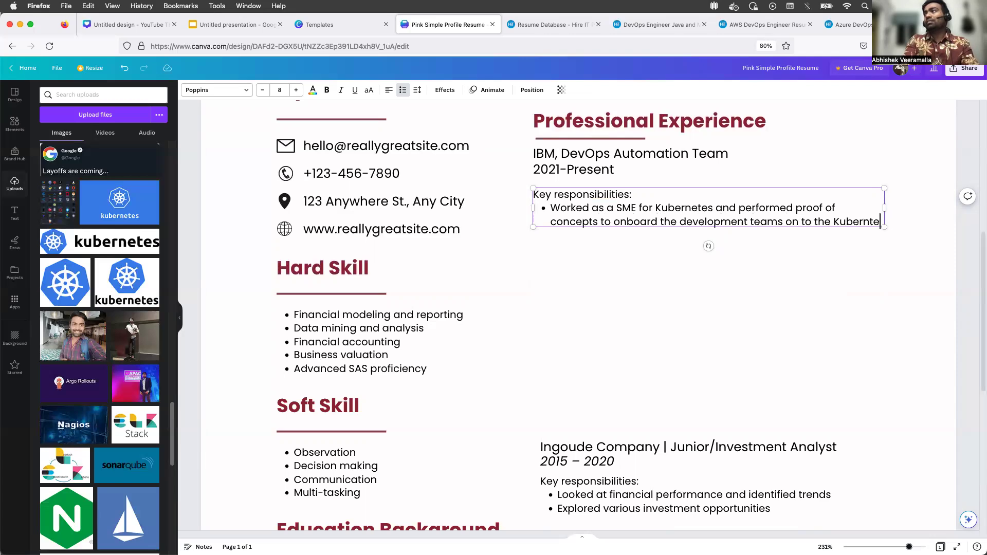
key(BackSpace)
key(BackSpace)
text(netes olat)
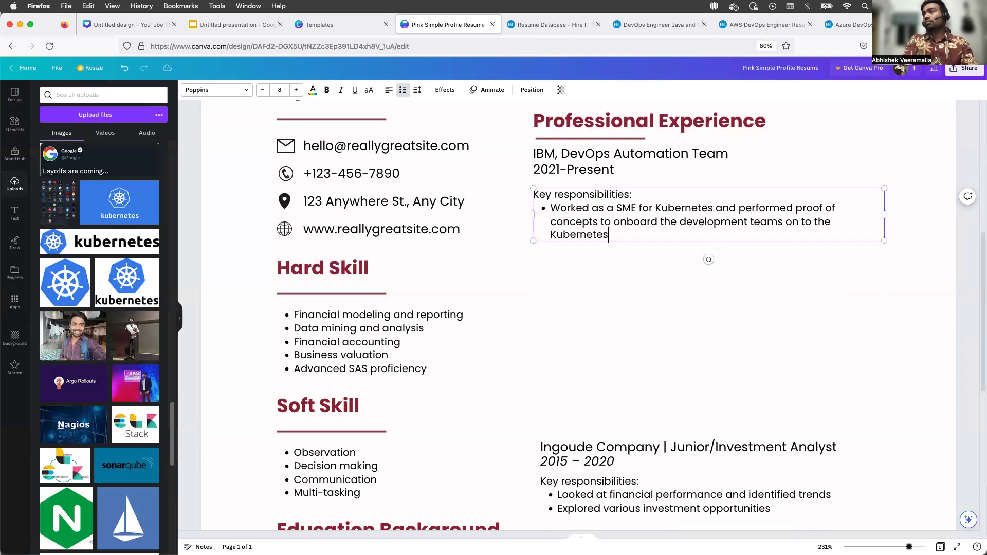
key(BackSpace)
key(BackSpace)
key(BackSpace)
key(BackSpace)
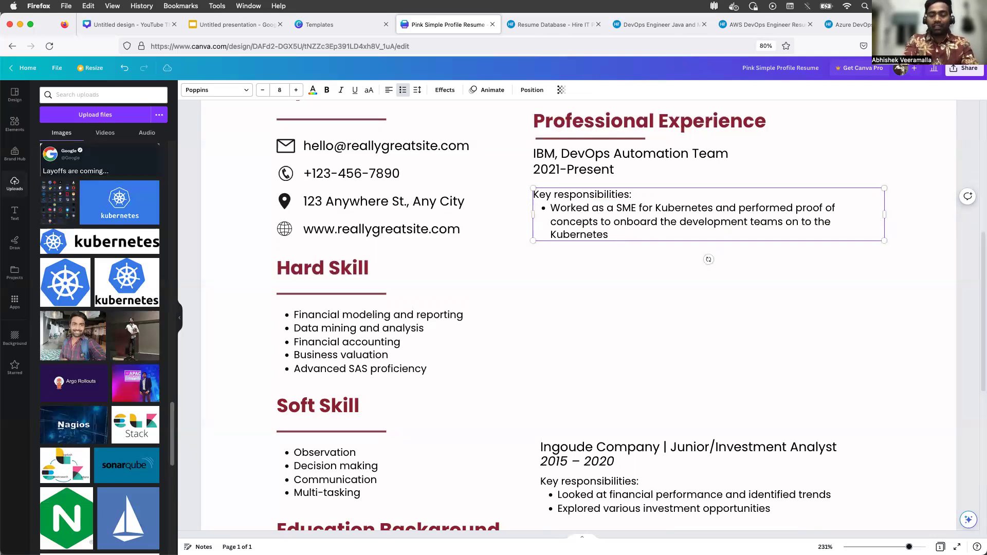
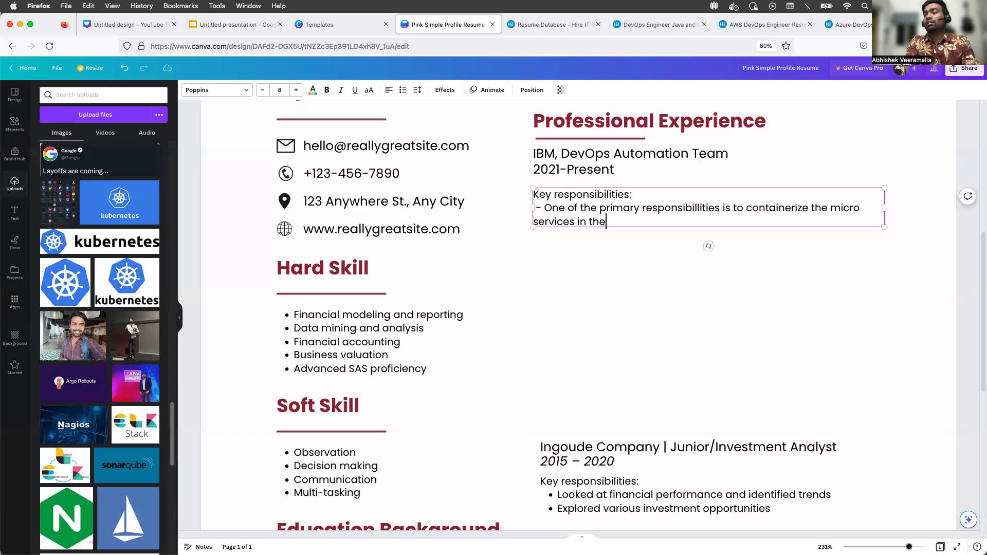
Replace the ending "in the" of the micro services responsibility with "and deploy them on to the Kubernetes platform.".
key(BackSpace)
key(BackSpace)
key(BackSpace)
key(BackSpace)
key(BackSpace)
key(BackSpace)
key(BackSpace)
key(BackSpace)
key(BackSpace)
text(and deploy t)
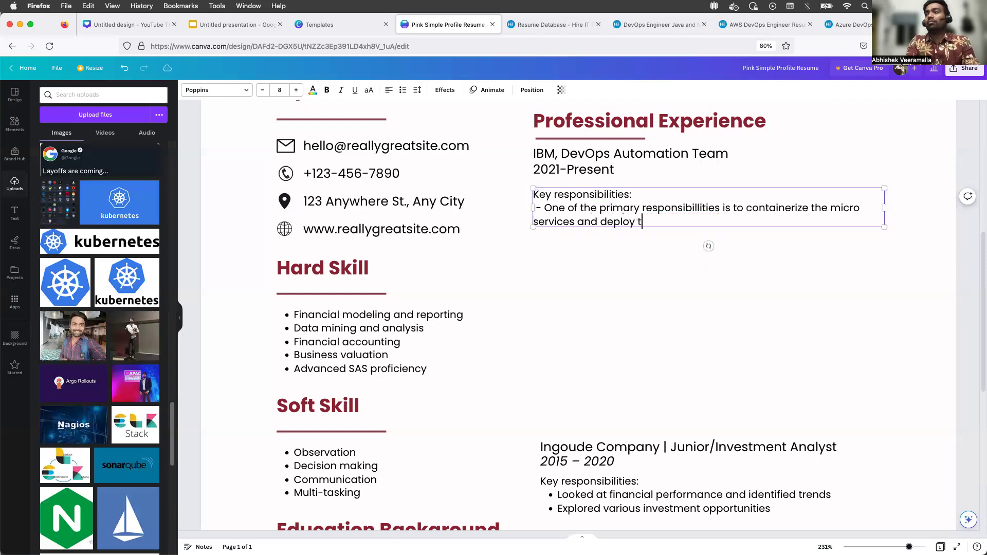
text(hem on to the)
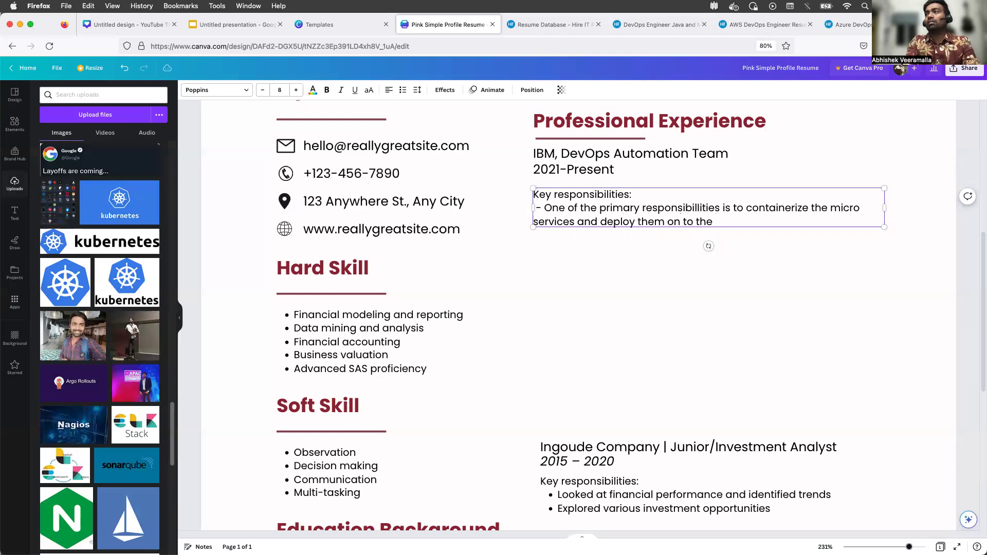
text( Kubernetes platform.)
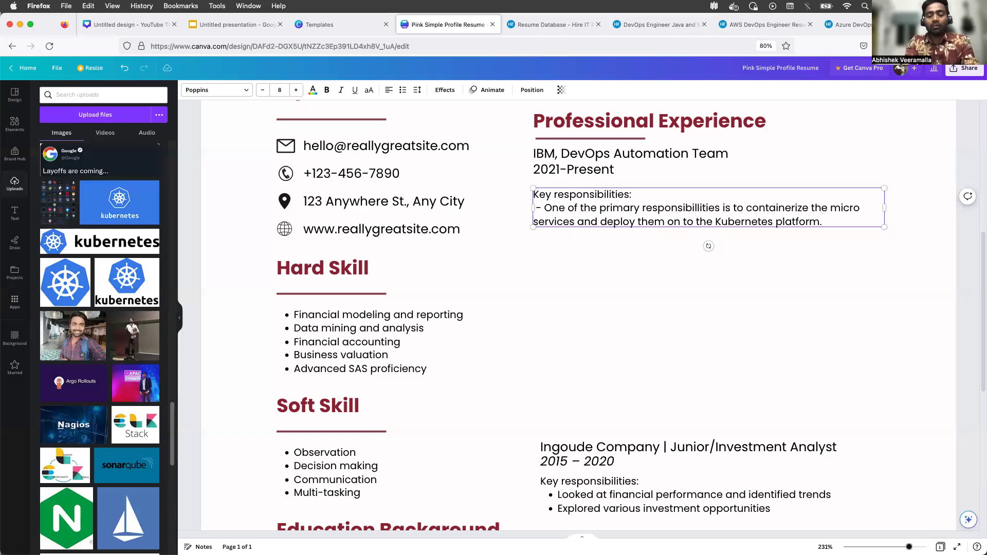
Add the sentence "Introduced NodePort services with proper Ingress Configurations." to the Kubernetes responsibility.
text(Introdu)
key(BackSpace)
text(uced No)
text(dePort serv)
text(ices with )
text(proper Ingre)
text(ss )
text(Config)
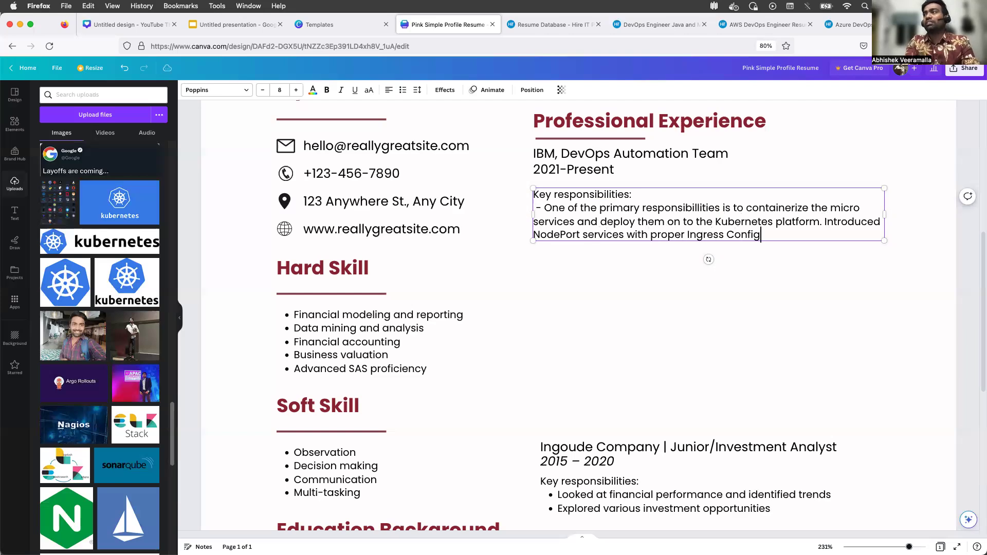
text(urations.)
Add the bullet "Managed configuration of multiple linux servers using CM tools like Ansible." below the Kubernetes responsibility and leave the text box.
key(Return)
text(-=)
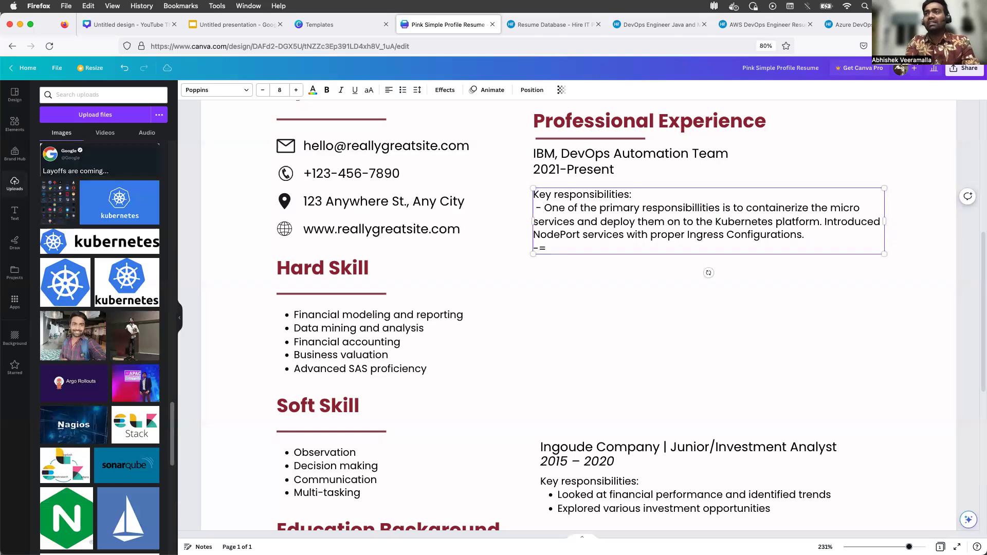
key(BackSpace)
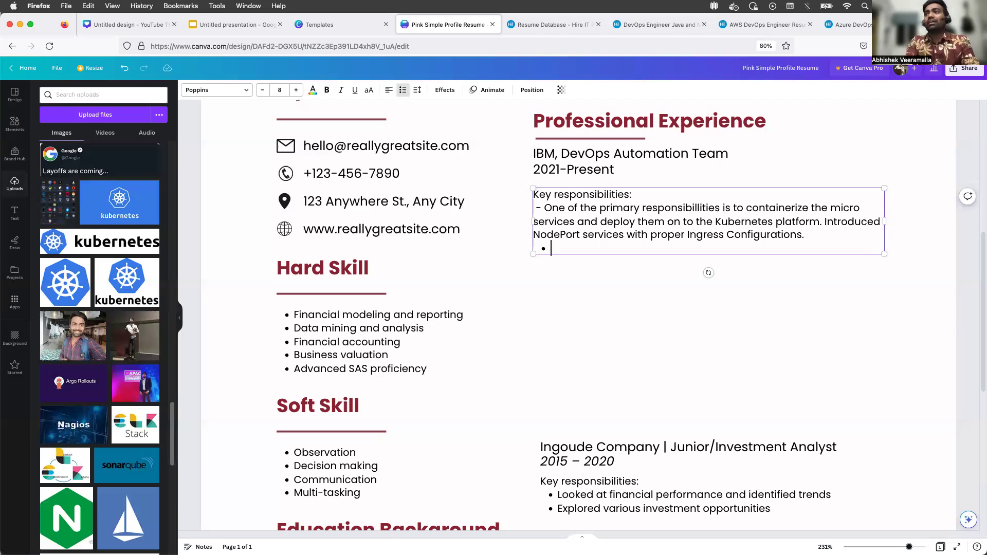
text(Managed )
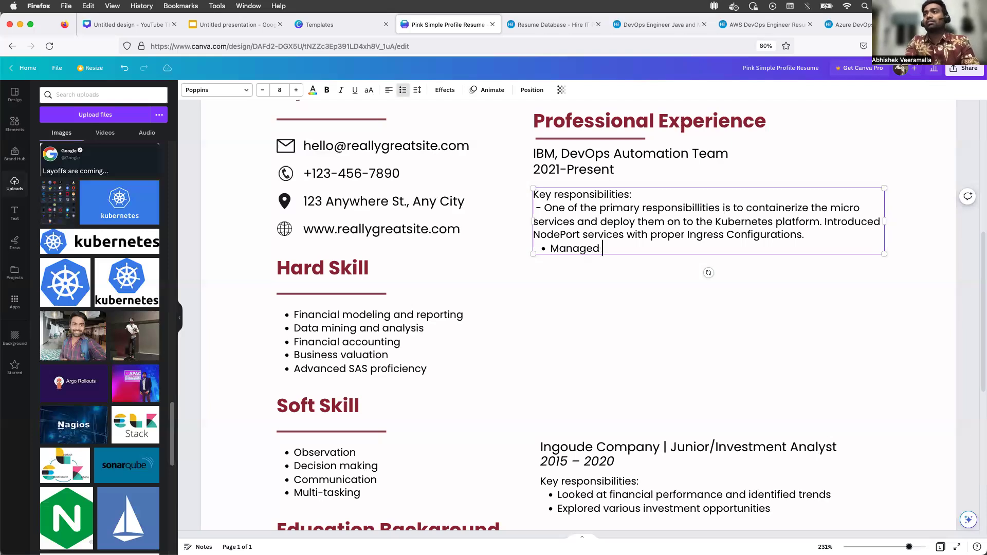
text(configuration of)
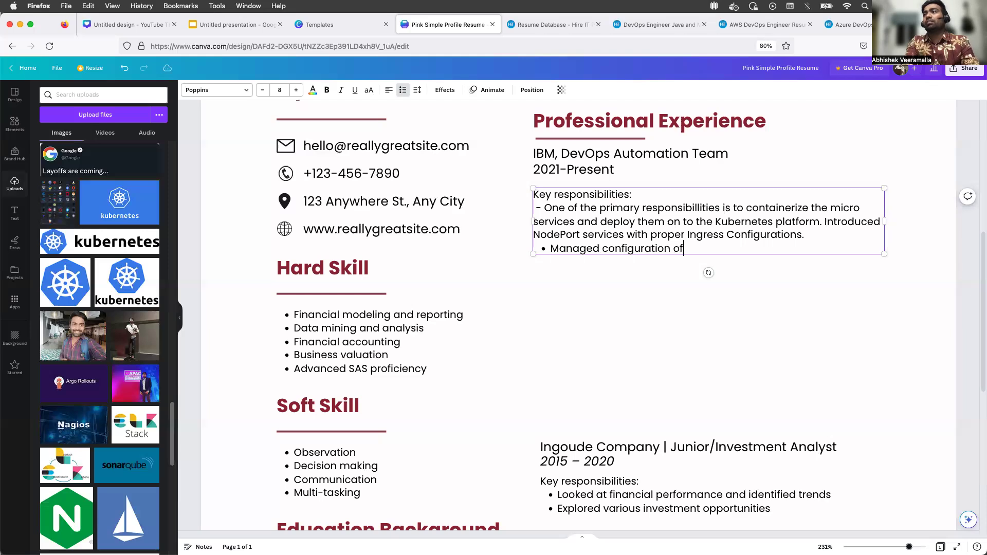
text( multiple lin)
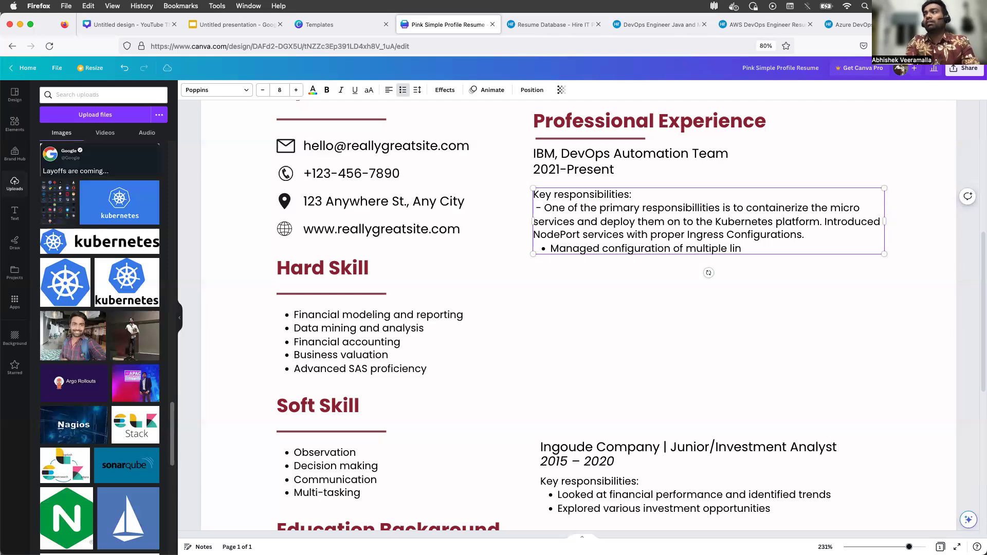
text(ux server)
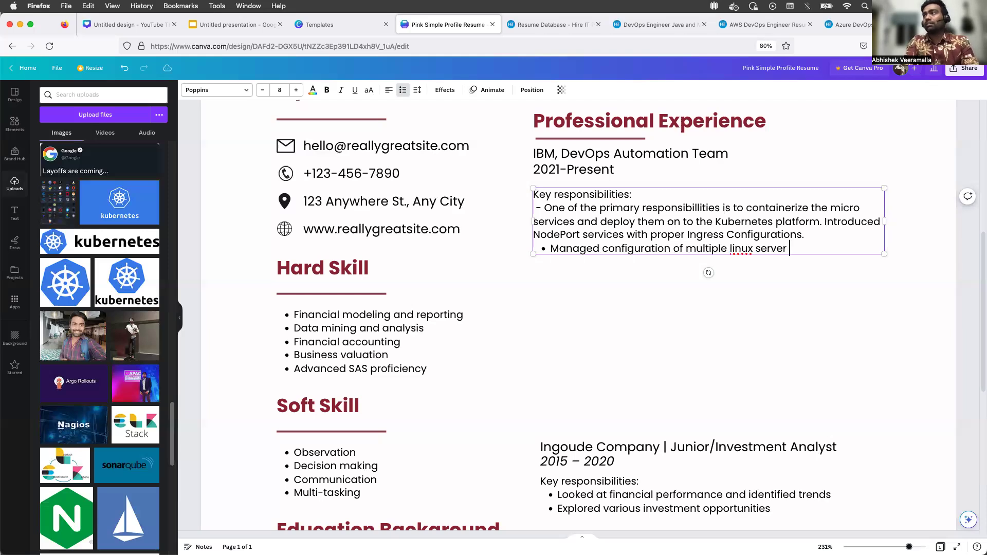
text(s using CM tools like Ansible.)
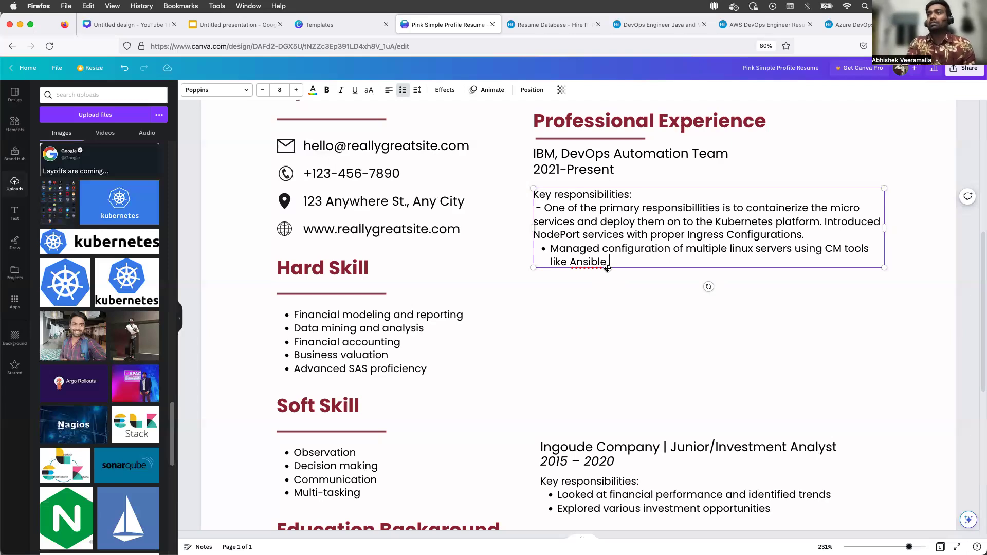
click(598, 298)
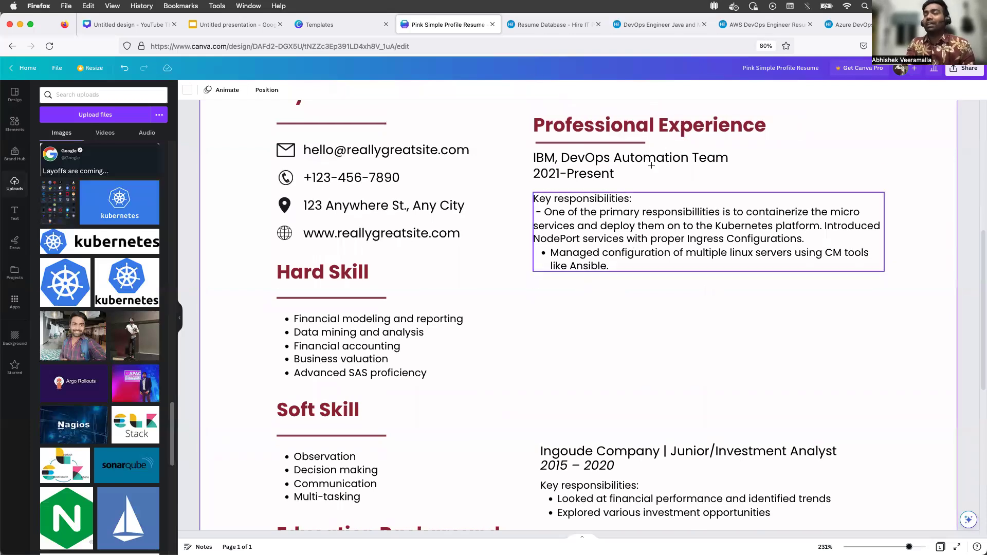
Switch to the Azure DevOps Engineer sample resume on Hire IT People and skim its responsibilities and summary.
click(835, 26)
scroll(447, 233, down, 2)
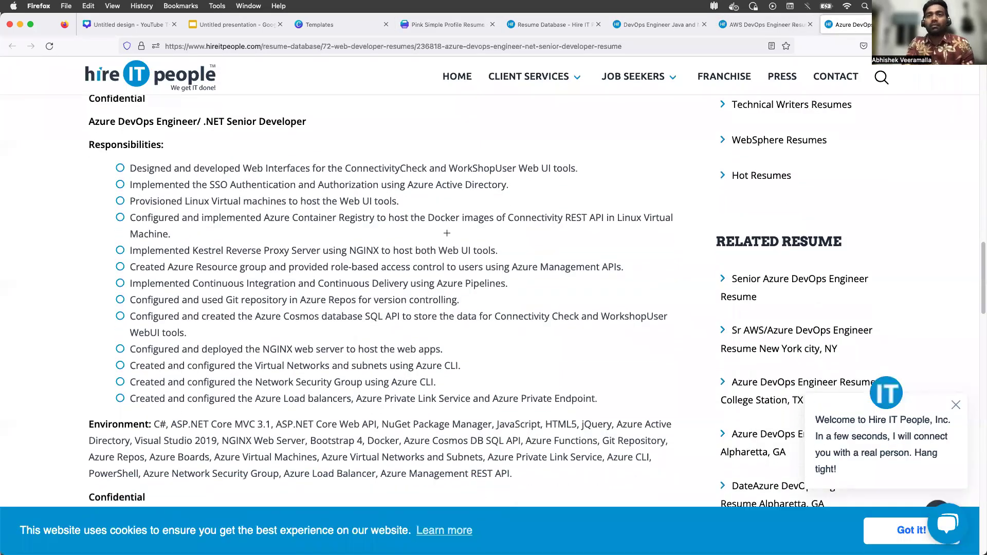
scroll(447, 233, down, 1)
scroll(447, 233, down, 1)
scroll(447, 233, up, 8)
scroll(446, 233, up, 15)
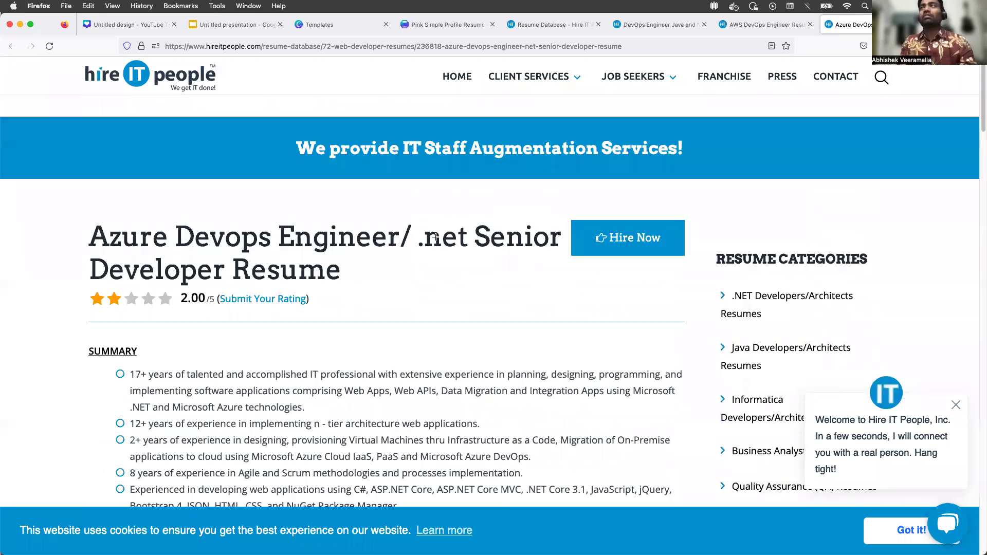
Search the AWS DevOps Engineer sample resume page for "ansible".
click(769, 25)
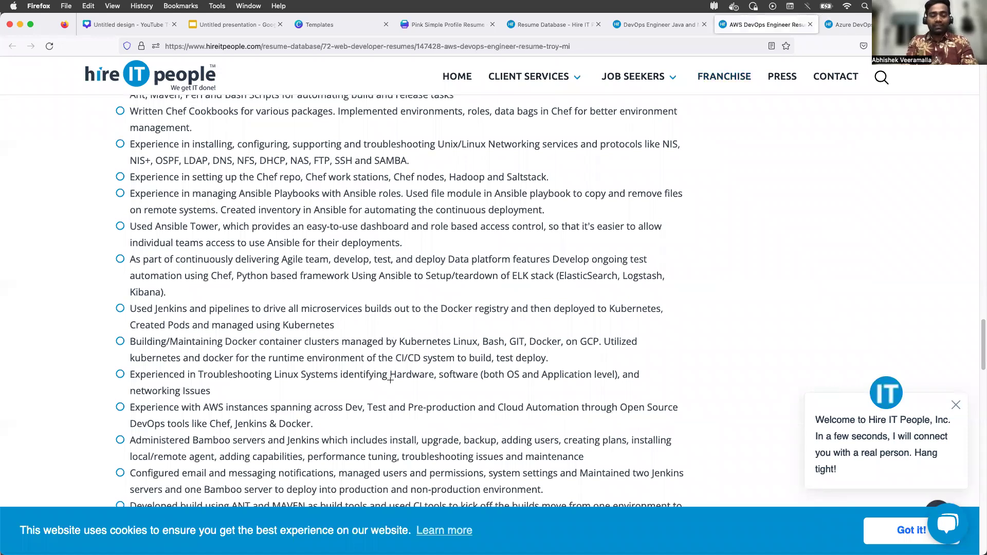
key(super+f)
text(ansible)
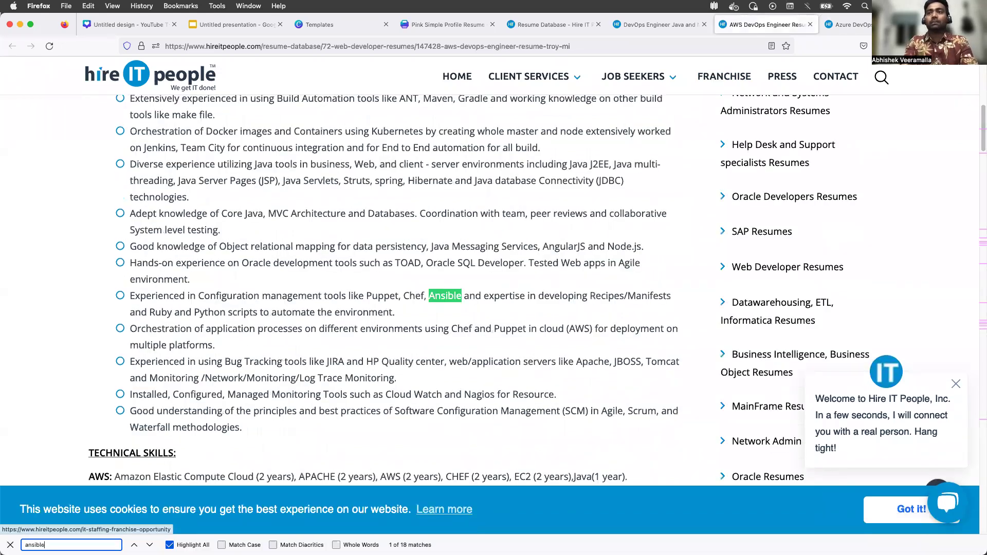
Advance through the "ansible" matches to the Ansible responsibilities in the AWS DevOps Engineer sample resume.
key(Return)
key(Return)
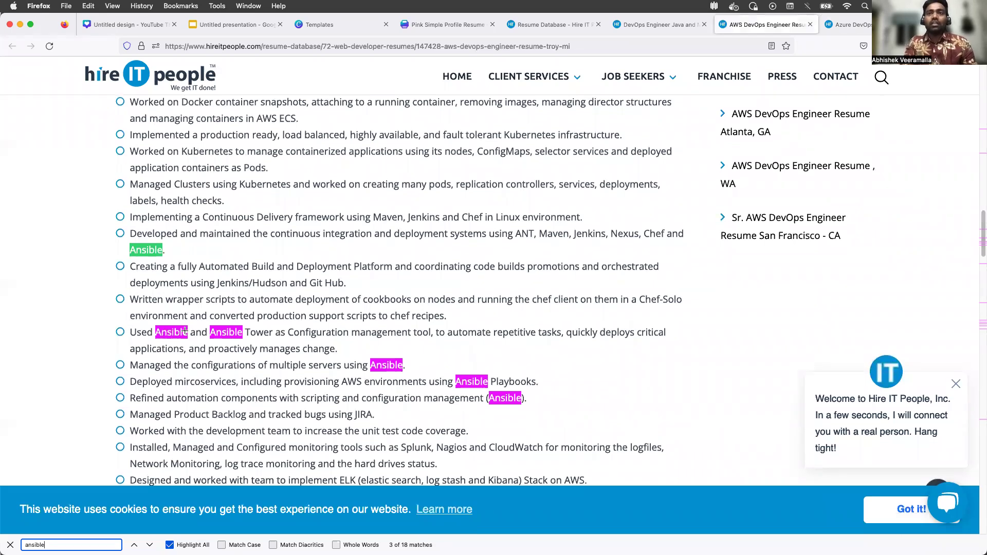
click(233, 335)
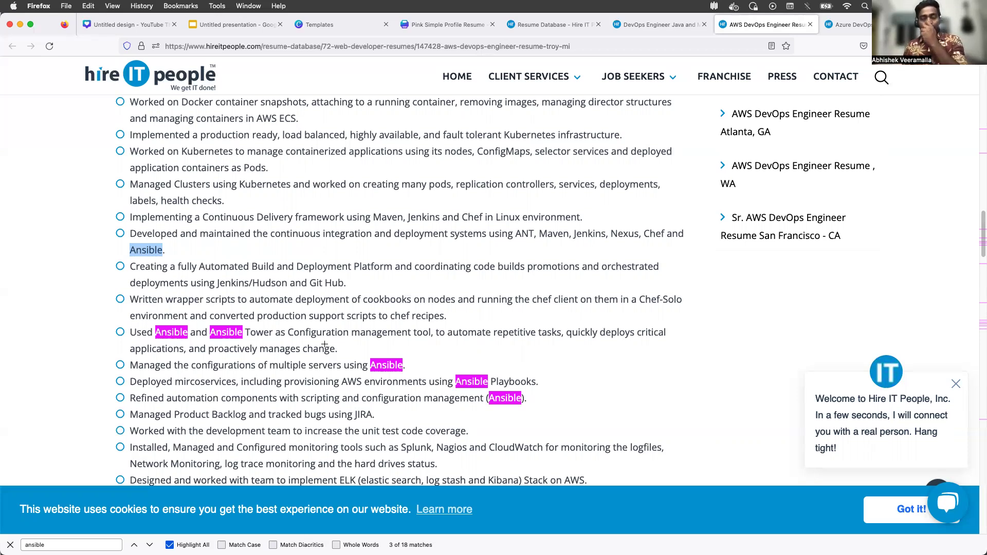
Return to the Pink Simple Profile Resume design in Canva and check its sharing and download options.
click(445, 25)
click(328, 24)
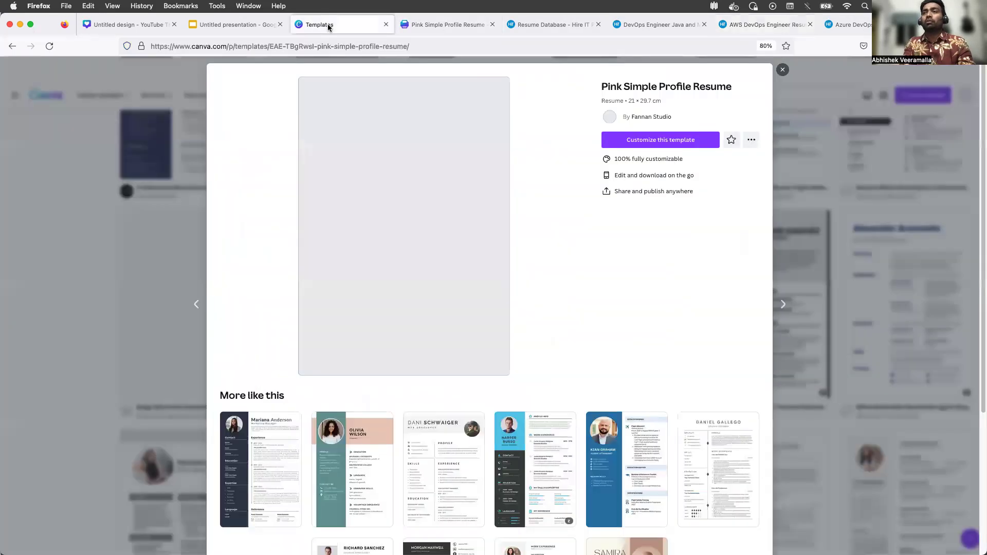
click(427, 26)
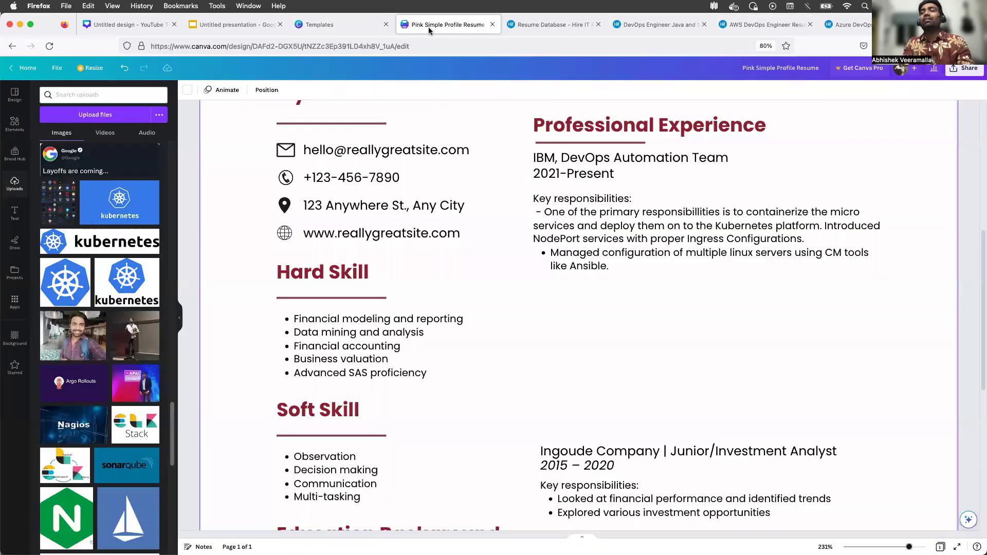
scroll(496, 277, up, 8)
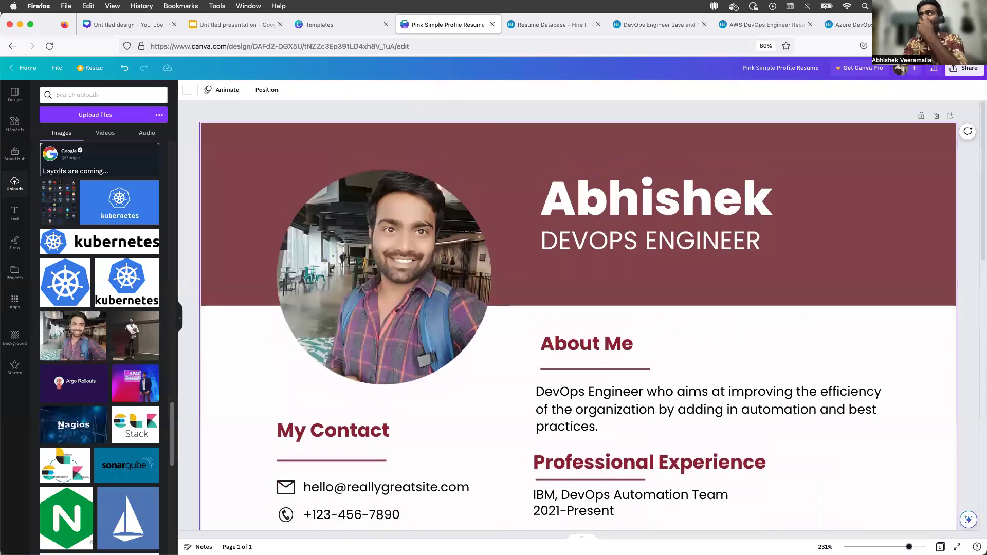
click(960, 72)
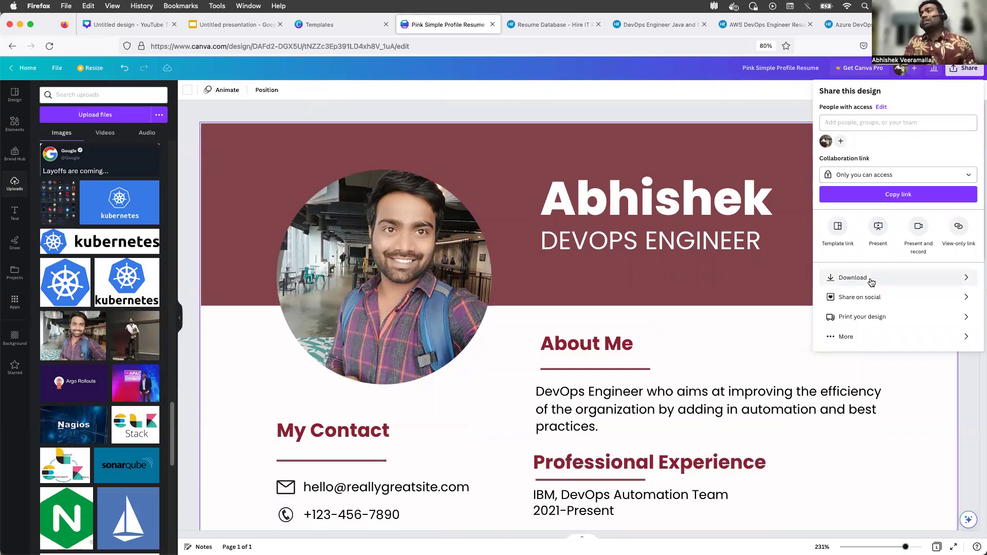
click(726, 111)
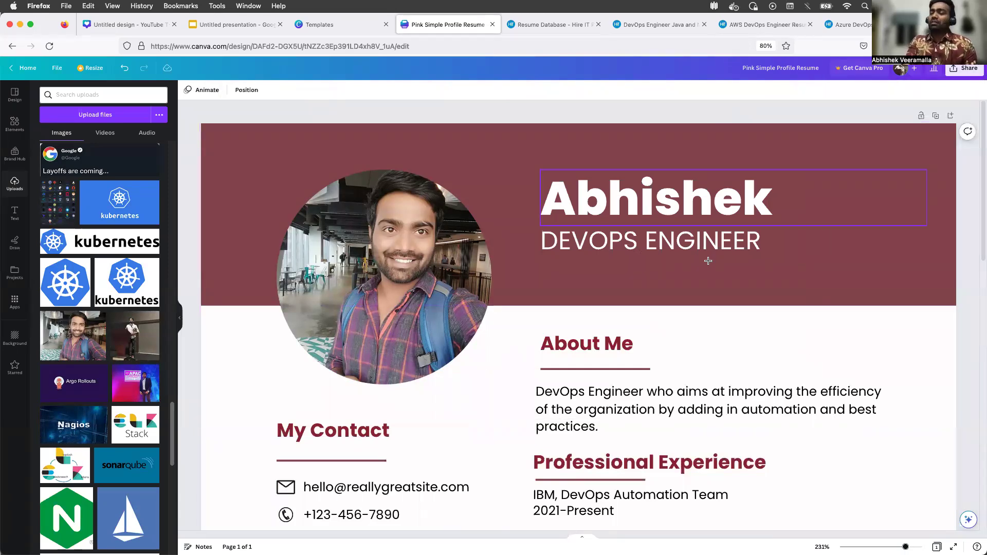
Add a blank second page after the end of the resume's first page.
scroll(708, 261, down, 10)
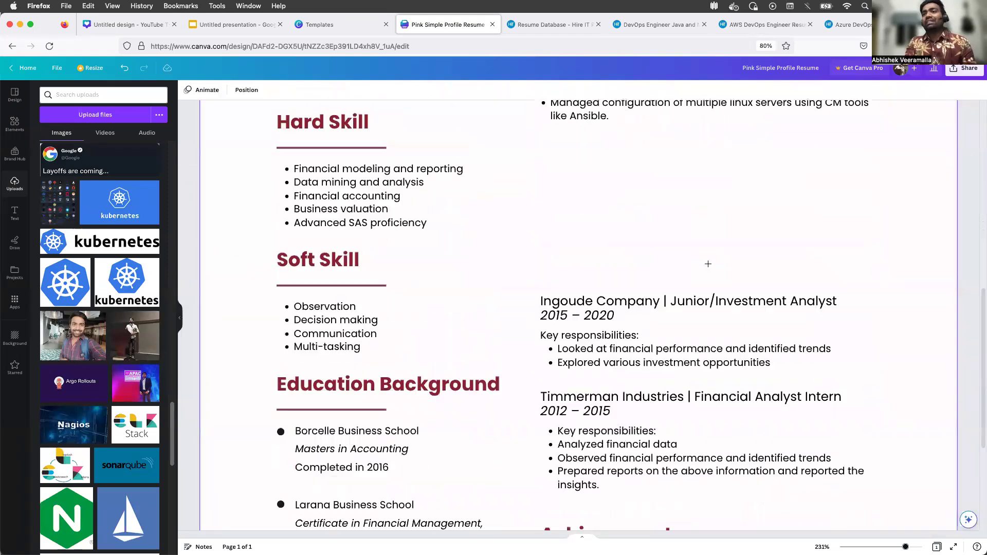
scroll(708, 263, down, 5)
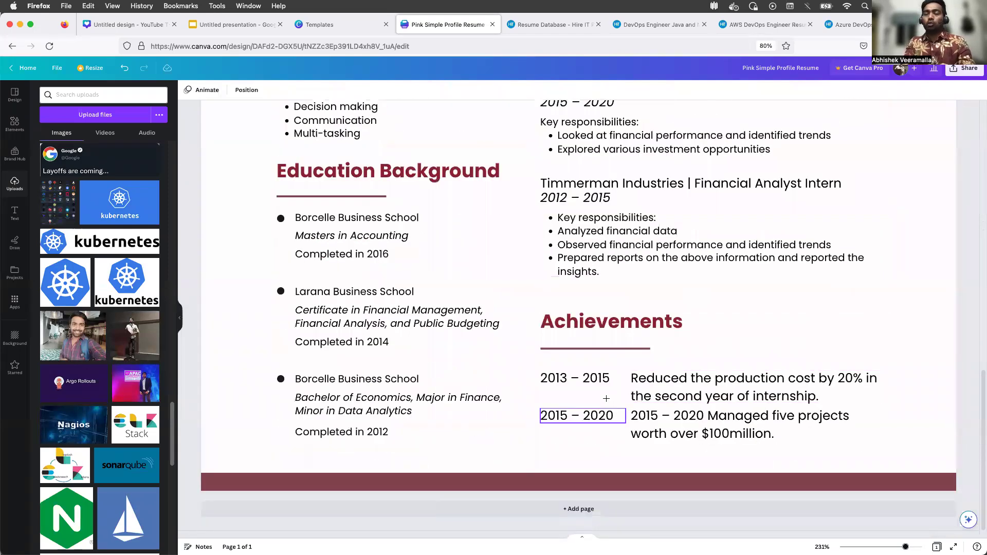
click(586, 515)
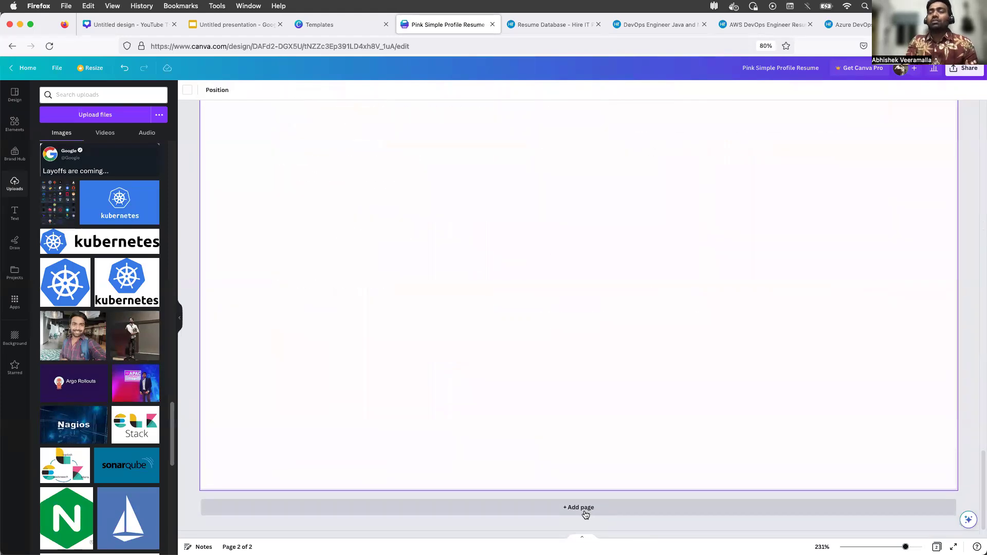
Copy all elements of the resume's first page onto the blank second page.
scroll(515, 325, up, 10)
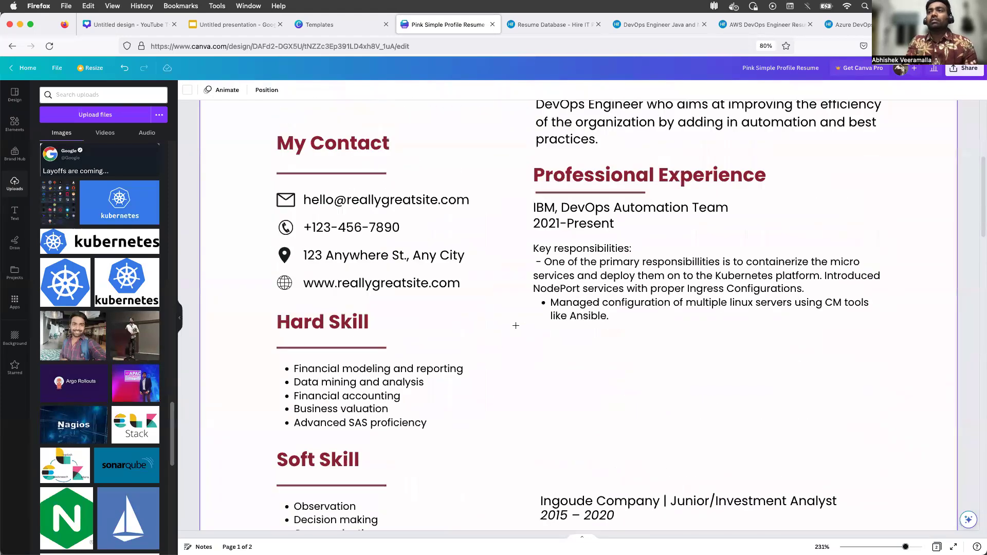
scroll(515, 326, up, 5)
scroll(535, 277, up, 1)
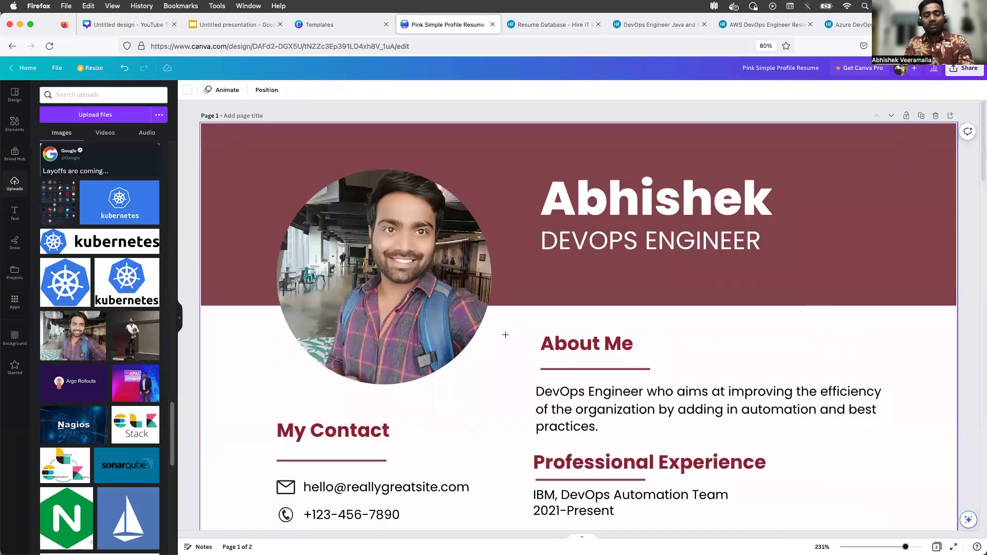
key(super+a)
scroll(505, 335, down, 15)
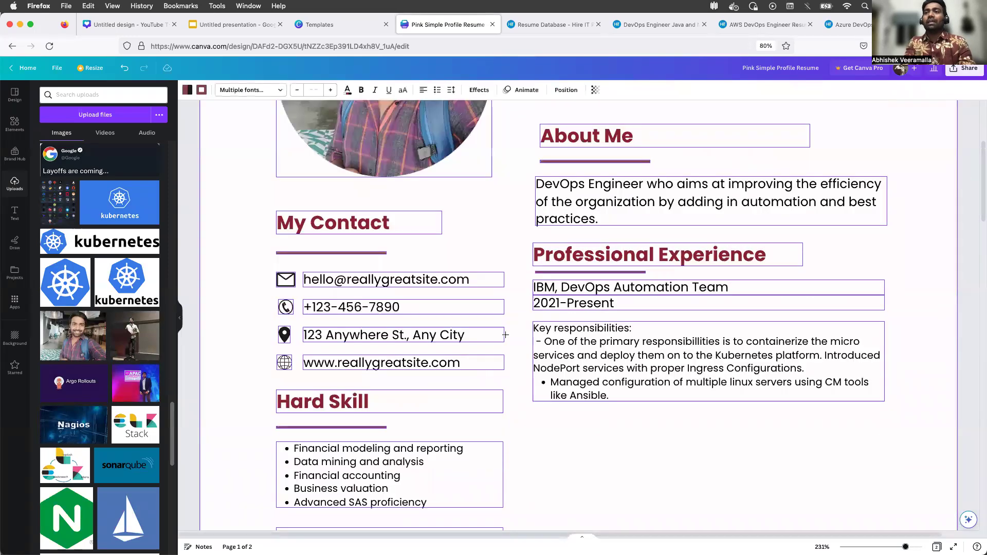
click(461, 364)
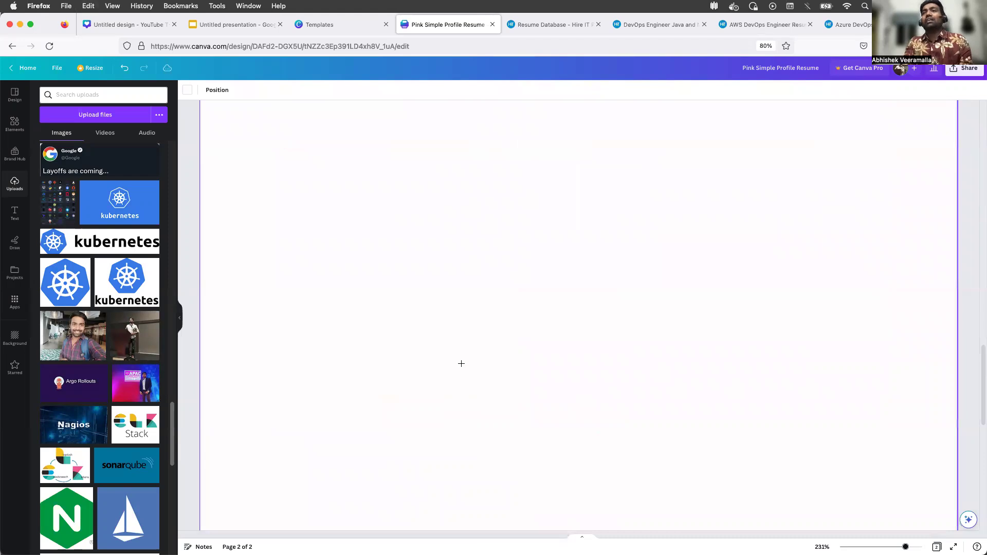
key(super+v)
scroll(444, 207, up, 3)
scroll(444, 207, down, 3)
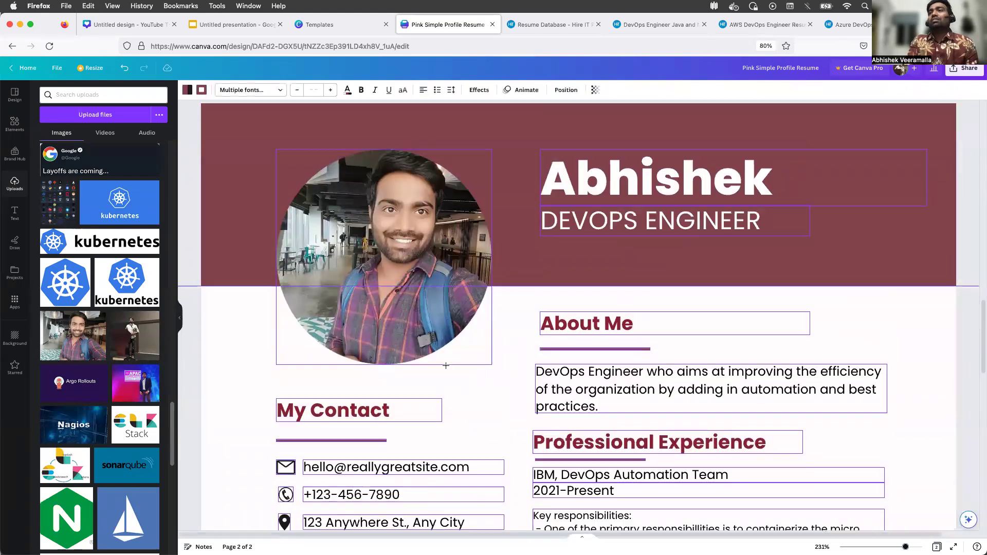
Delete the profile photo and its circular frame from the second page and reduce the header band's height.
key(super+z)
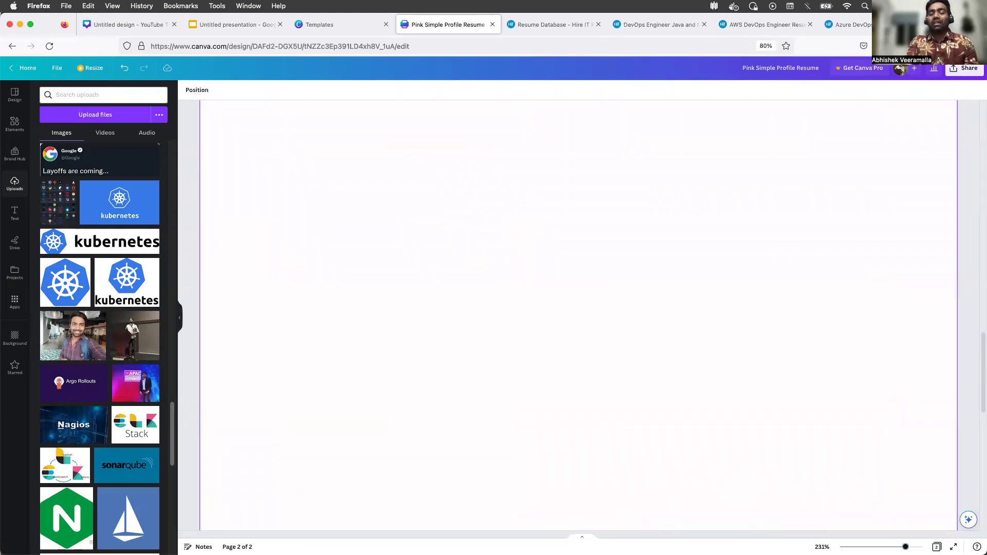
key(super+z)
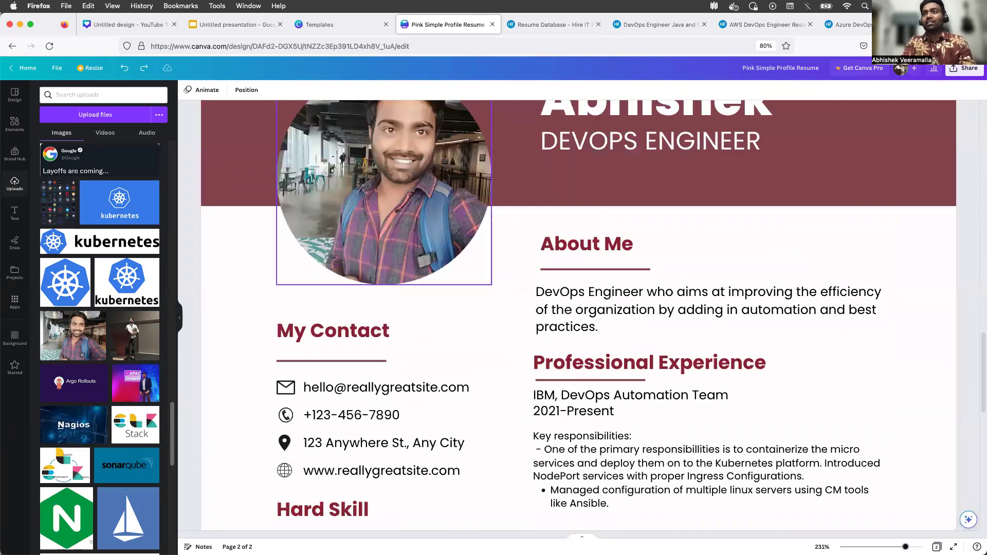
key(super+z)
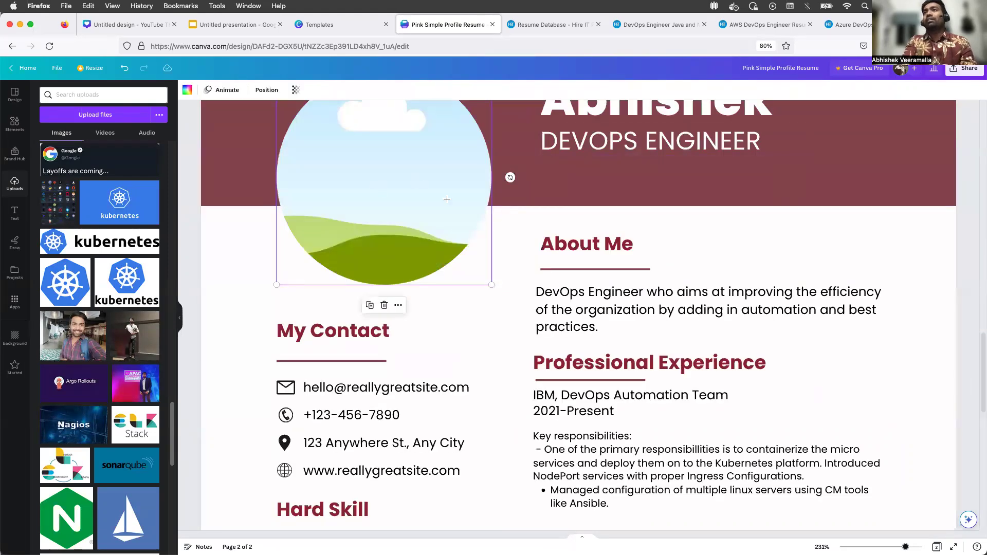
key(super+z)
key(super+z)
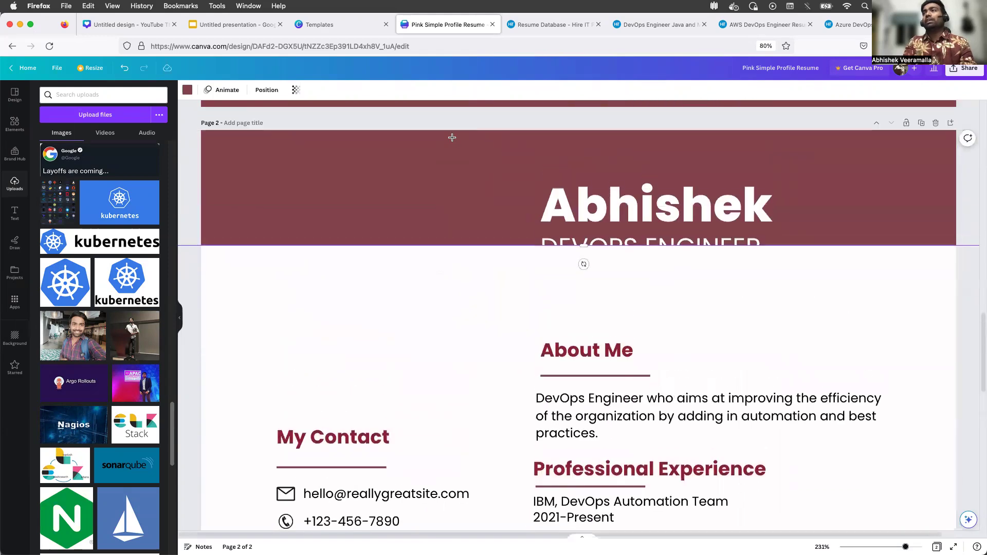
Delete the name and the job title from the second page's header and shrink the header band further.
scroll(620, 177, up, 1)
key(super+z)
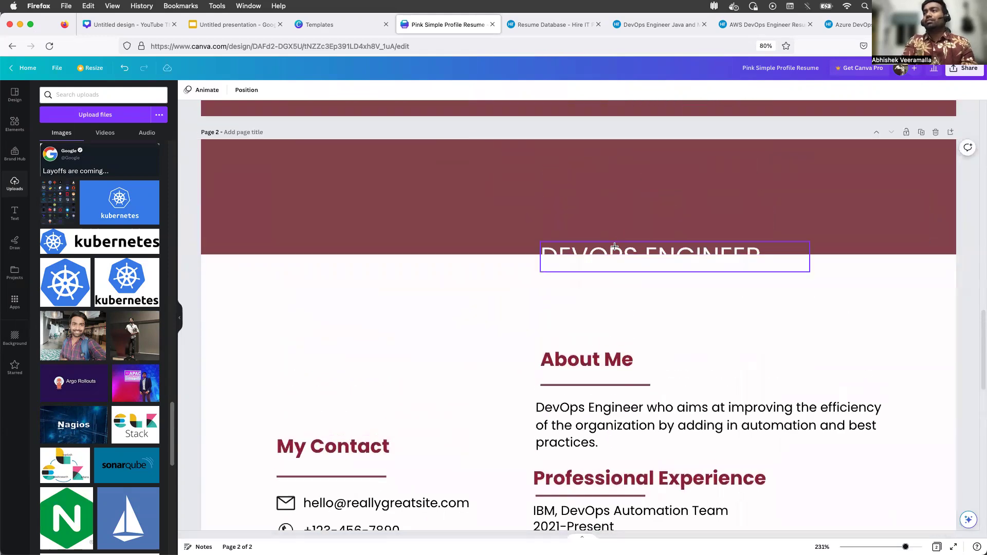
key(super+z)
drag(528, 248, 535, 196)
Look over both resume pages and switch to the "devops 5 year" search in the Hire IT People resume database.
scroll(534, 196, down, 4)
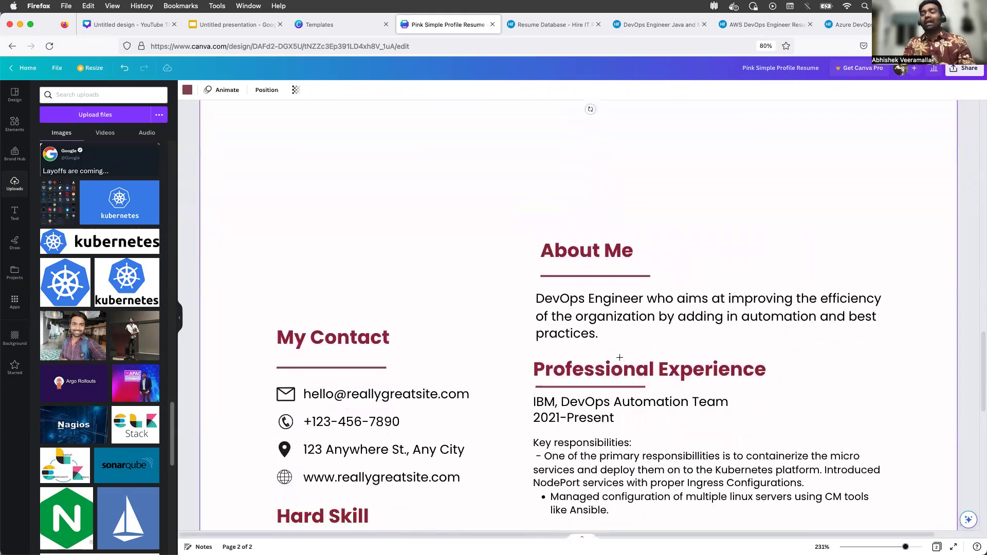
scroll(620, 357, down, 10)
scroll(619, 357, up, 7)
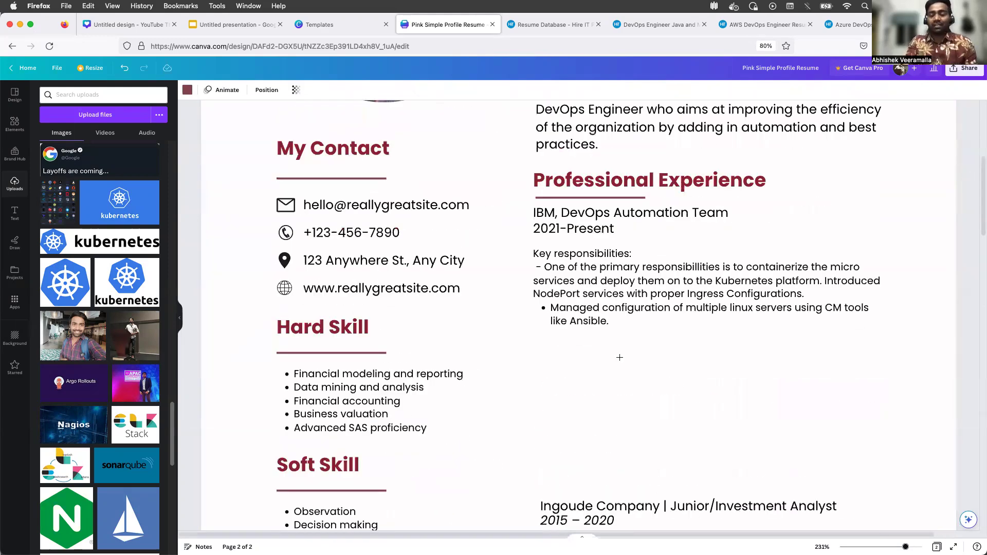
scroll(619, 358, up, 1)
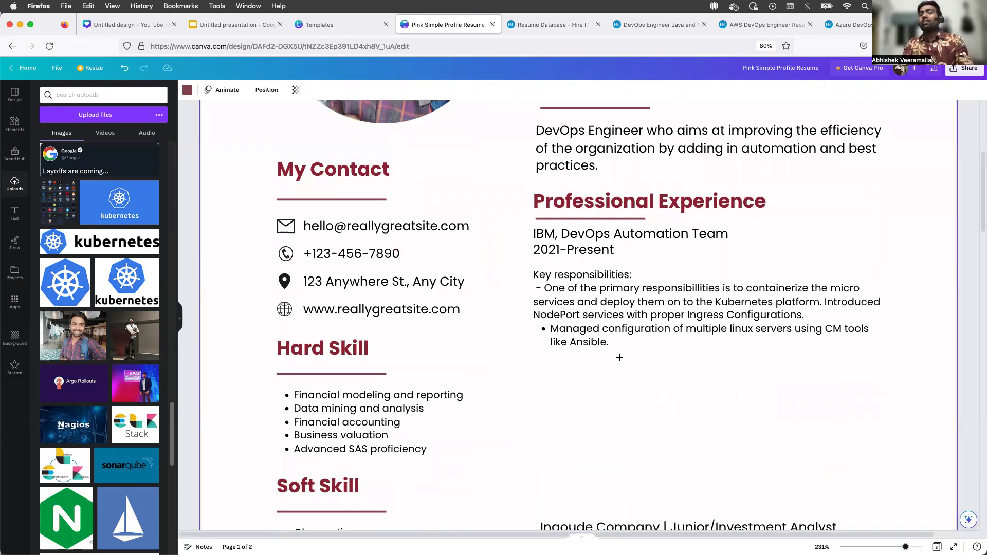
scroll(620, 357, up, 5)
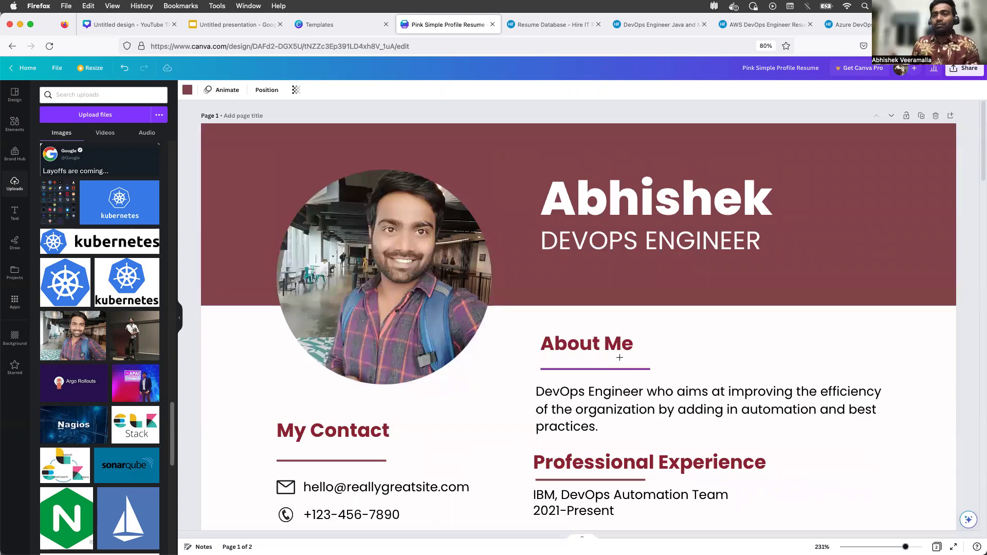
click(571, 26)
mouse_move(535, 77)
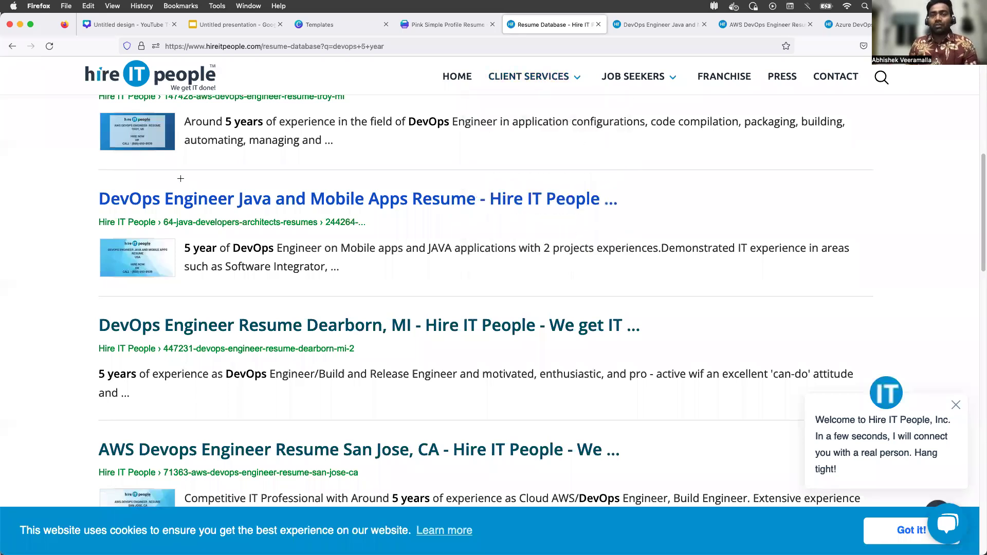
scroll(181, 178, up, 8)
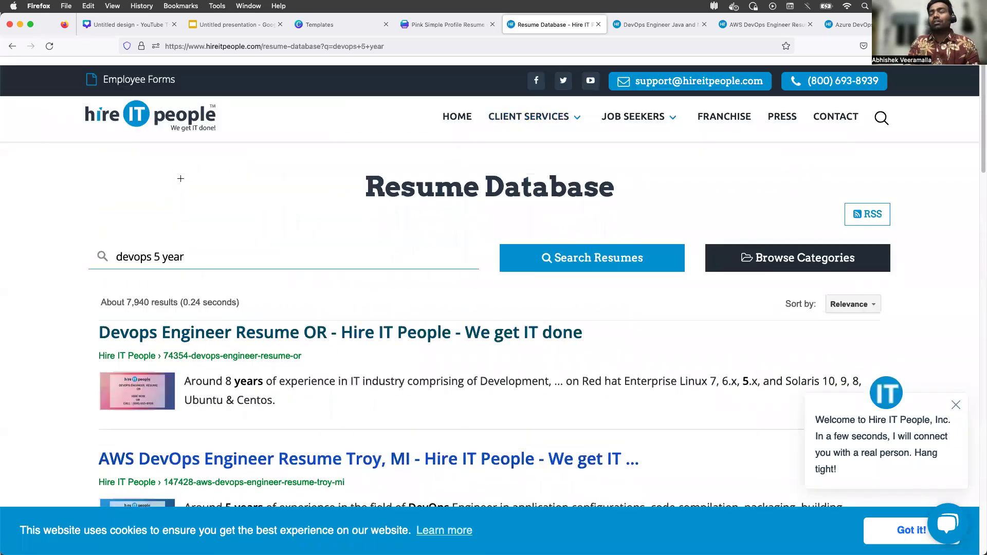